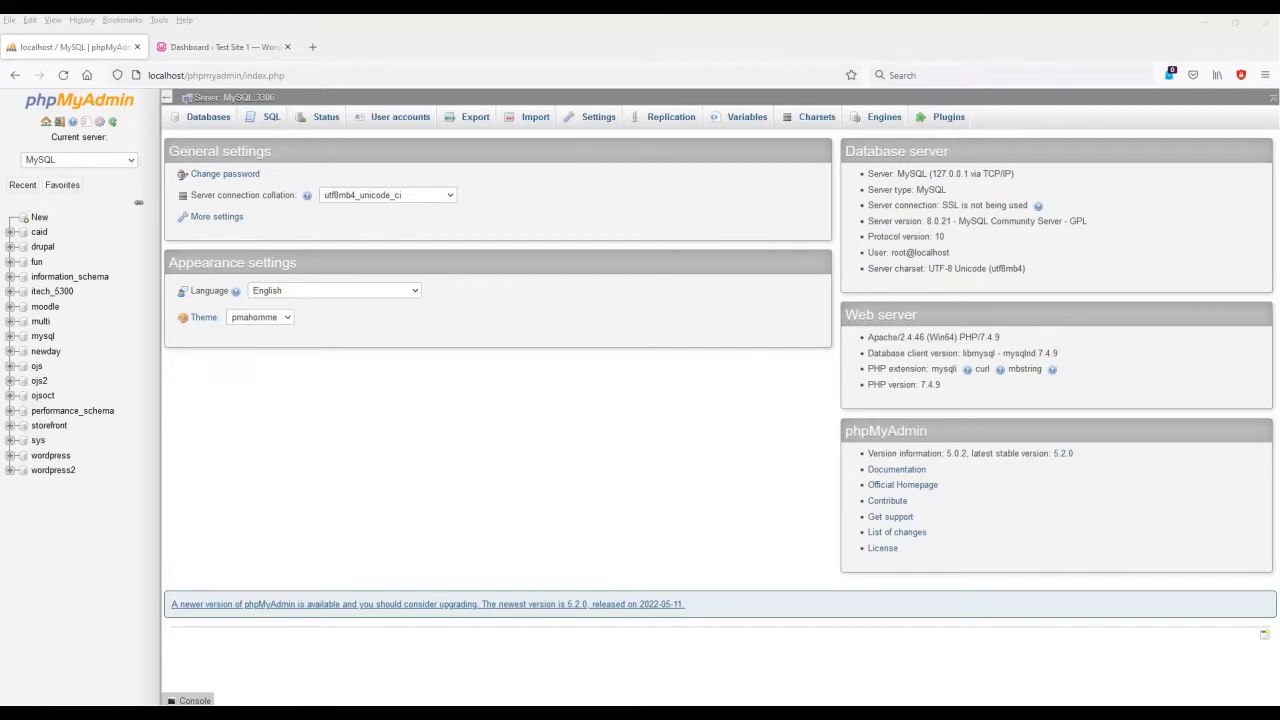
- Export the wordpress database with the Quick method in SQL format
left_click(40, 456)
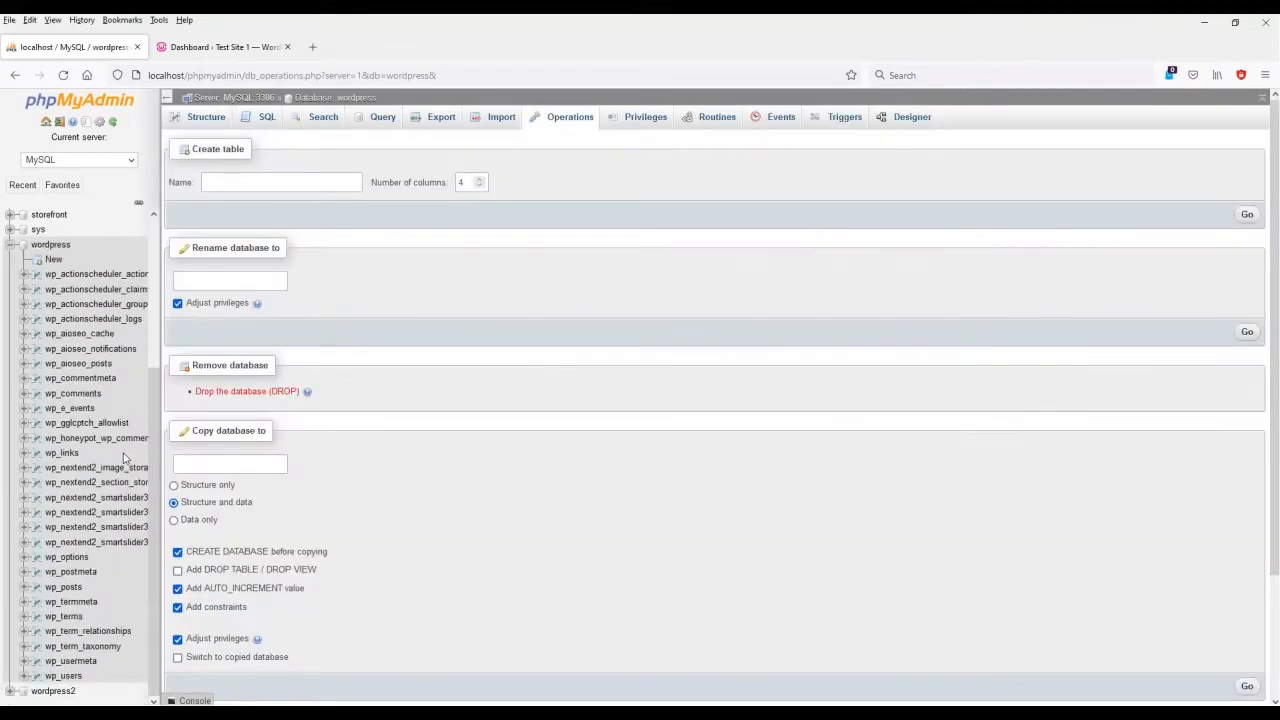
left_click(26, 250)
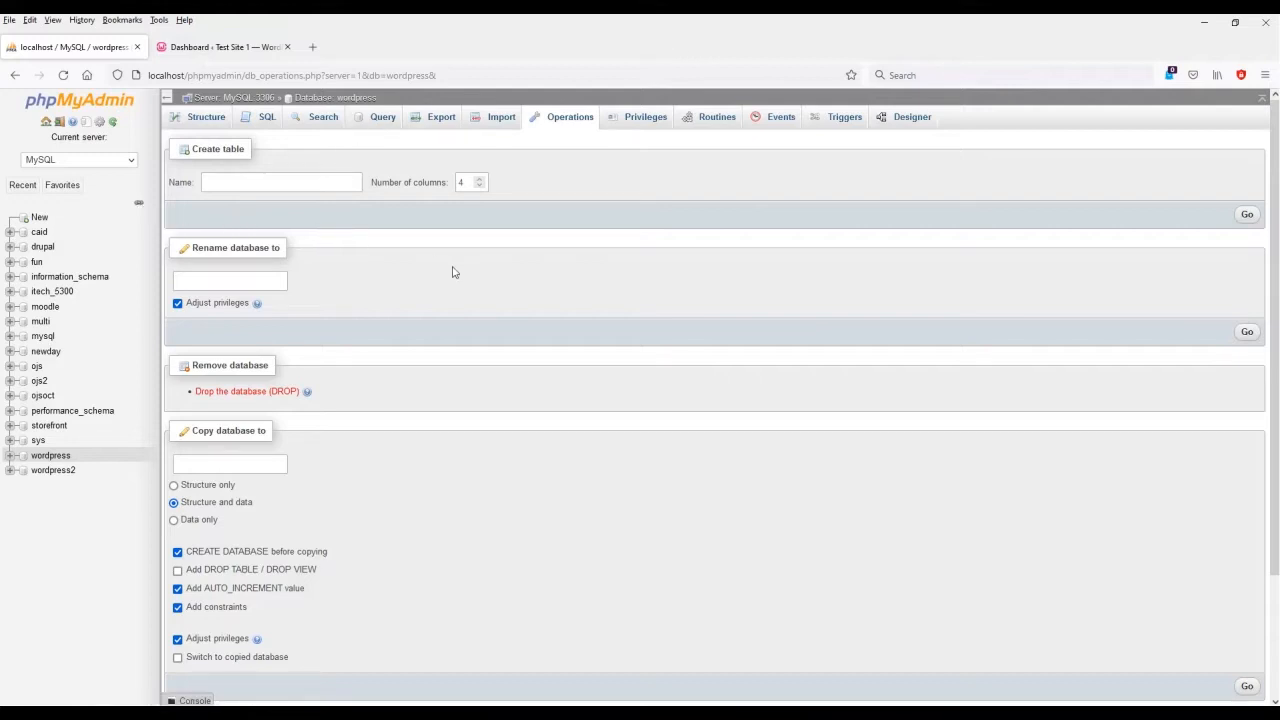
left_click(430, 118)
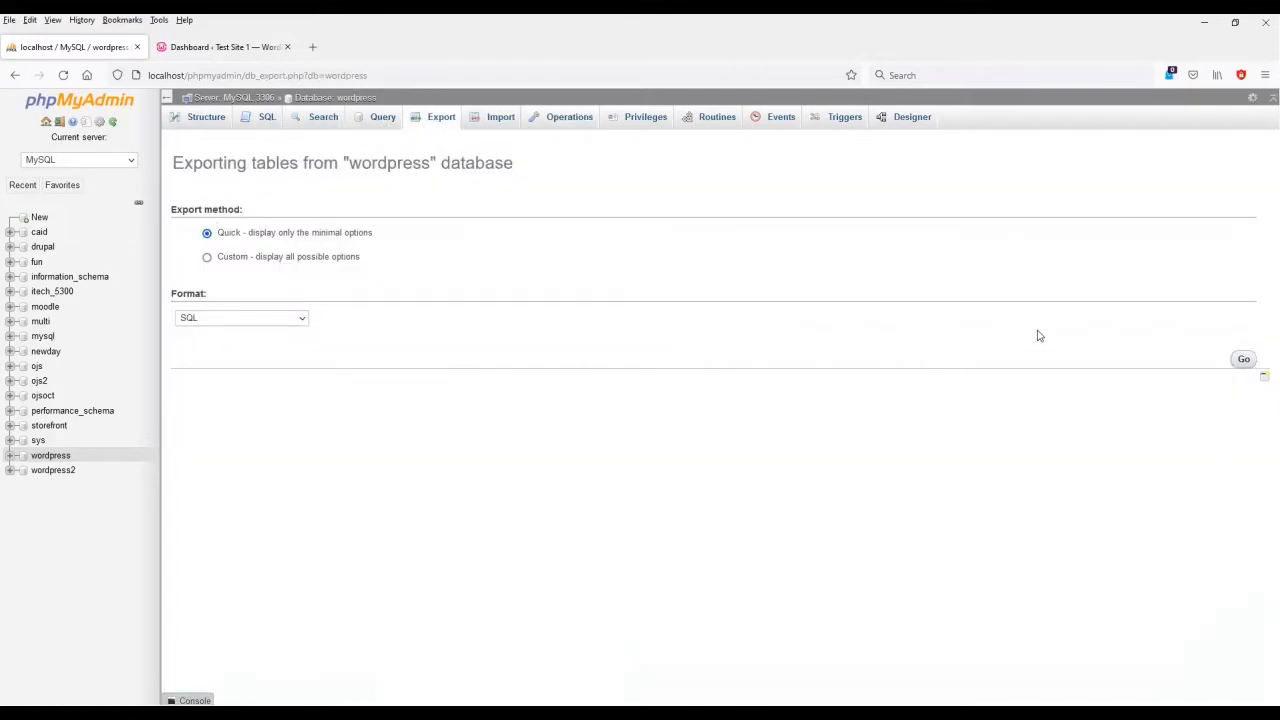
left_click(1244, 360)
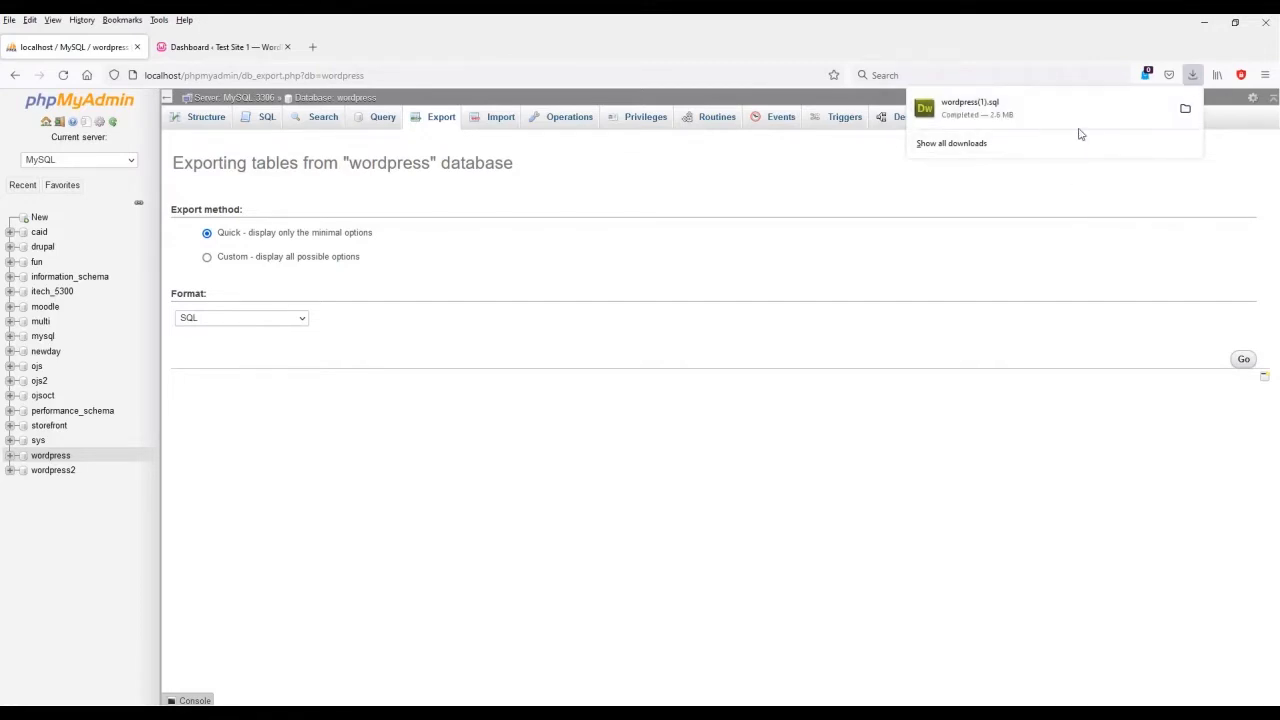
left_click(1067, 278)
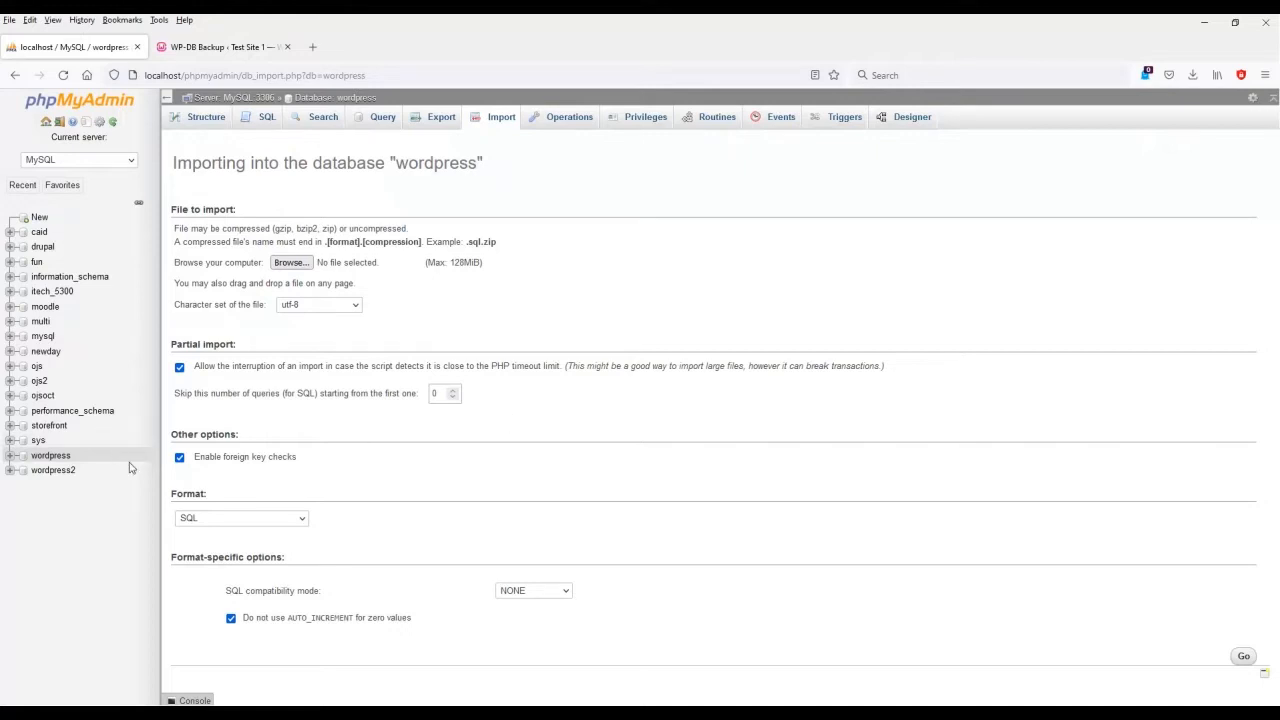
- Select all tables in the wordpress database and drop them with foreign key checks enabled
left_click(25, 458)
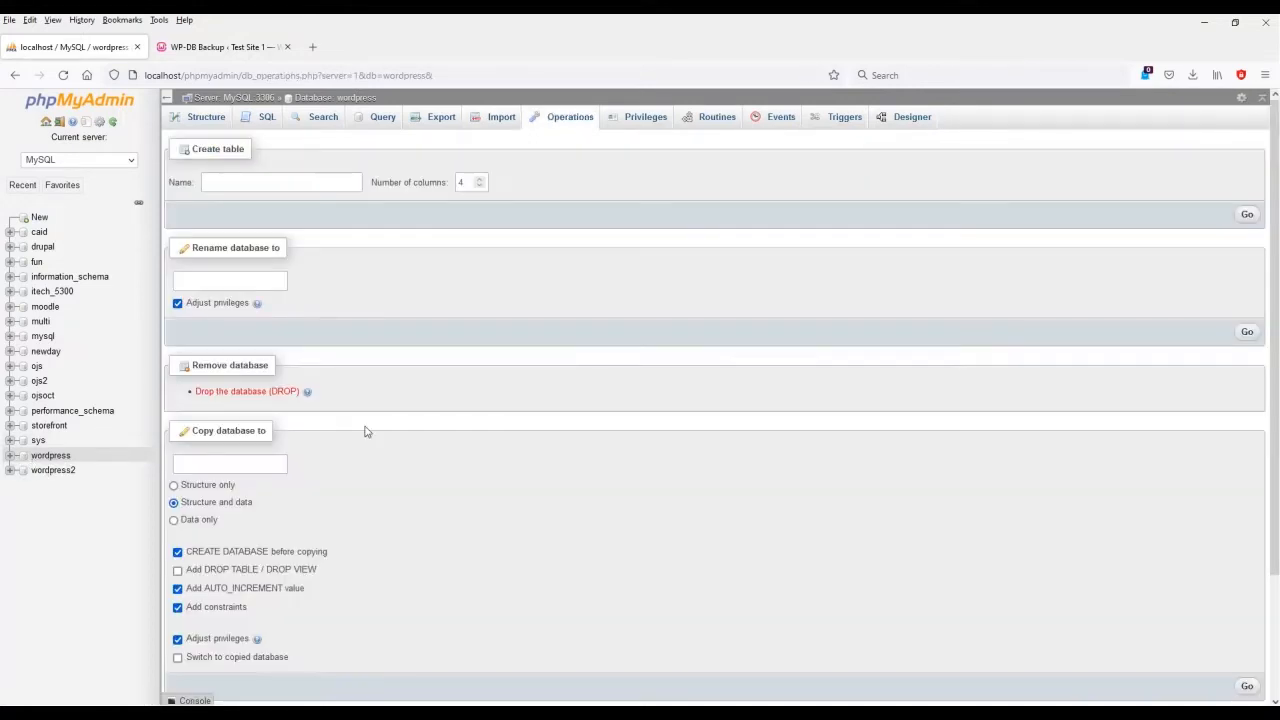
scroll(406, 427, "down", 3)
scroll(408, 430, "up", 3)
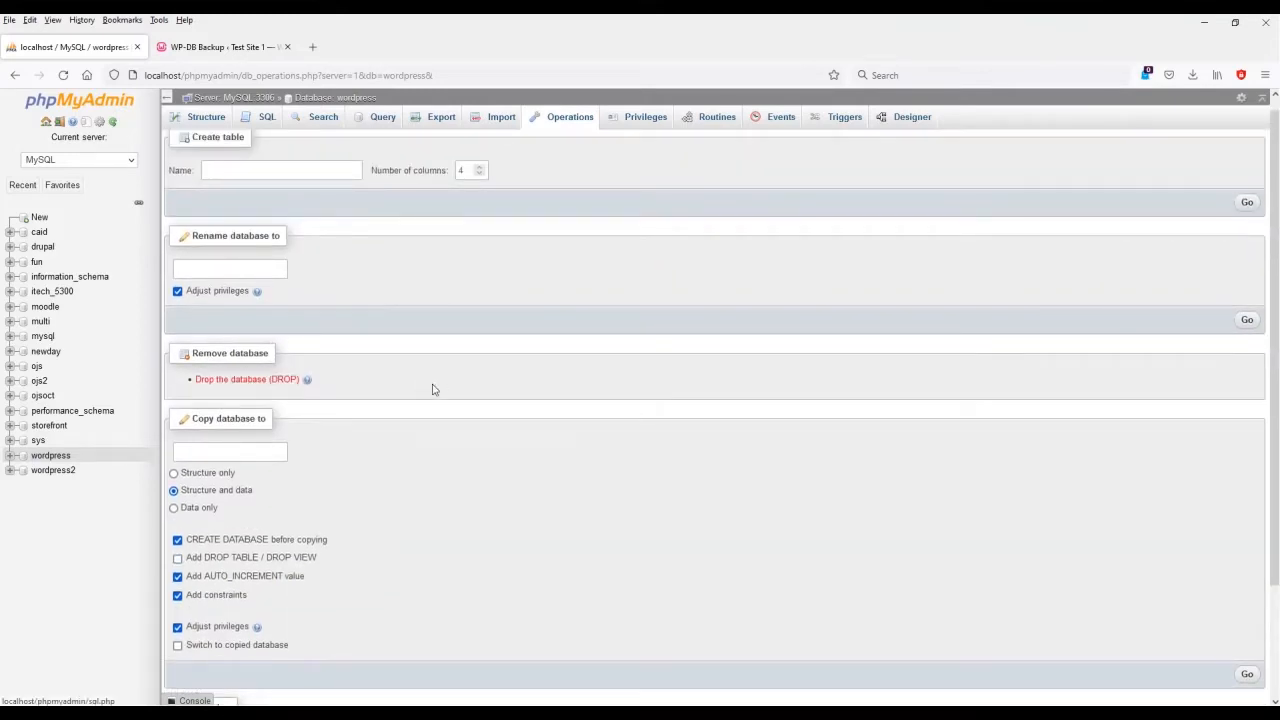
left_click(203, 118)
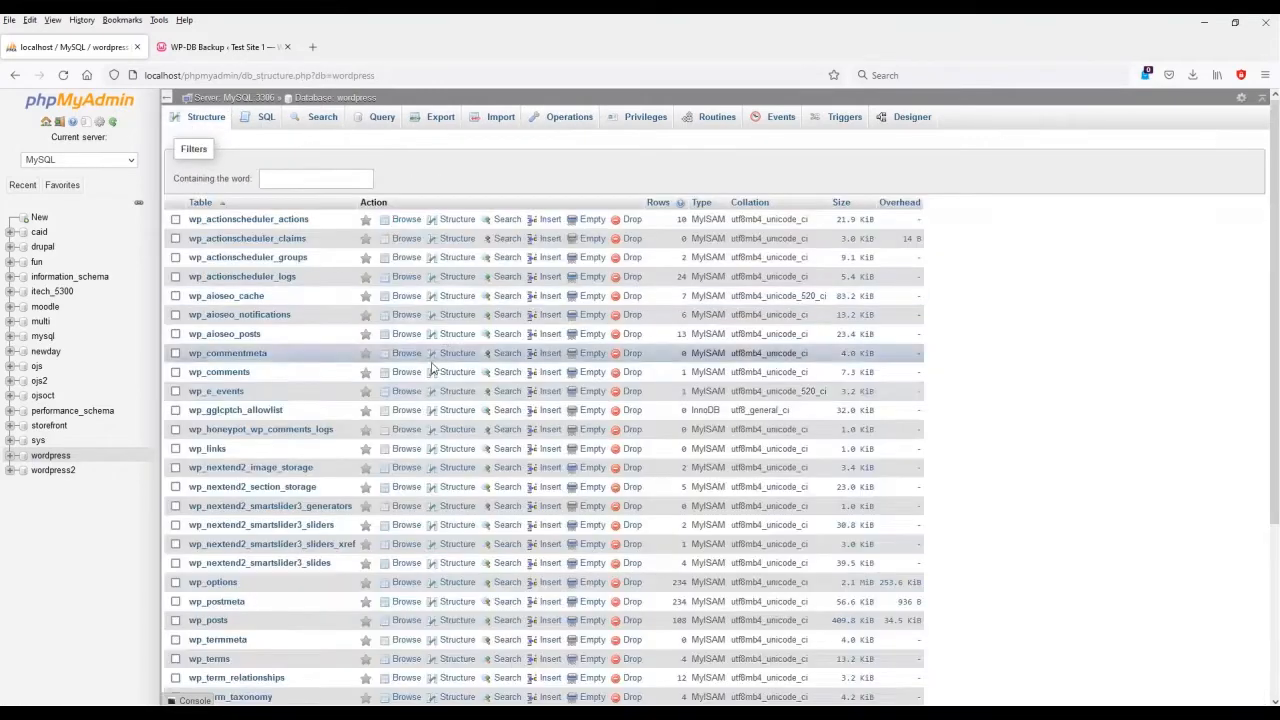
scroll(368, 336, "down", 3)
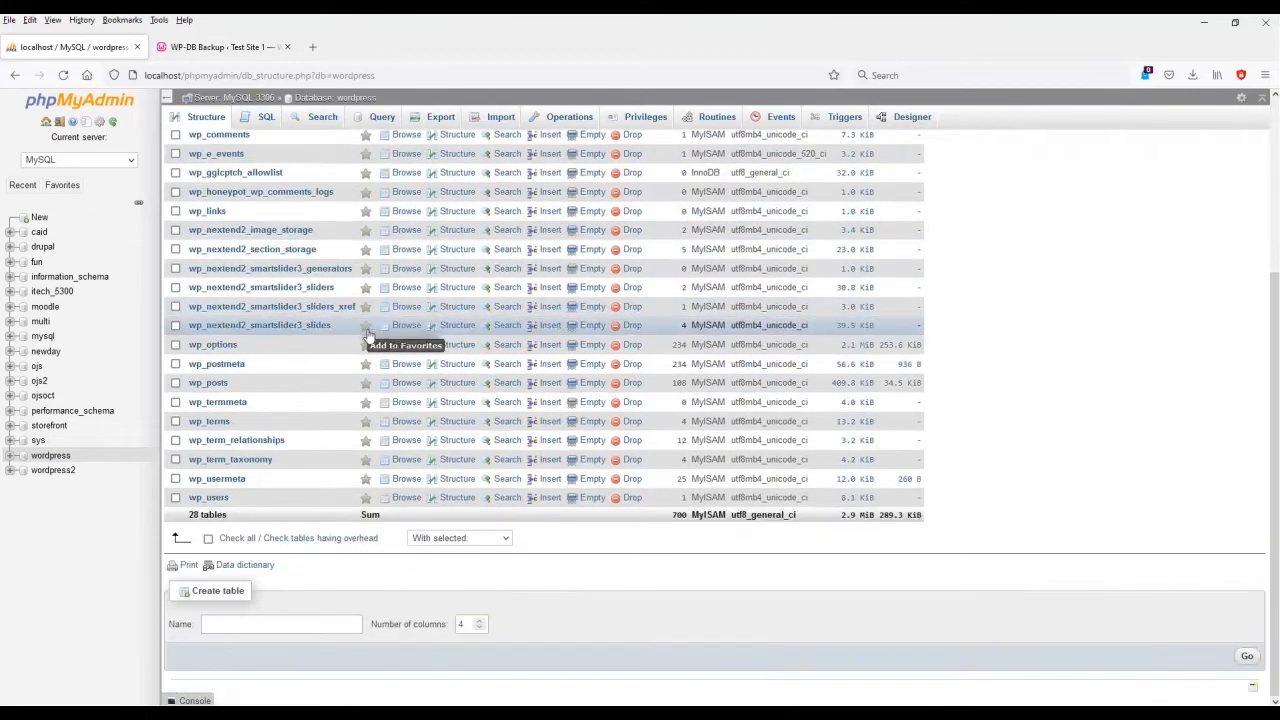
left_click(208, 539)
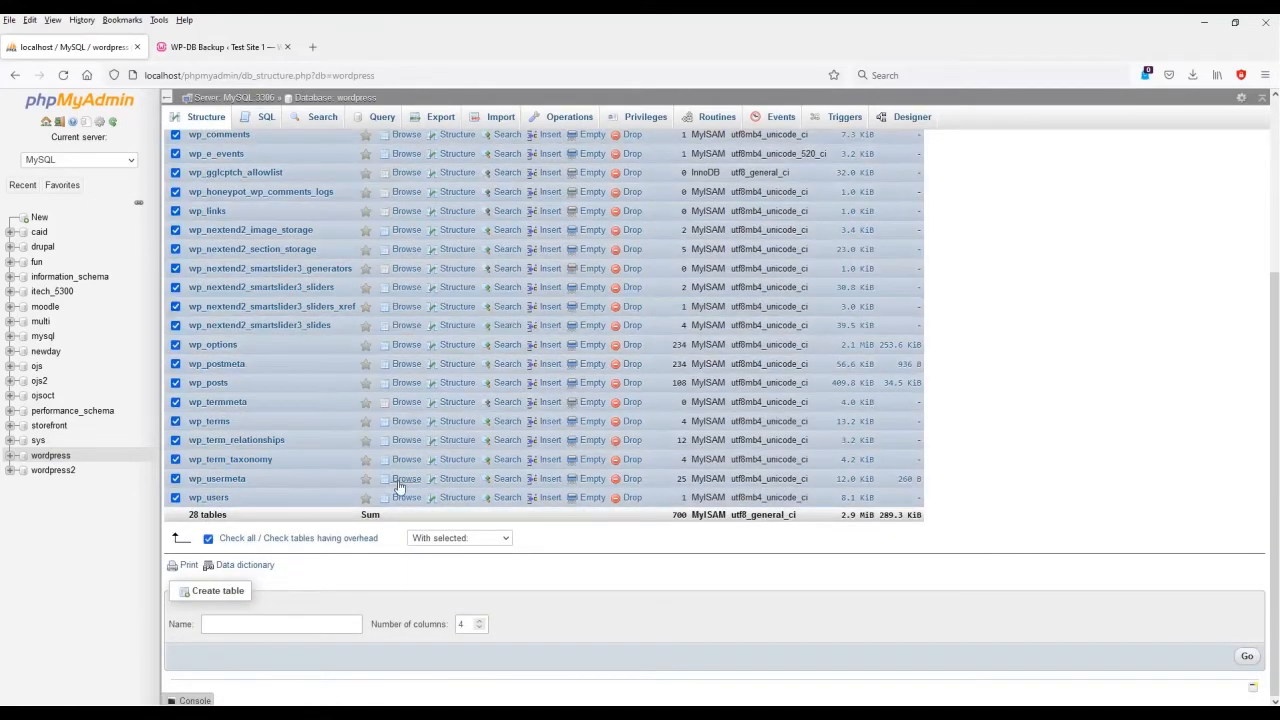
left_click(492, 539)
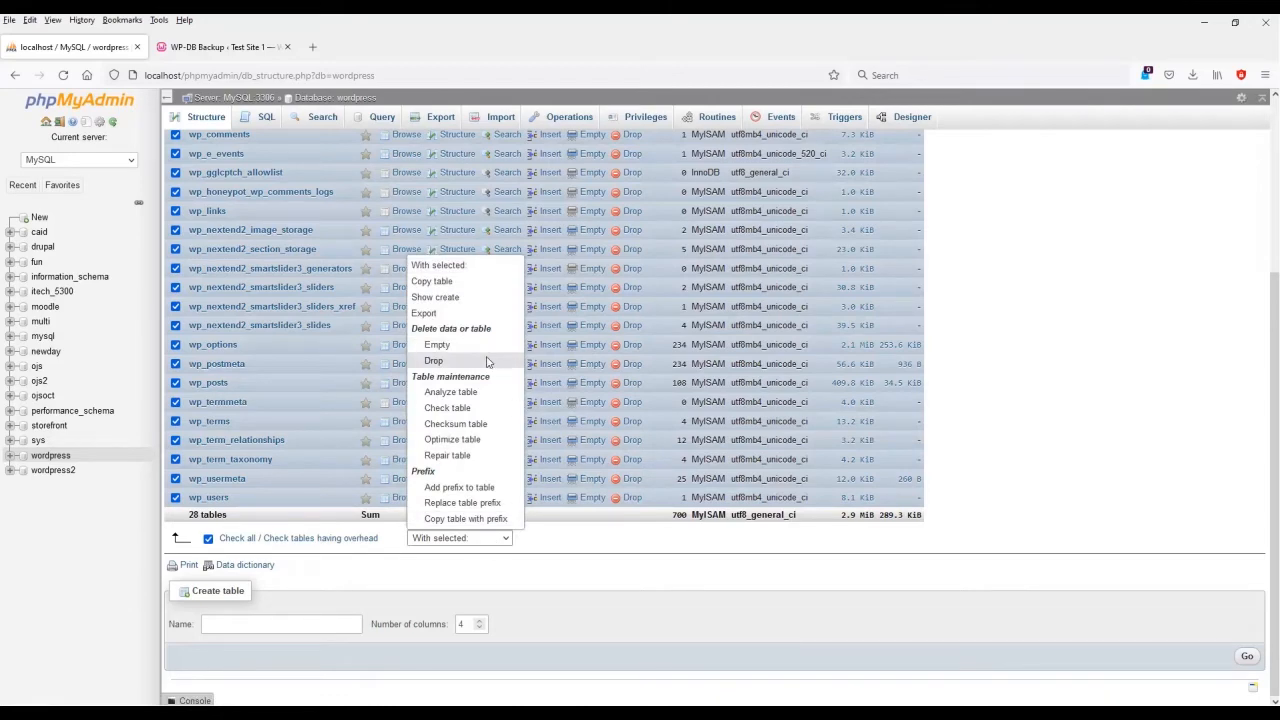
left_click(435, 361)
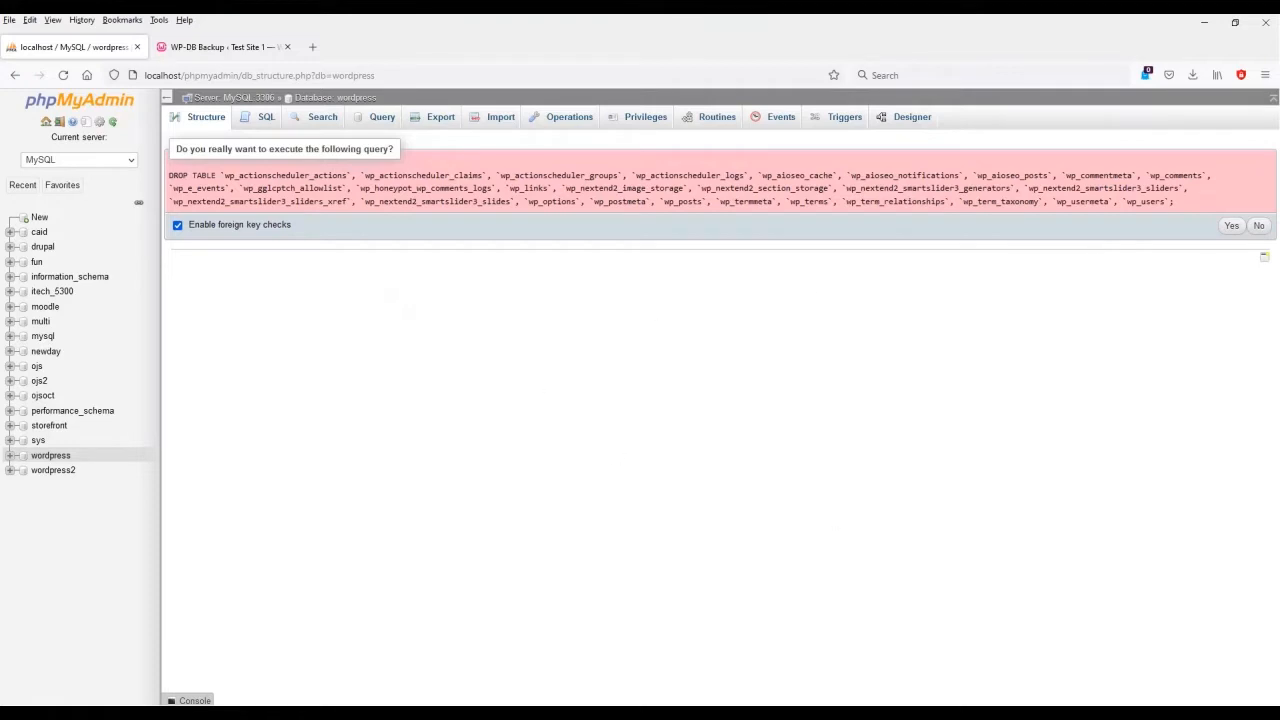
left_click(1230, 227)
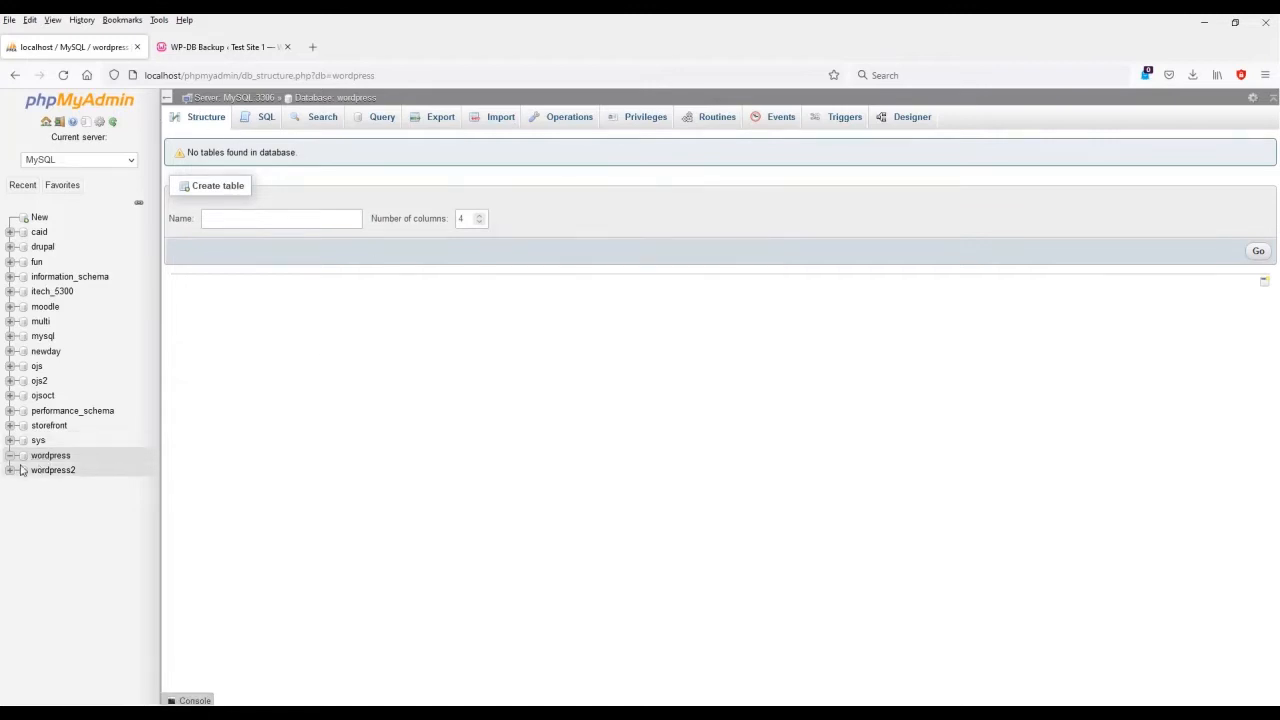
- Reopen the wordpress database and check its structure for remaining tables
left_click(50, 455)
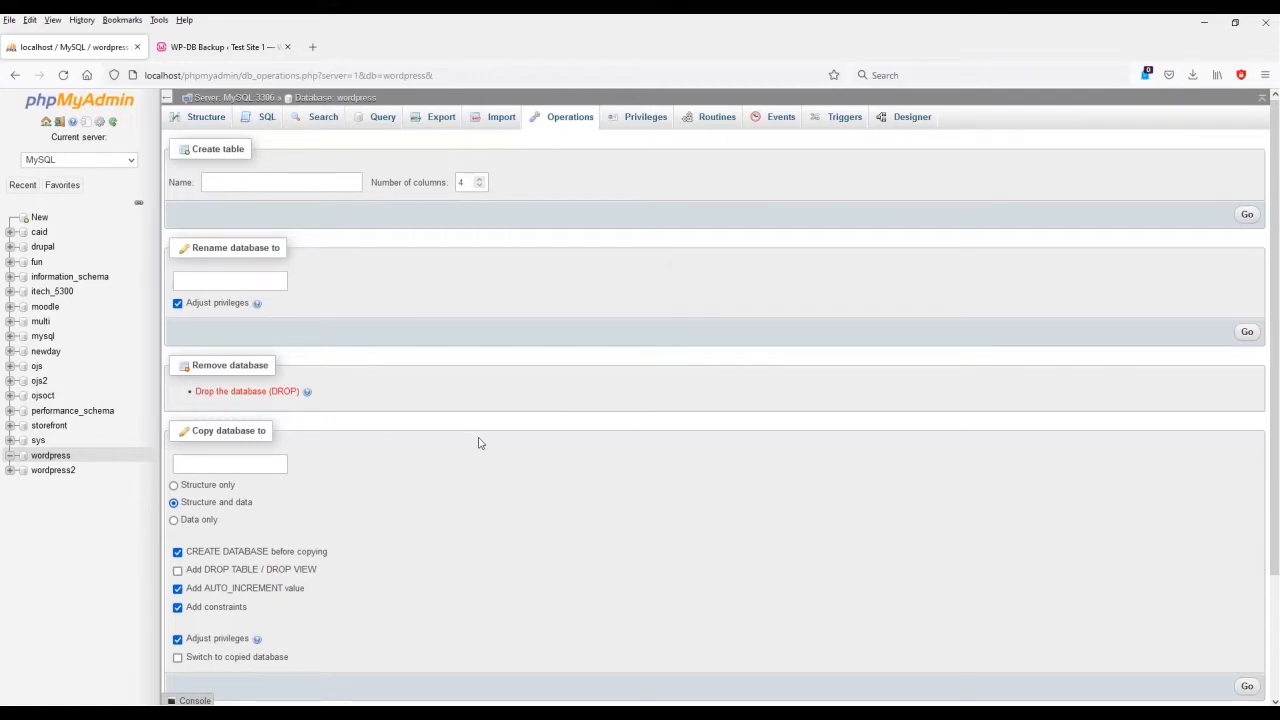
scroll(529, 442, "down", 3)
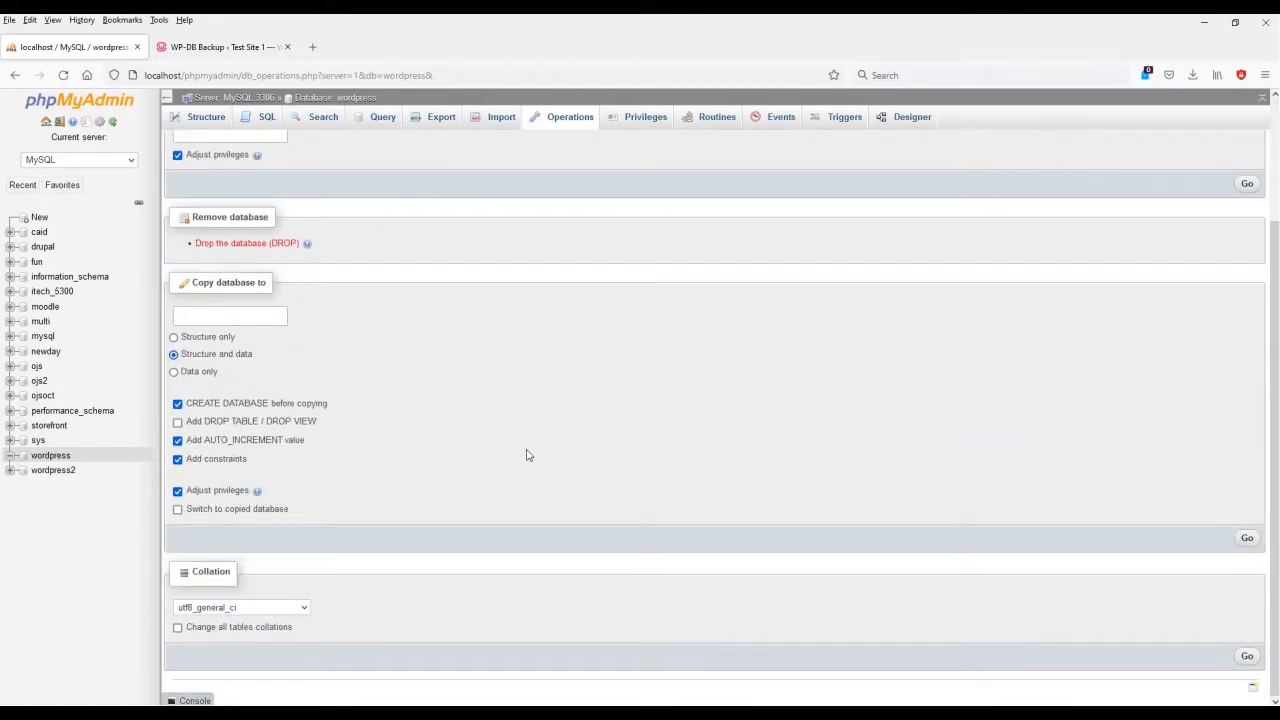
scroll(528, 455, "up", 3)
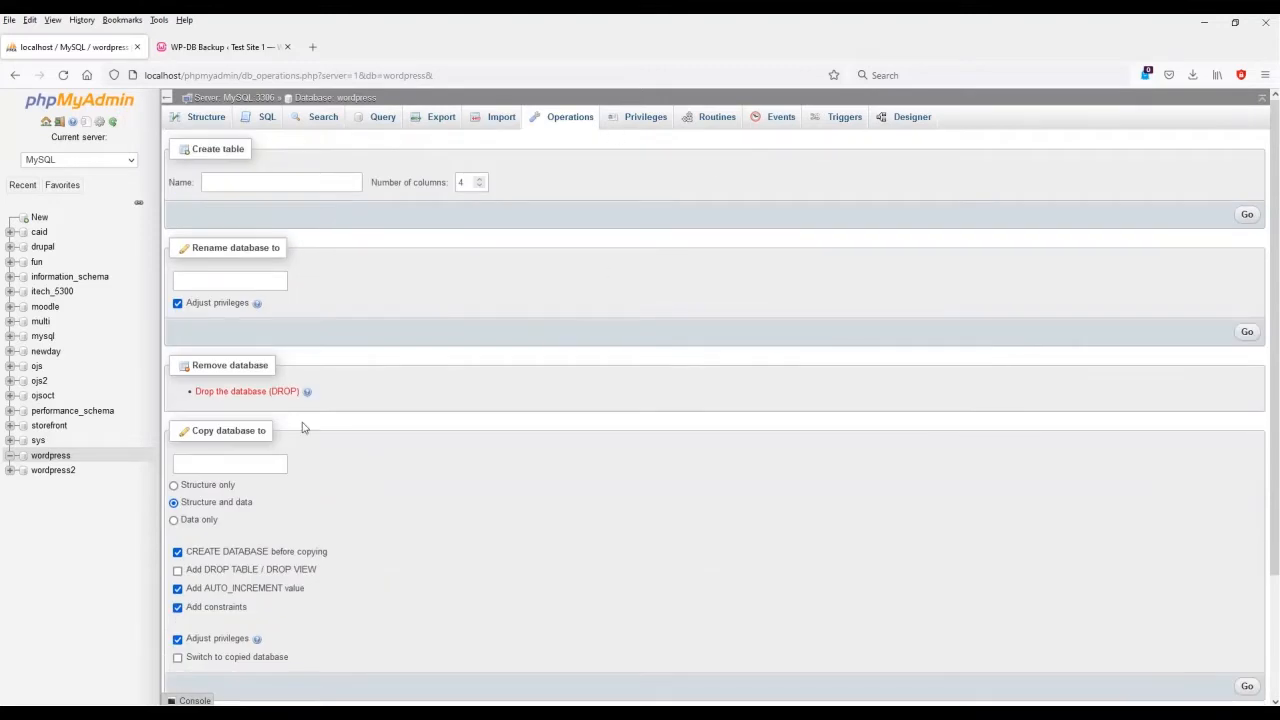
left_click(206, 117)
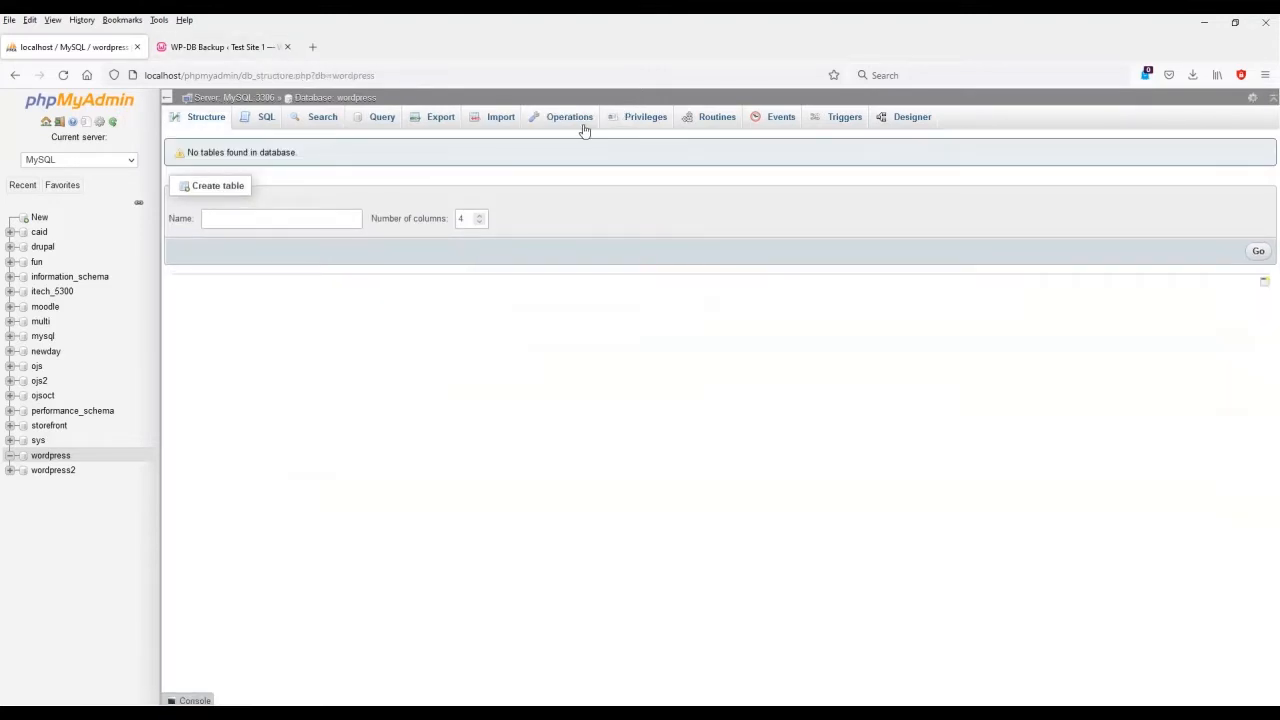
- Import the wordpress.sql backup from the Downloads folder into the wordpress database in SQL format with the utf-8 character set
left_click(500, 117)
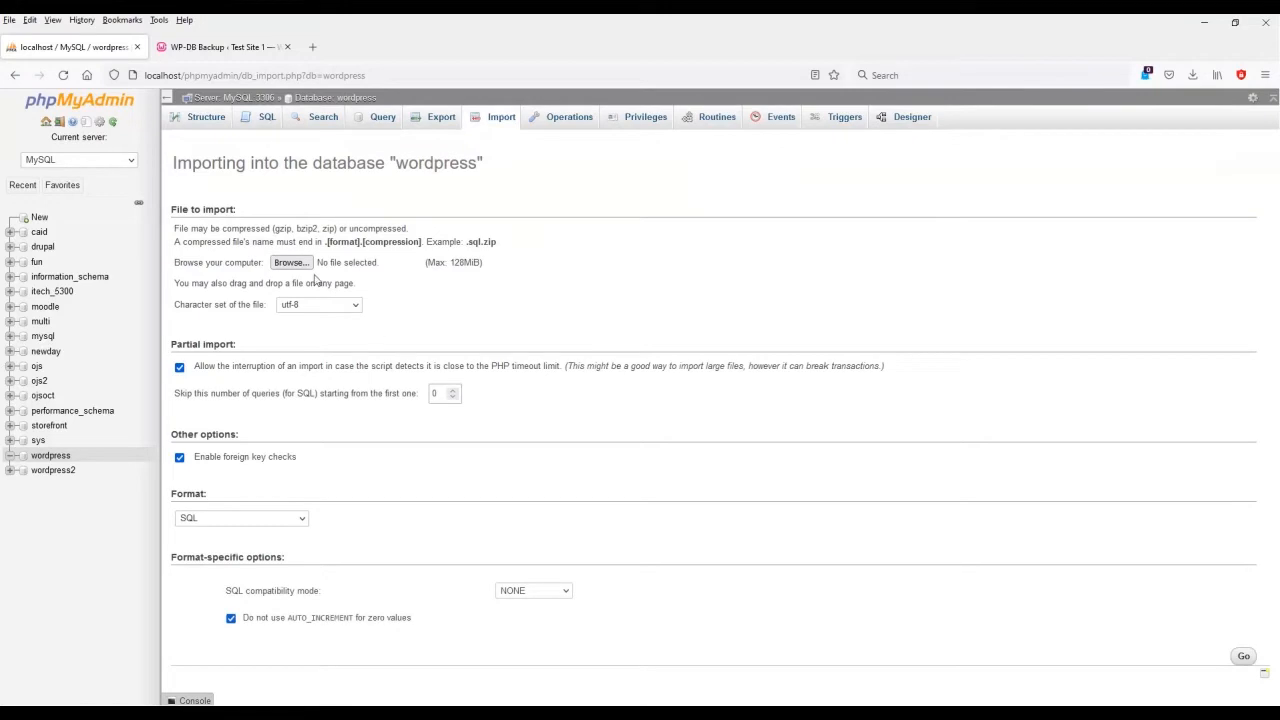
left_click(291, 262)
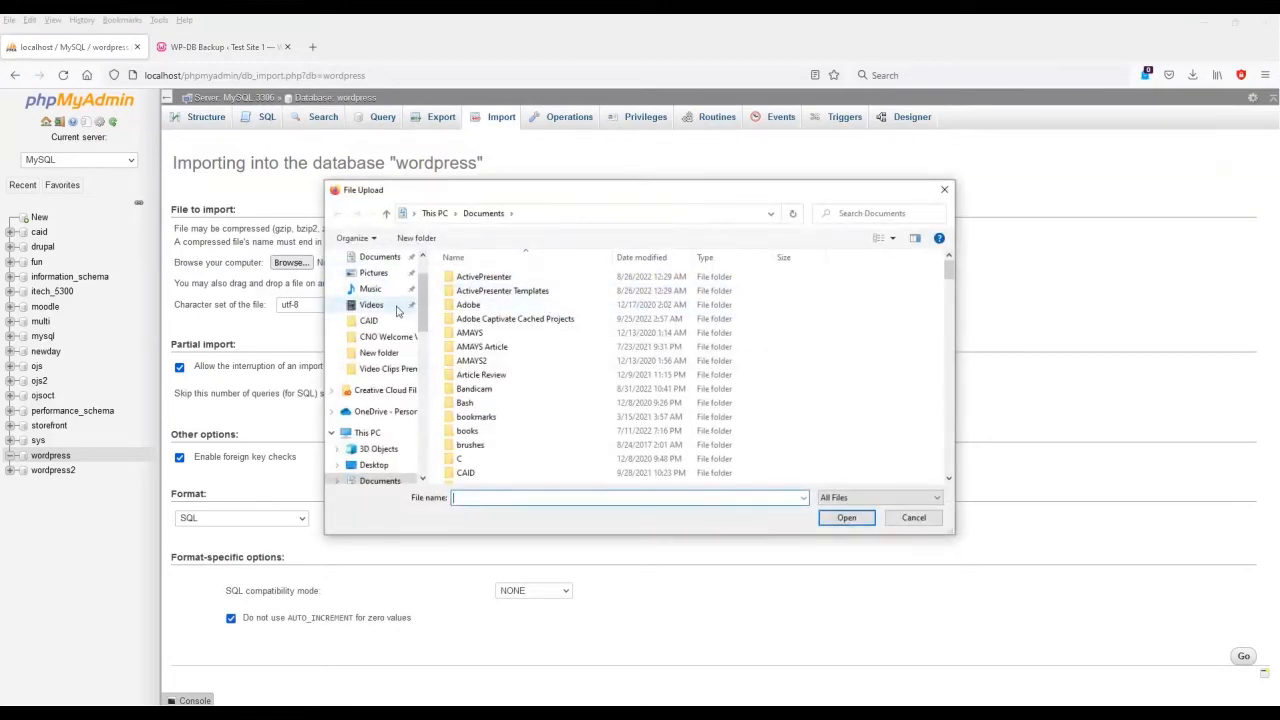
scroll(418, 345, "up", 1)
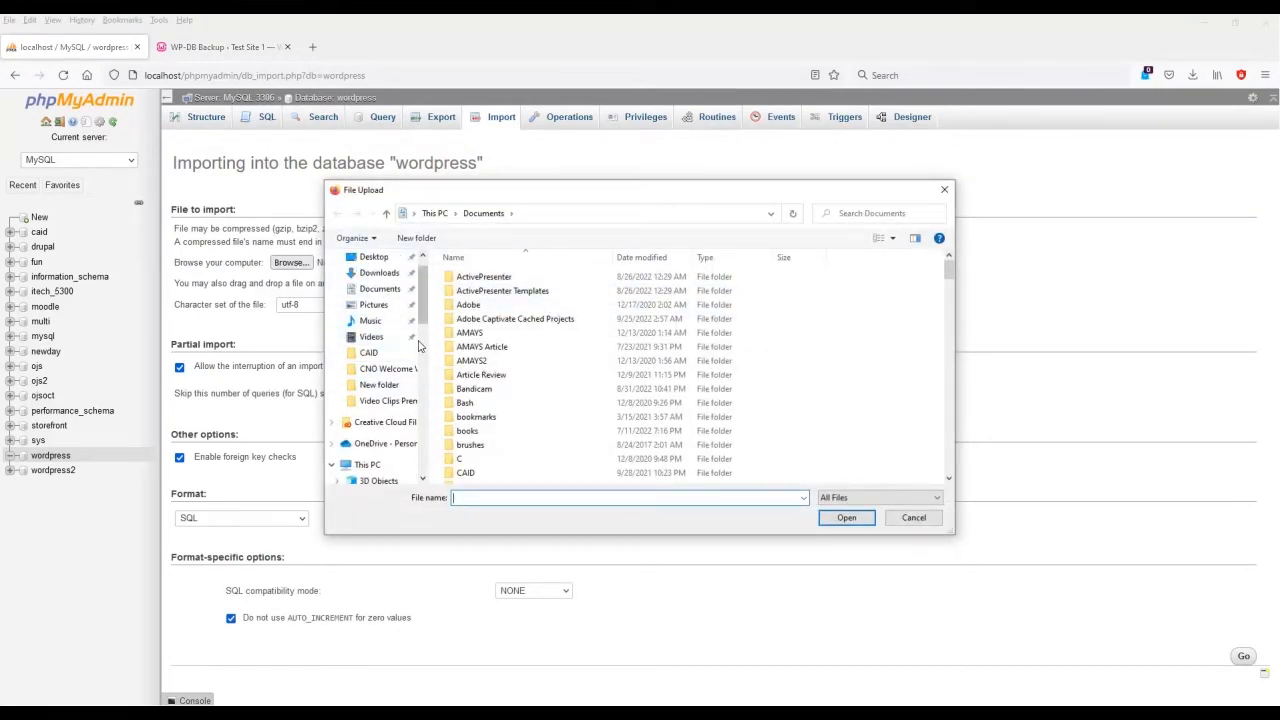
scroll(418, 345, "up", 1)
left_click(385, 299)
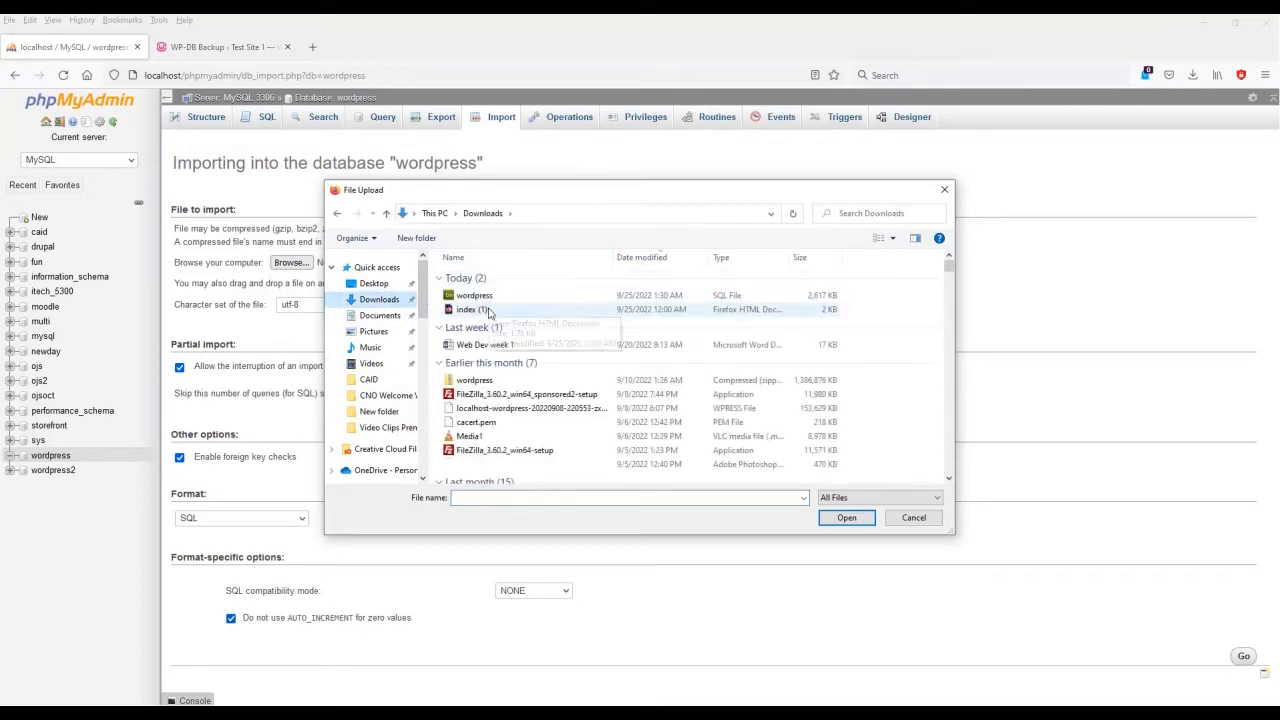
left_click(482, 297)
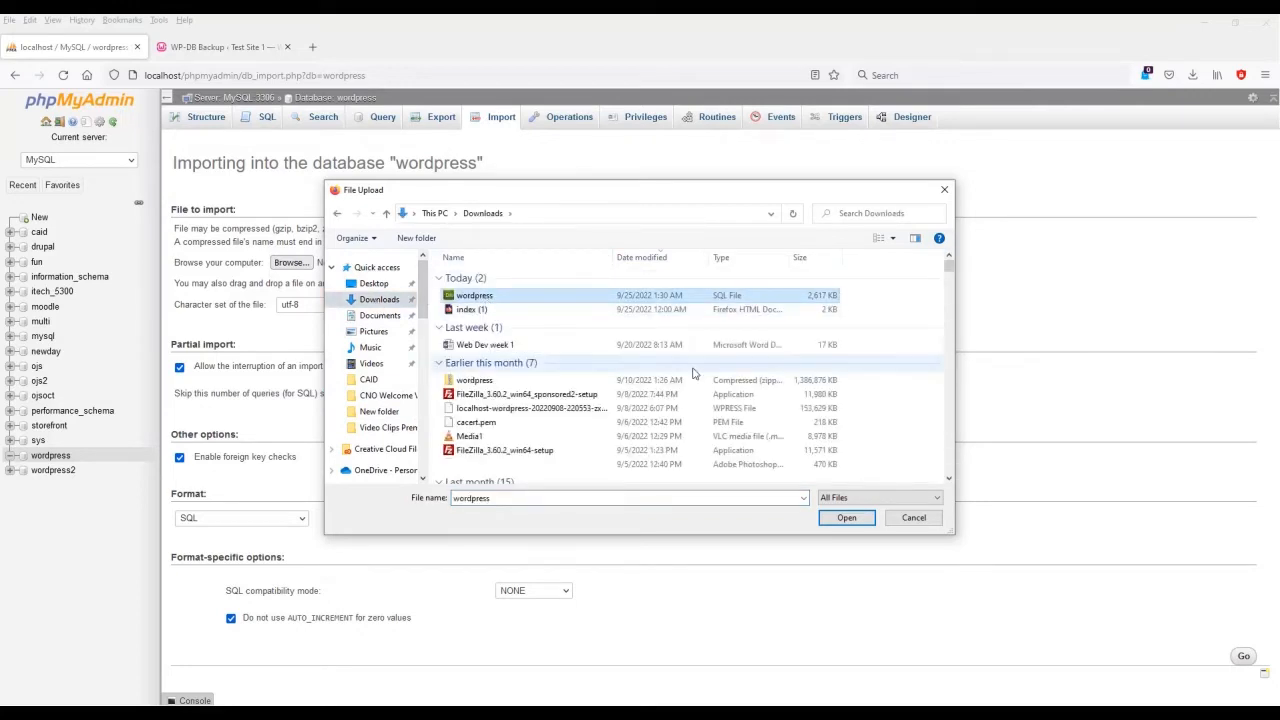
left_click(846, 517)
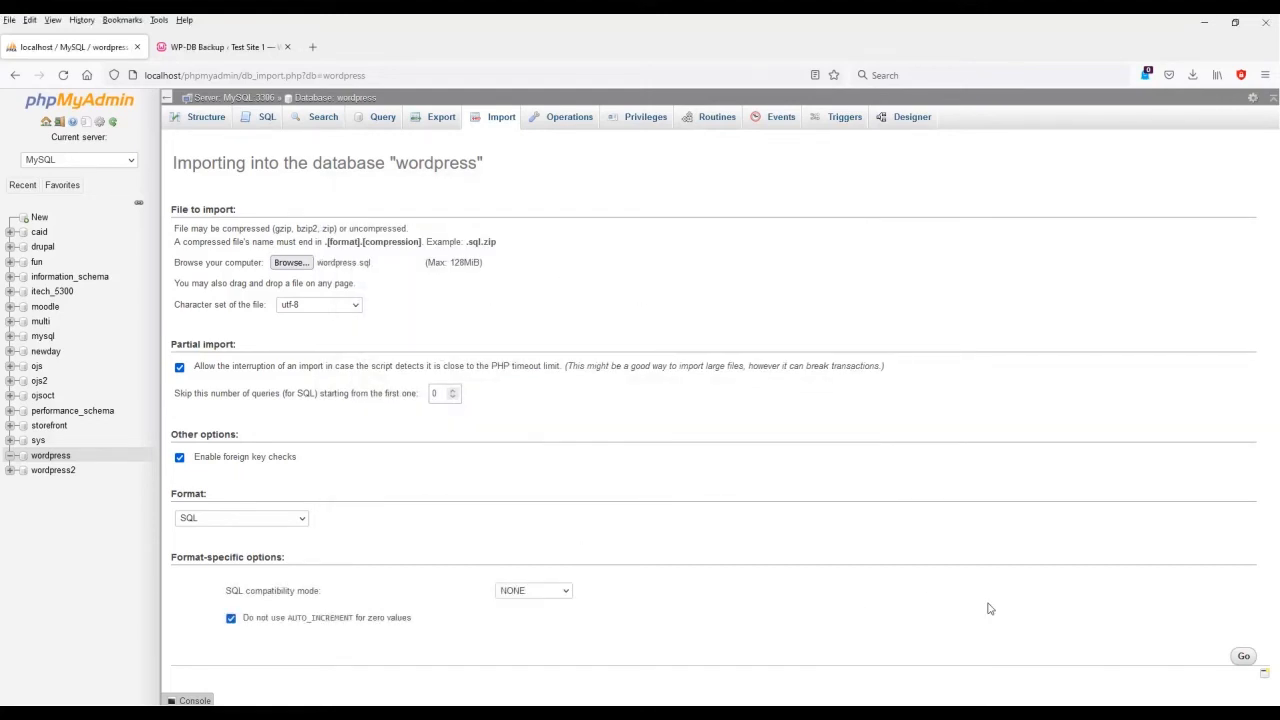
left_click(1243, 658)
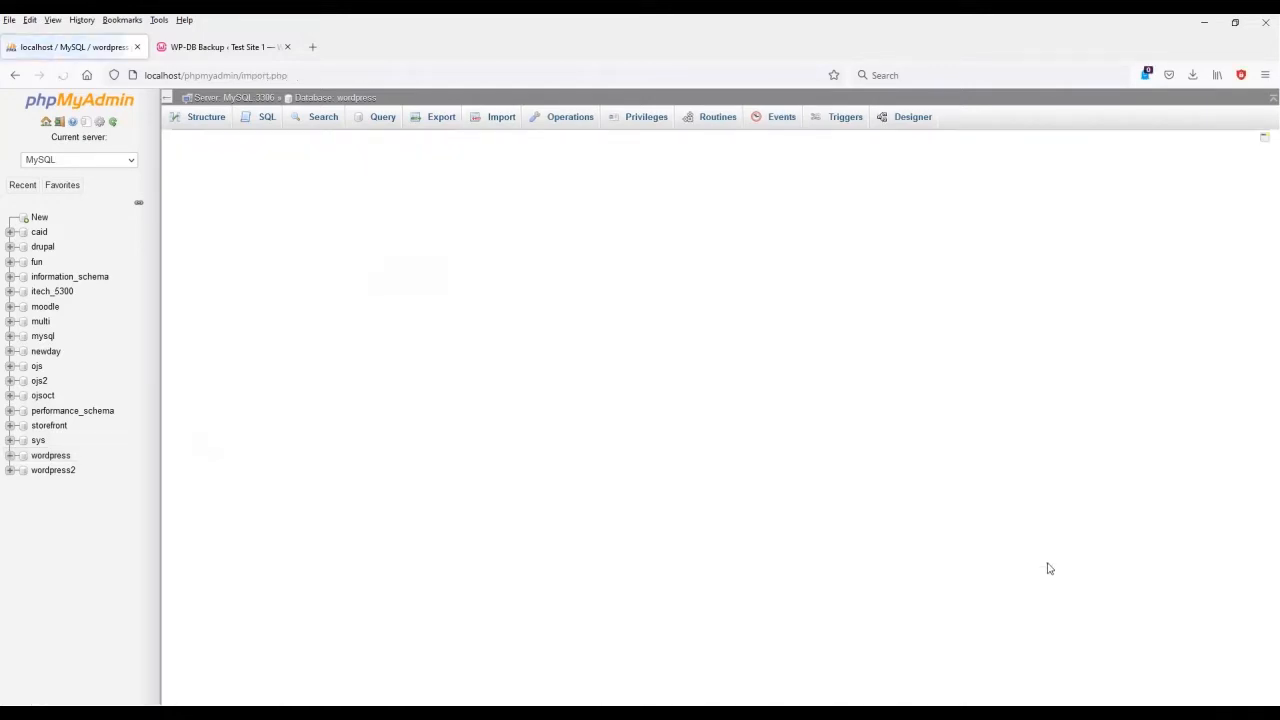
- Check the tables in the wordpress database structure, and view the Test Site 1 home page and WordPress dashboard
left_click(206, 121)
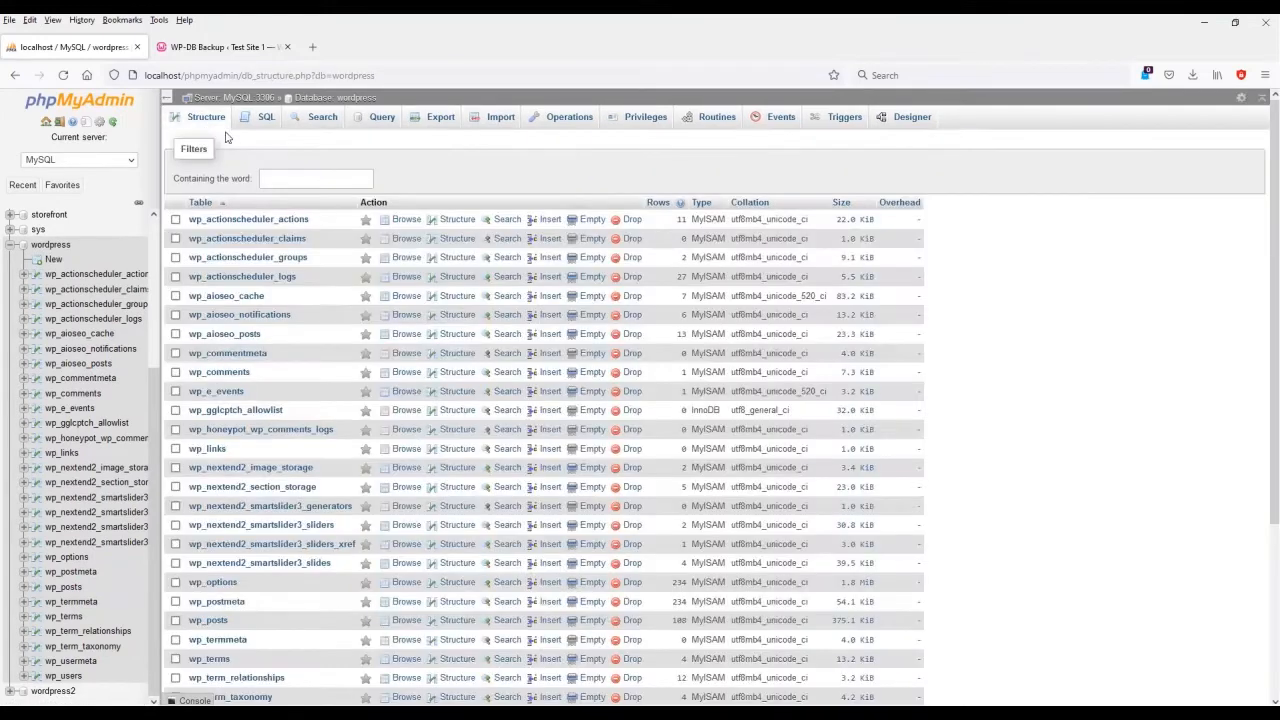
scroll(328, 607, "down", 5)
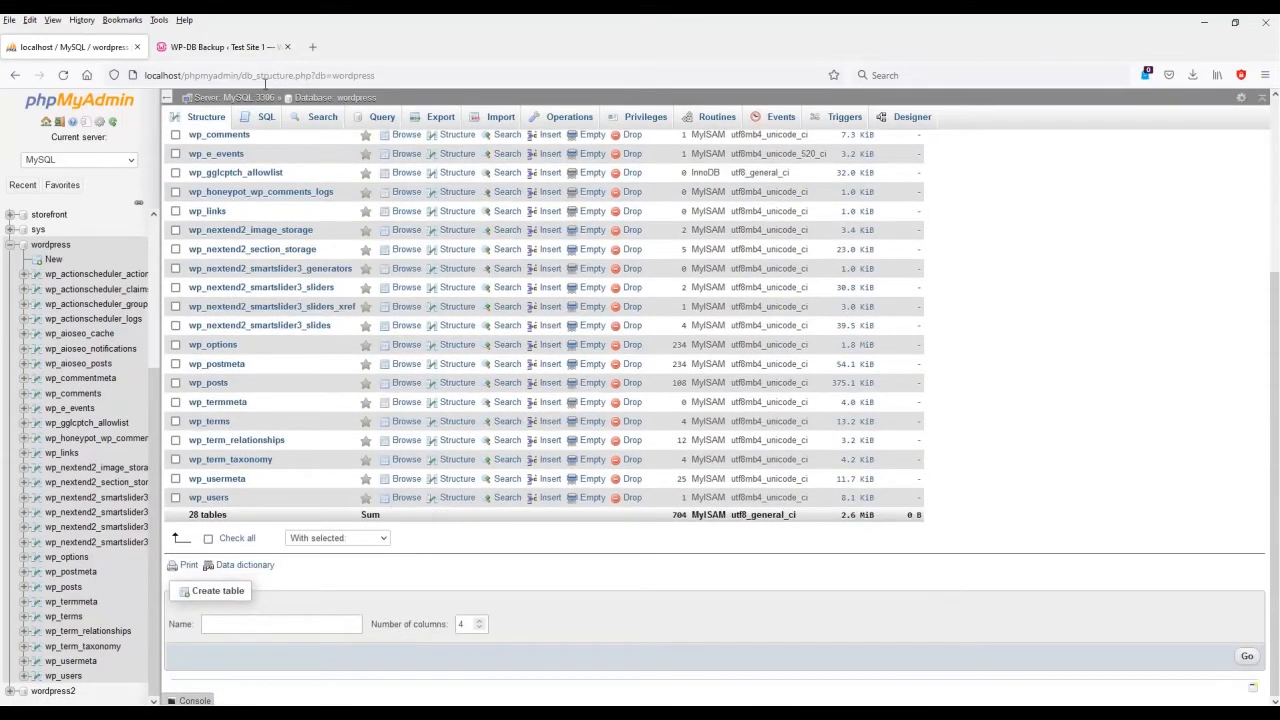
left_click(222, 47)
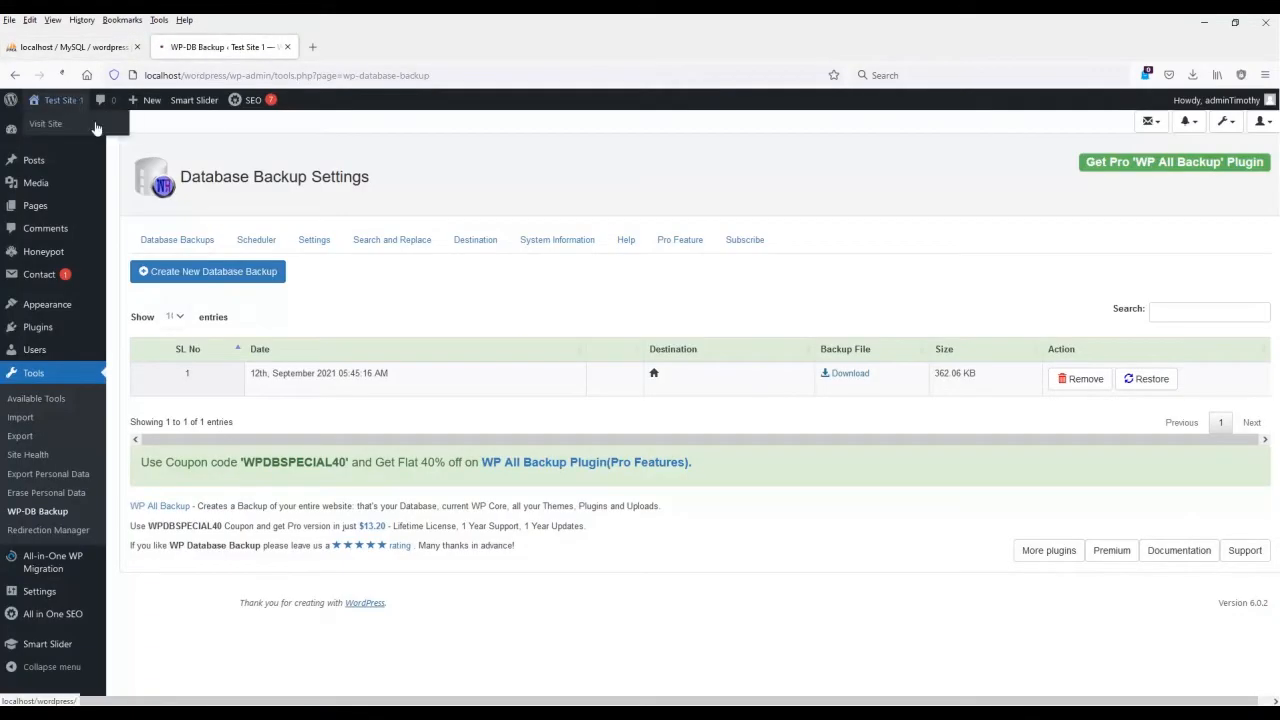
left_click(96, 128)
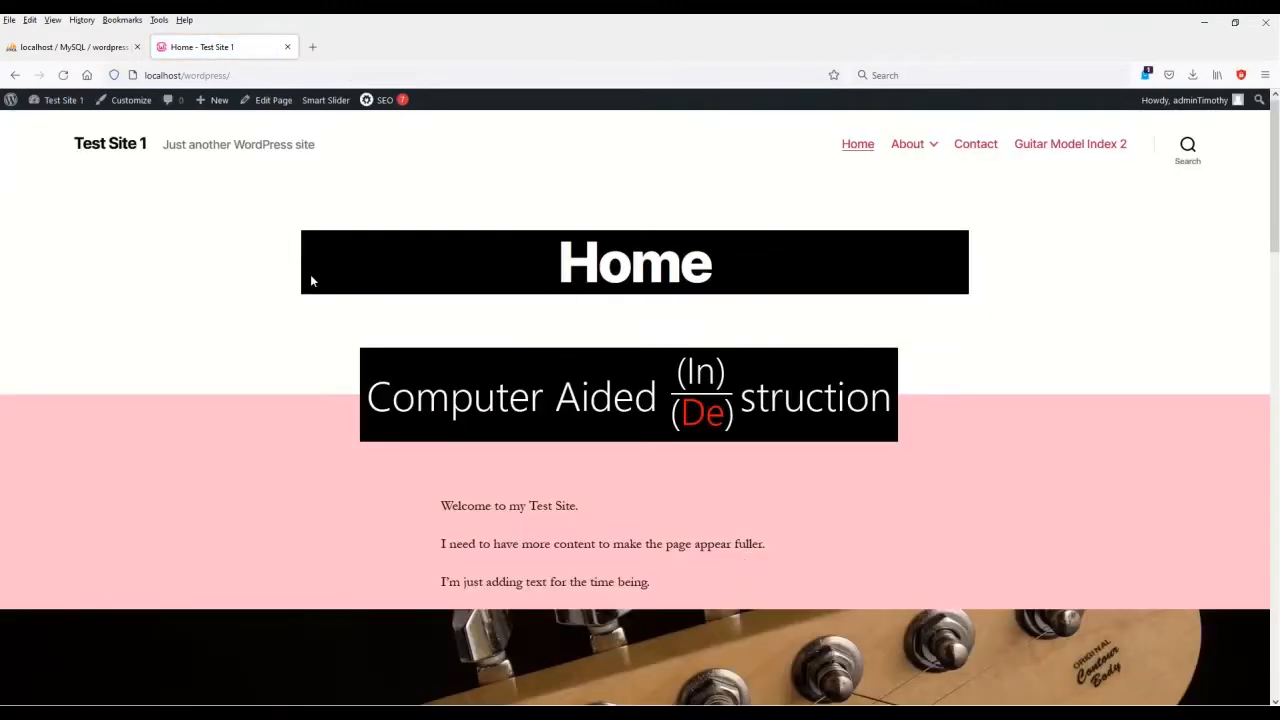
mouse_move(60, 100)
left_click(48, 130)
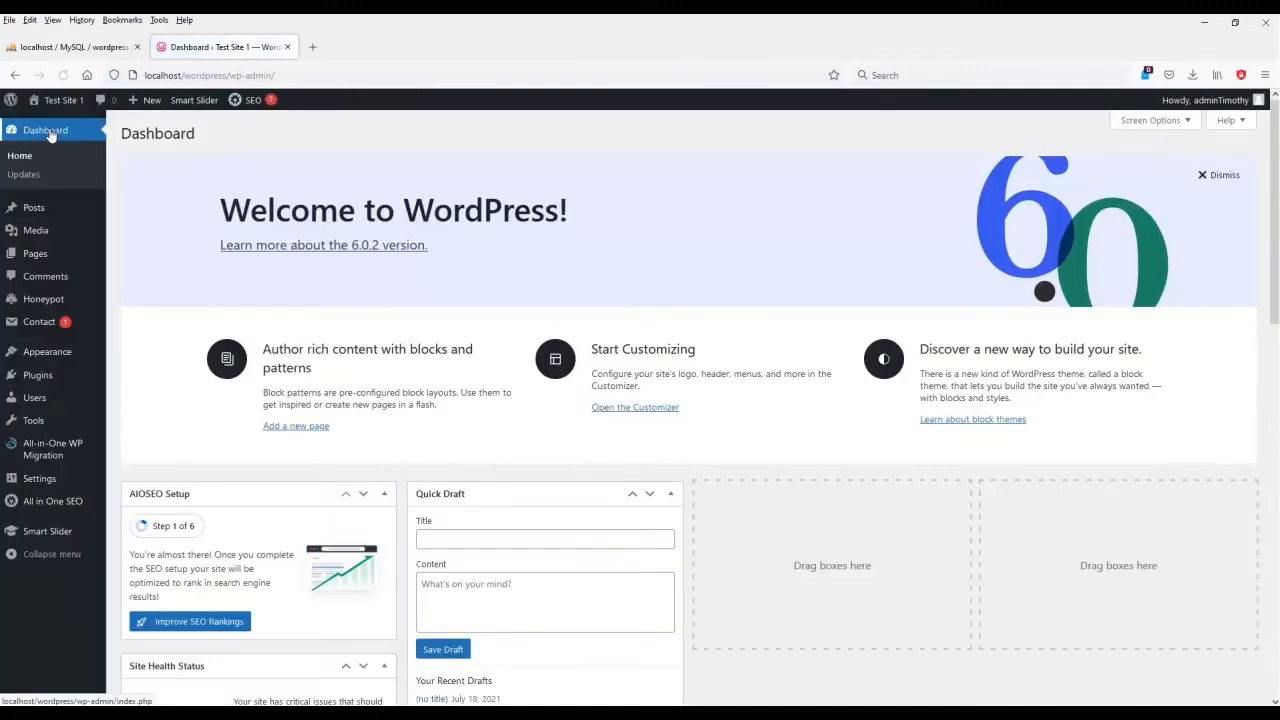
left_click(72, 47)
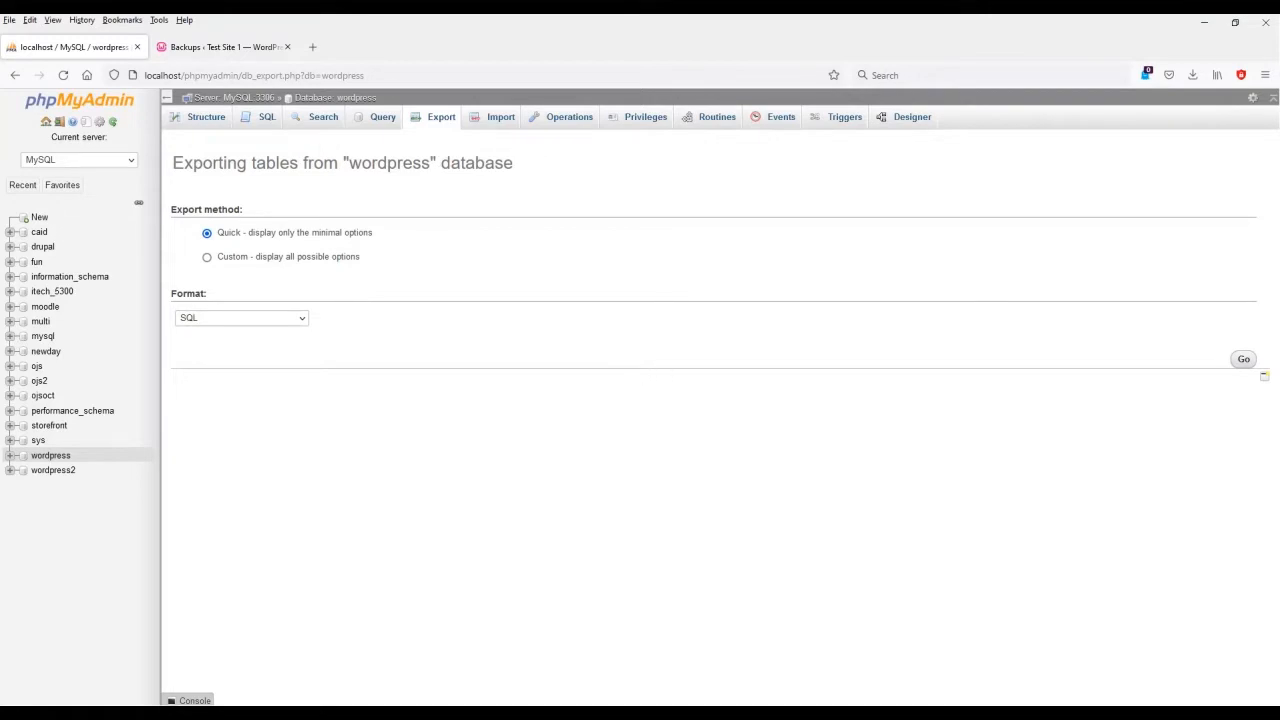
left_click_drag(2, 290, 796, 157)
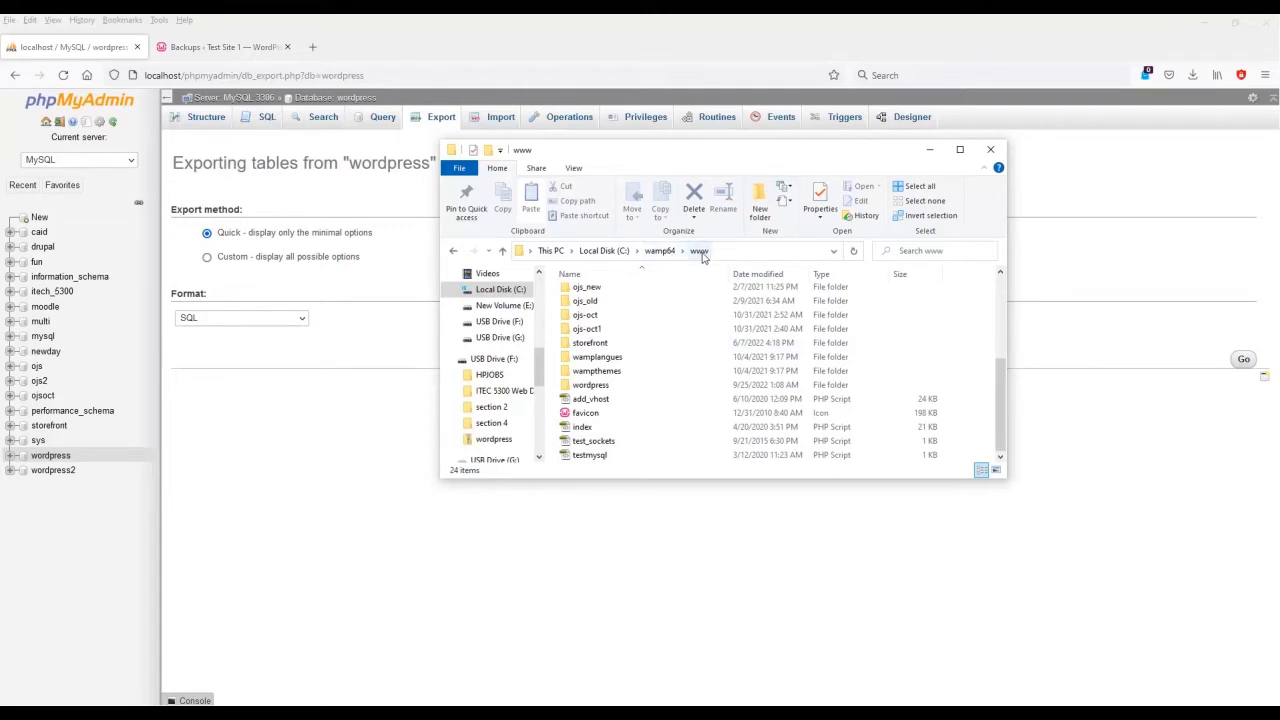
double_click(602, 386)
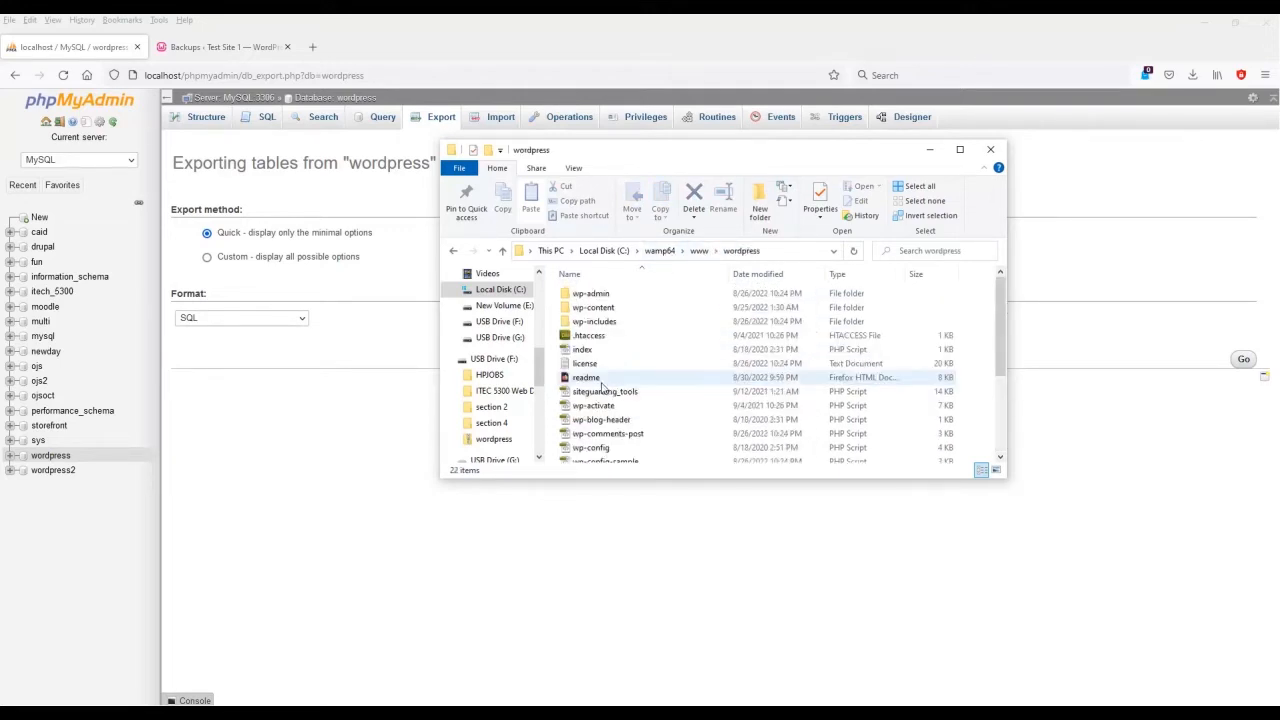
double_click(644, 316)
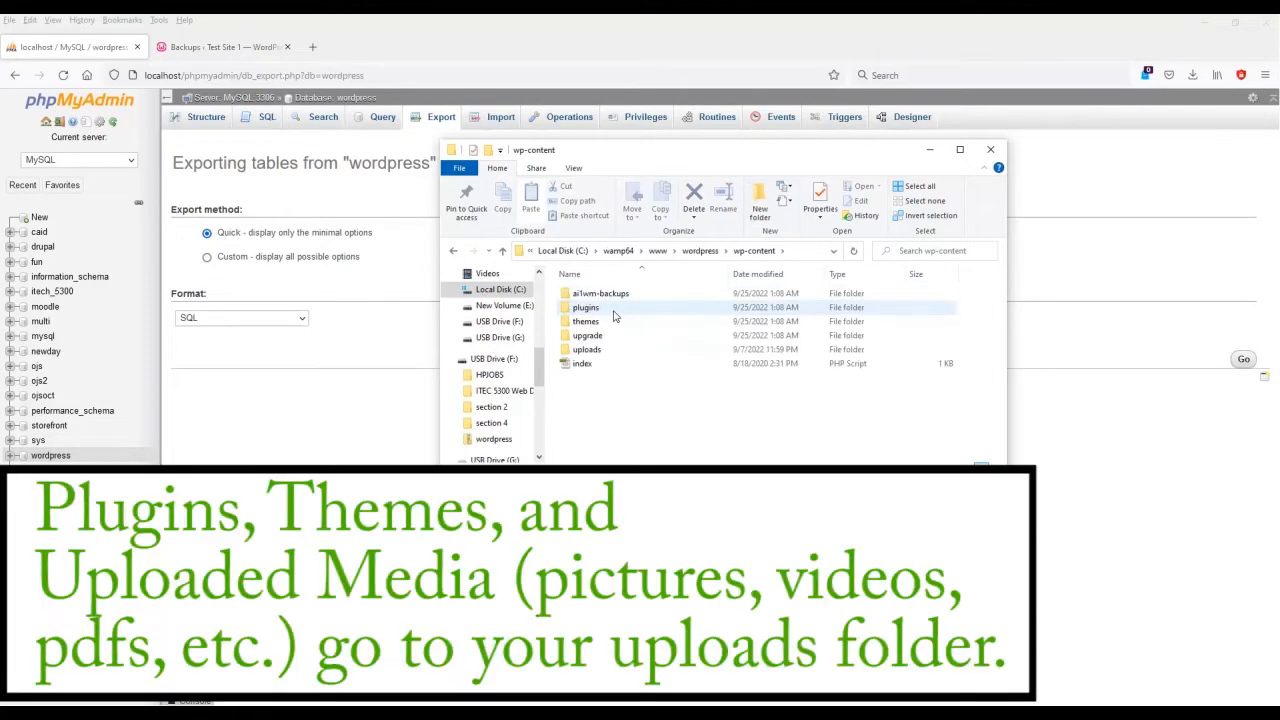
- Examine the contents of the plugins folder and the themes folder inside wp-content
left_click(614, 316)
double_click(614, 312)
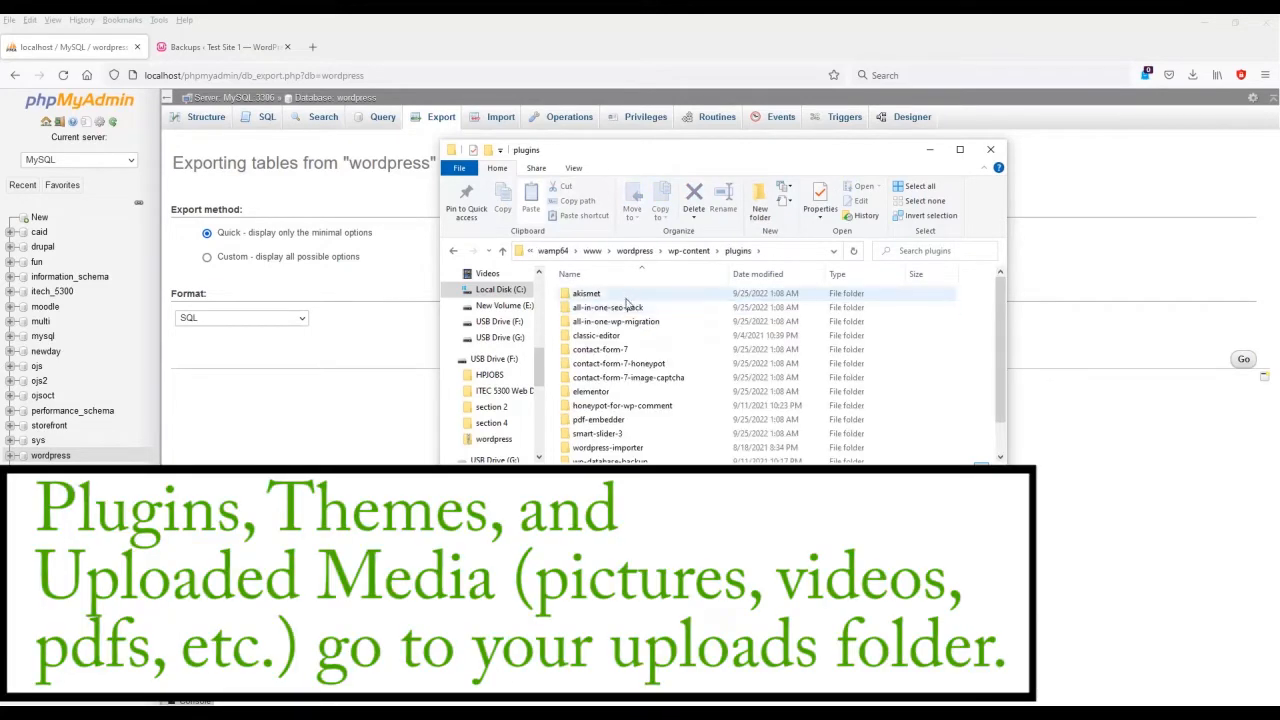
left_click(688, 251)
double_click(600, 321)
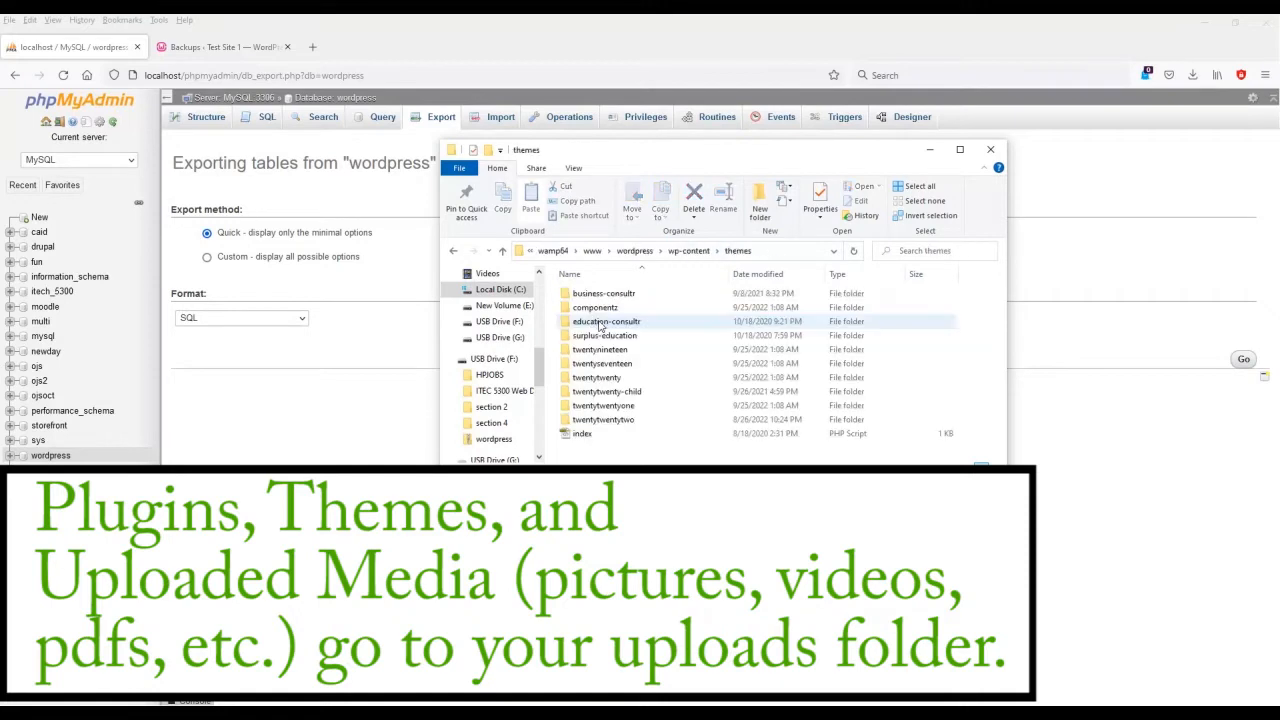
- Go back from the themes folder through wp-content to the wordpress site's root folder, and move the File Explorer window aside
left_click(690, 251)
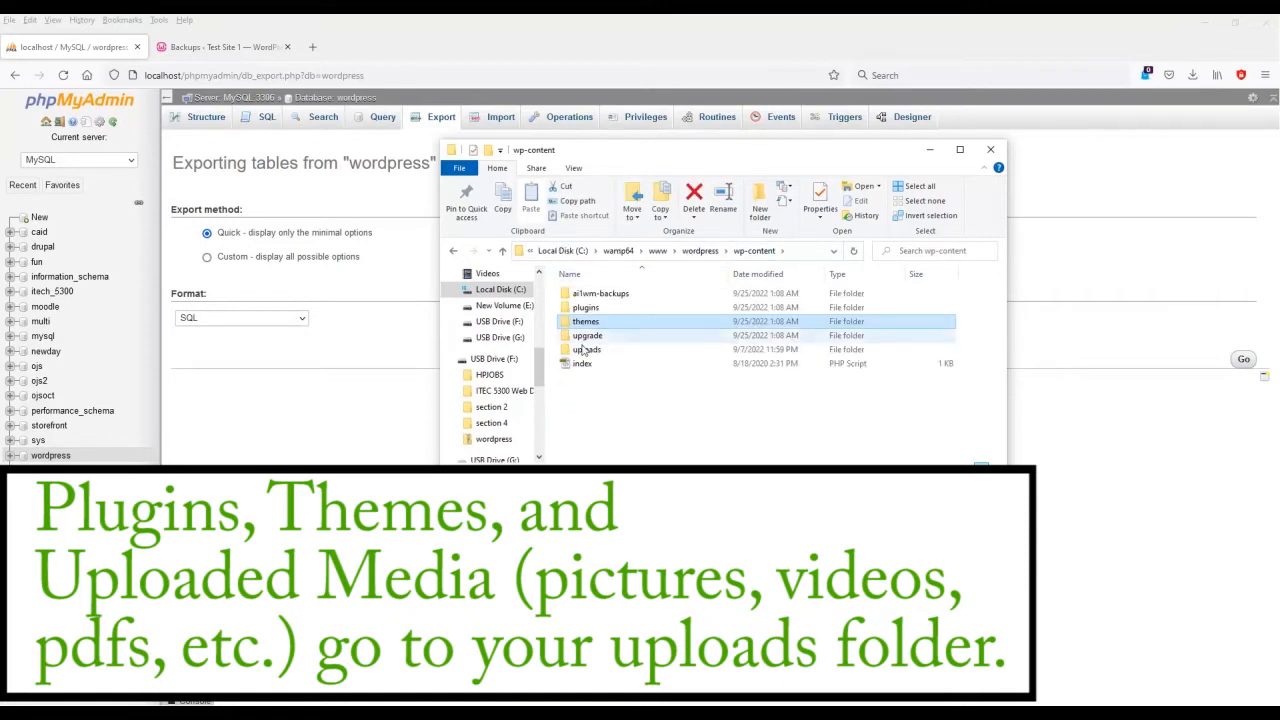
left_click(702, 251)
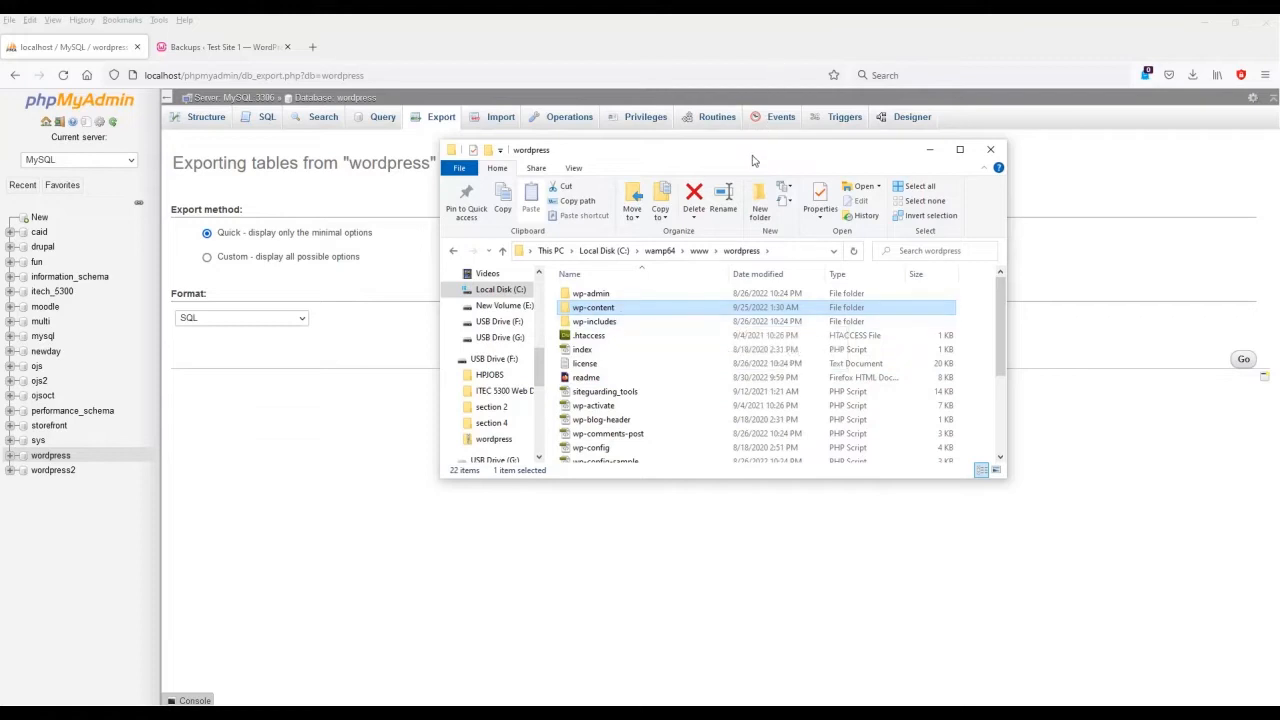
left_click_drag(753, 160, 809, 324)
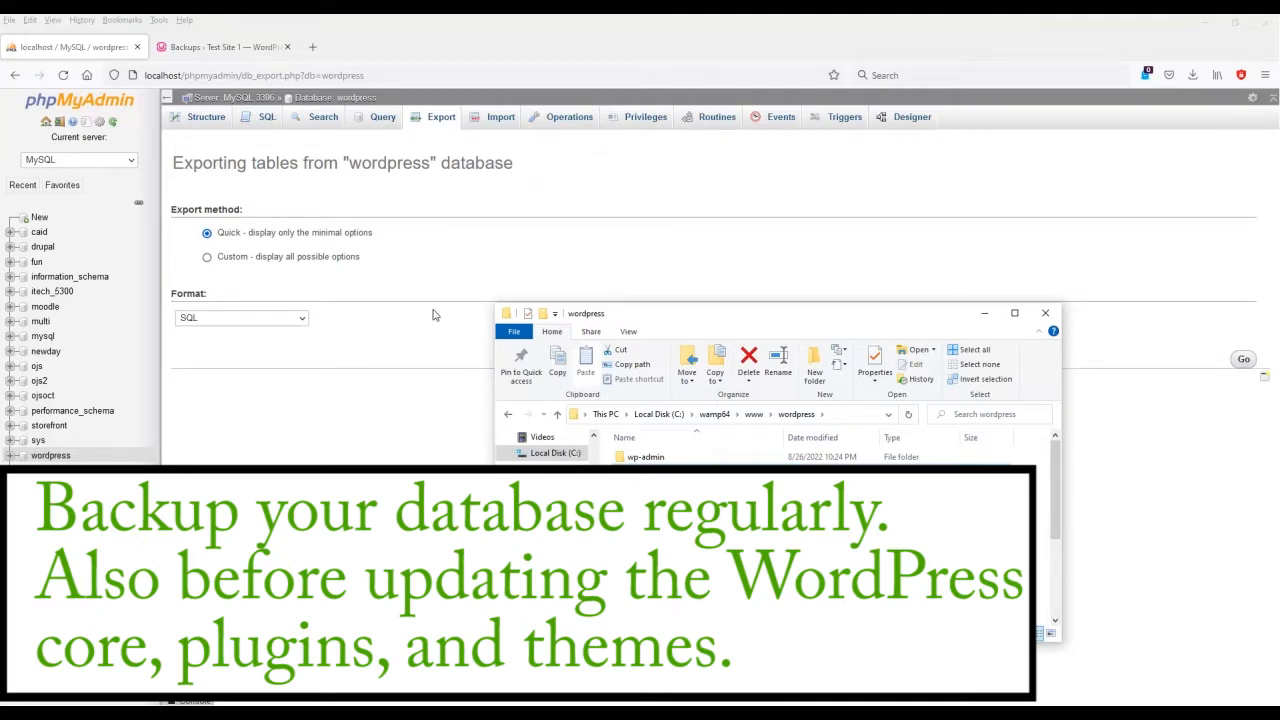
left_click_drag(829, 318, 784, 315)
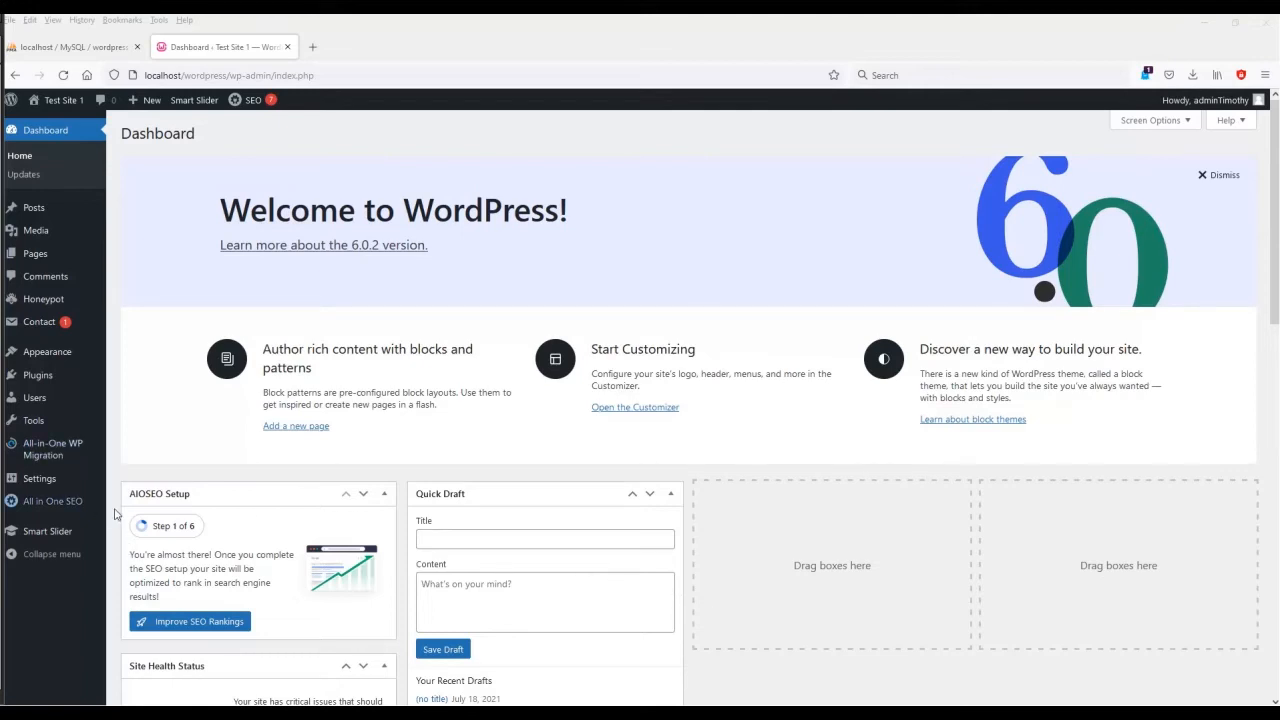
- Start exporting the site to a file with All-in-One WP Migration in the WordPress dashboard, and stop the export
left_click(58, 456)
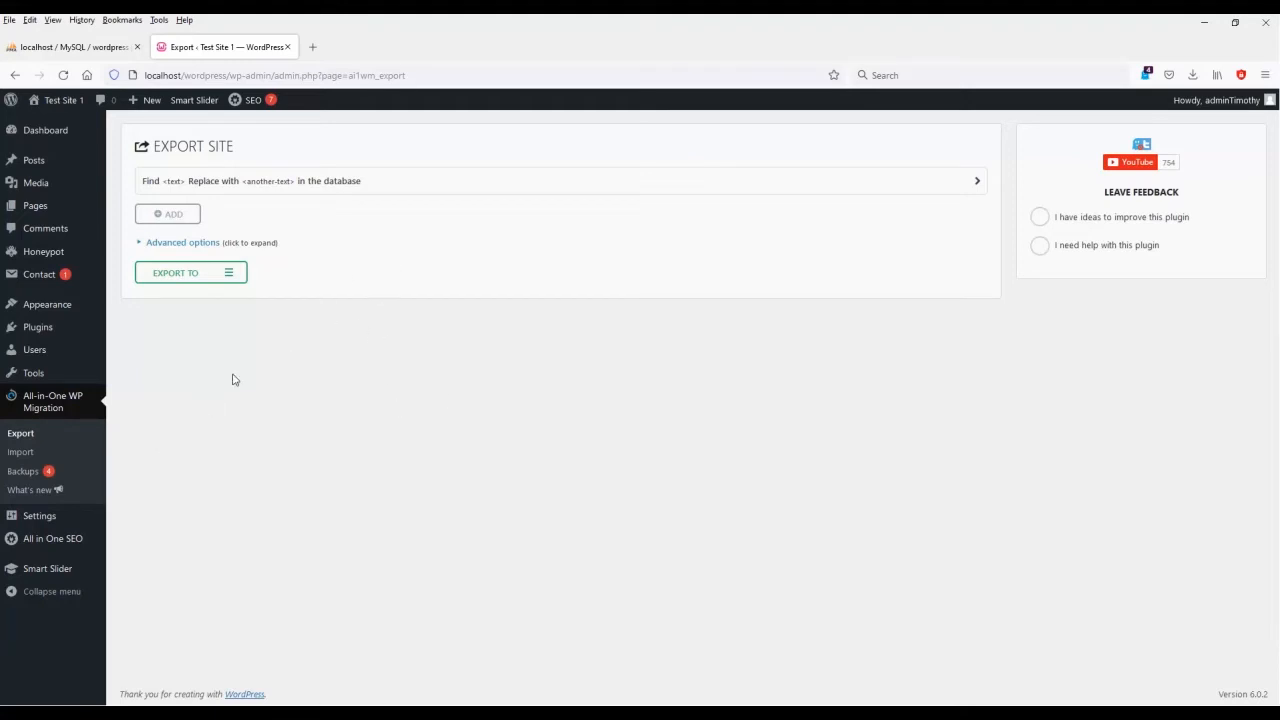
left_click(199, 279)
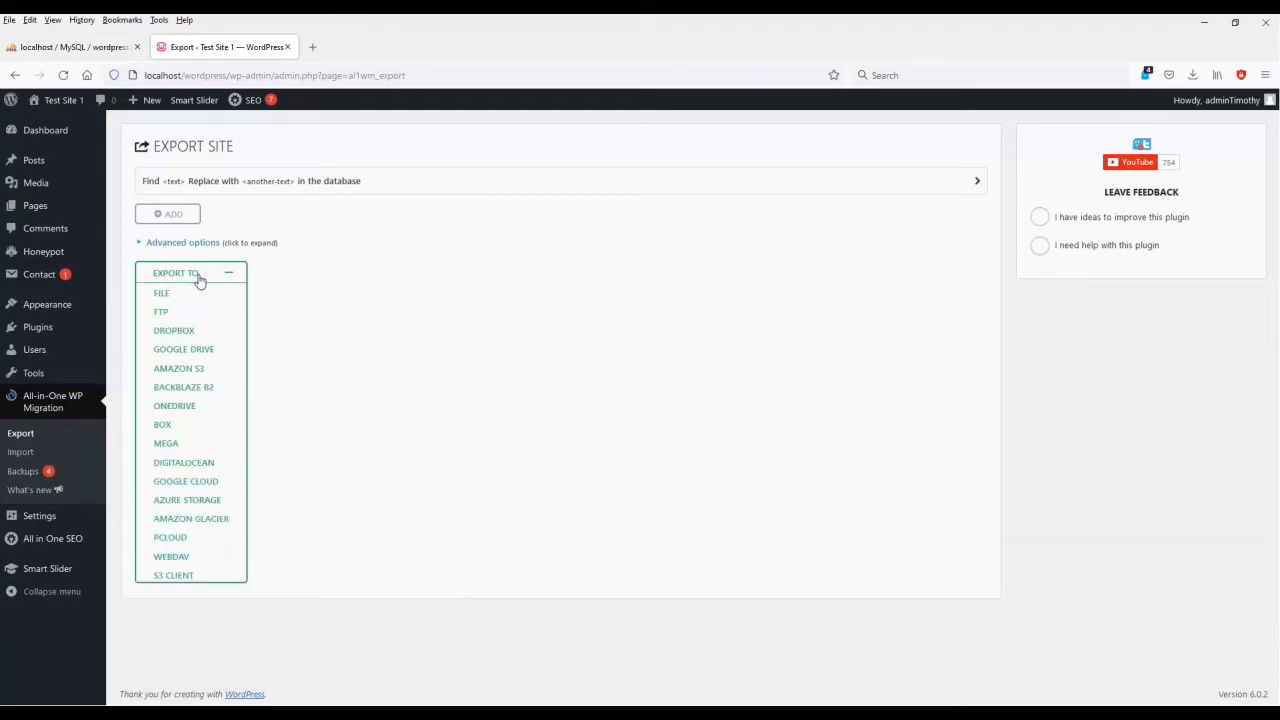
left_click(160, 294)
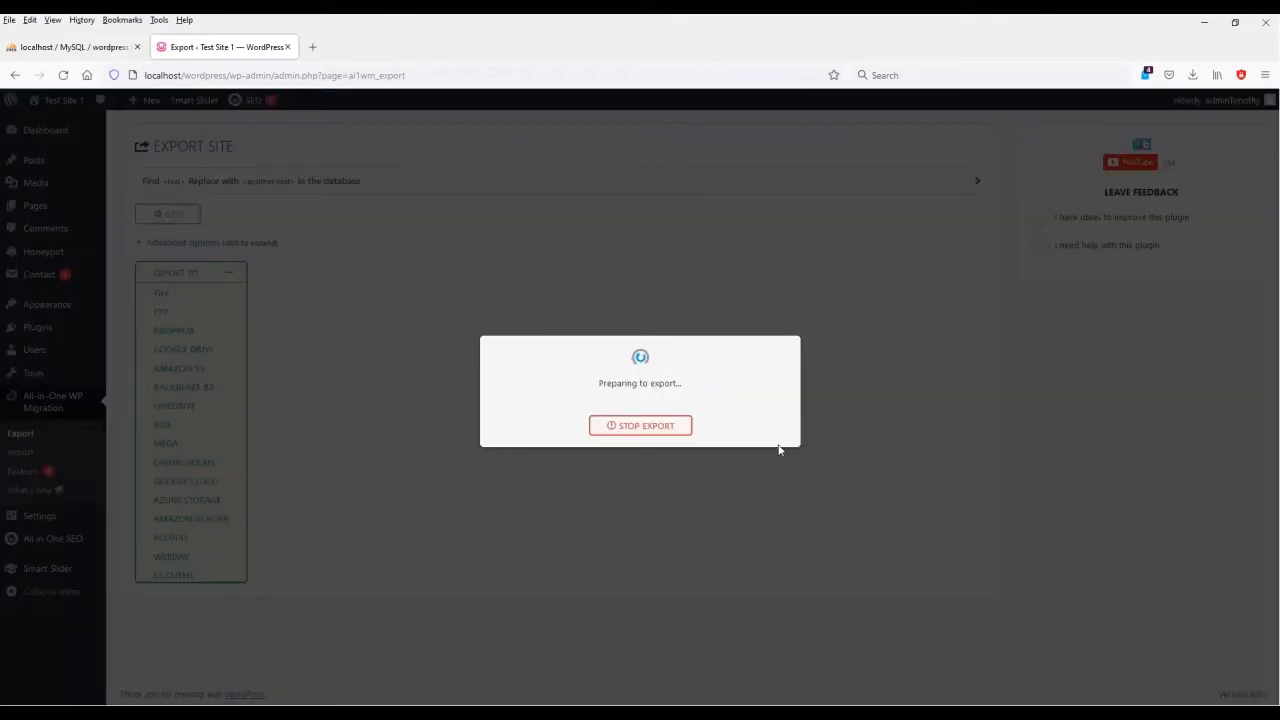
left_click(645, 427)
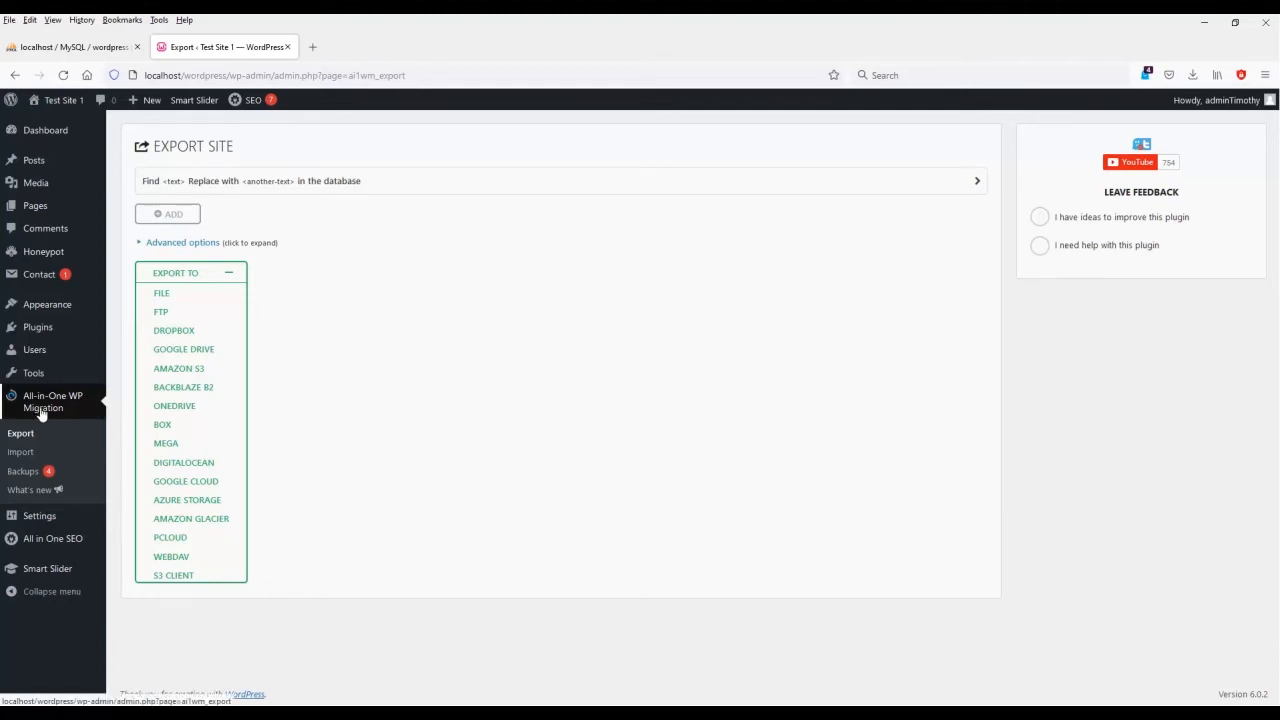
- Examine All-in-One WP Migration's import sources and its list of stored backups, and return to its export page
left_click(21, 452)
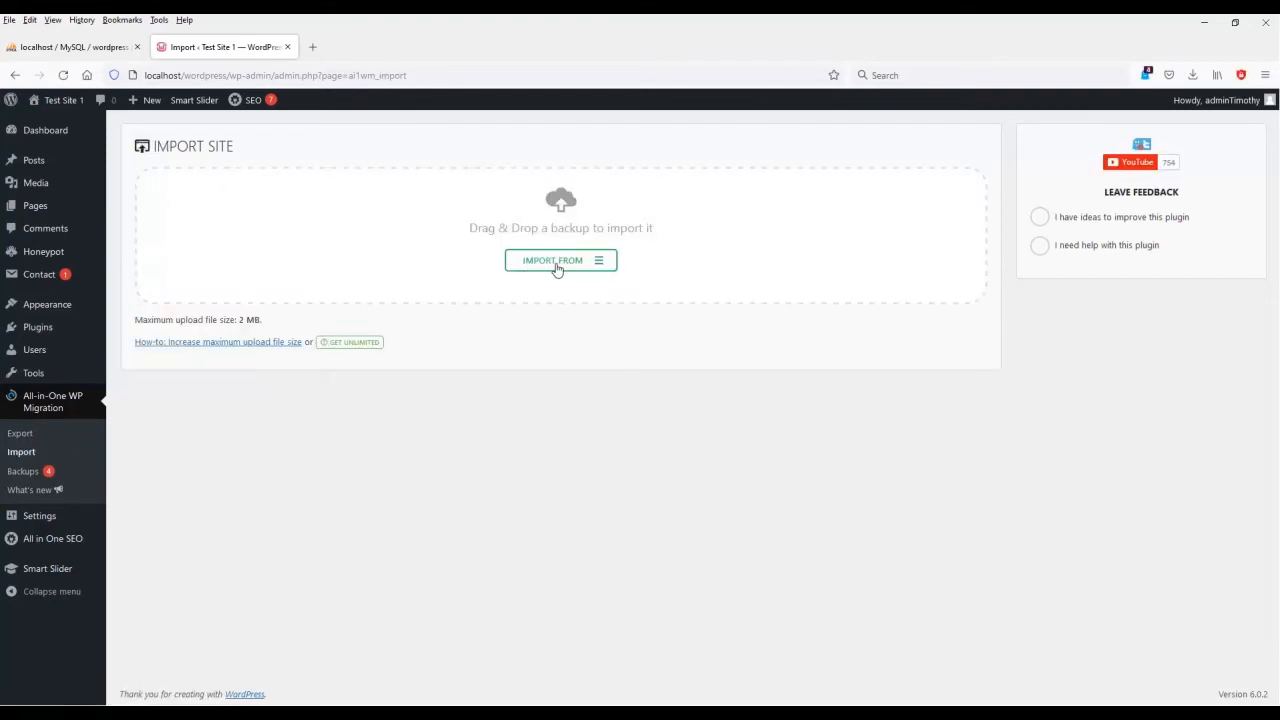
left_click(557, 268)
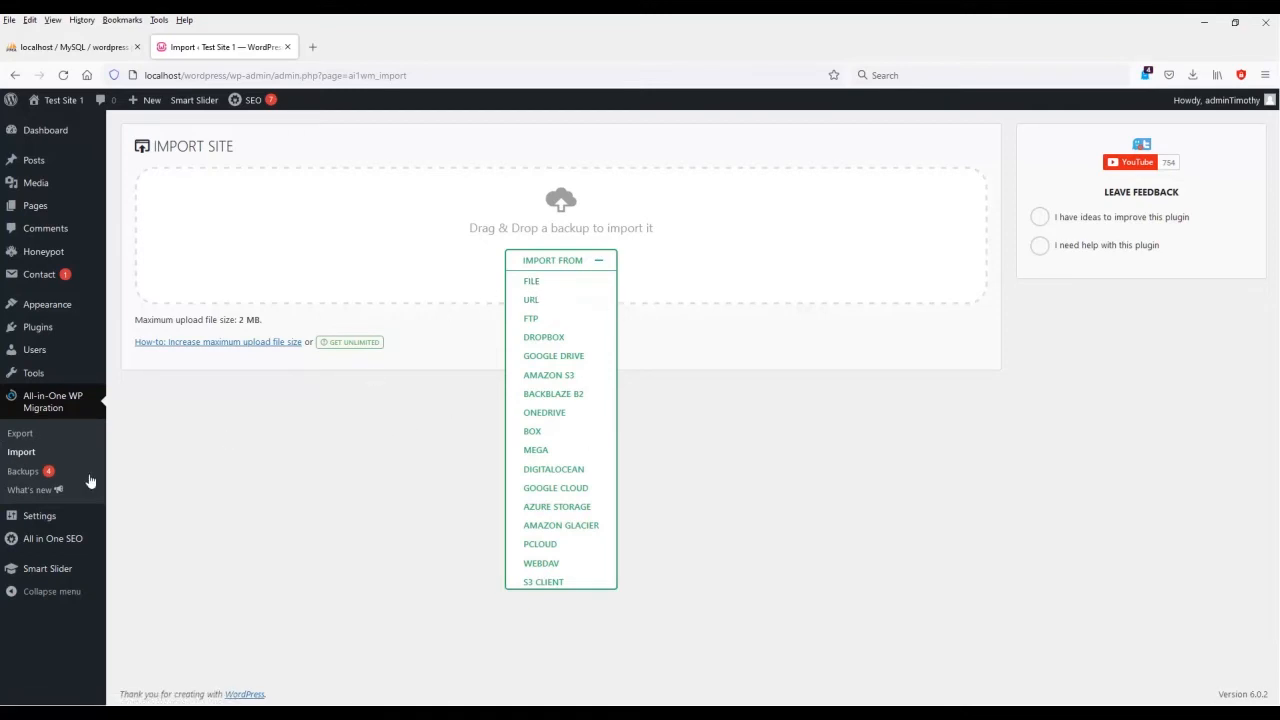
left_click(17, 474)
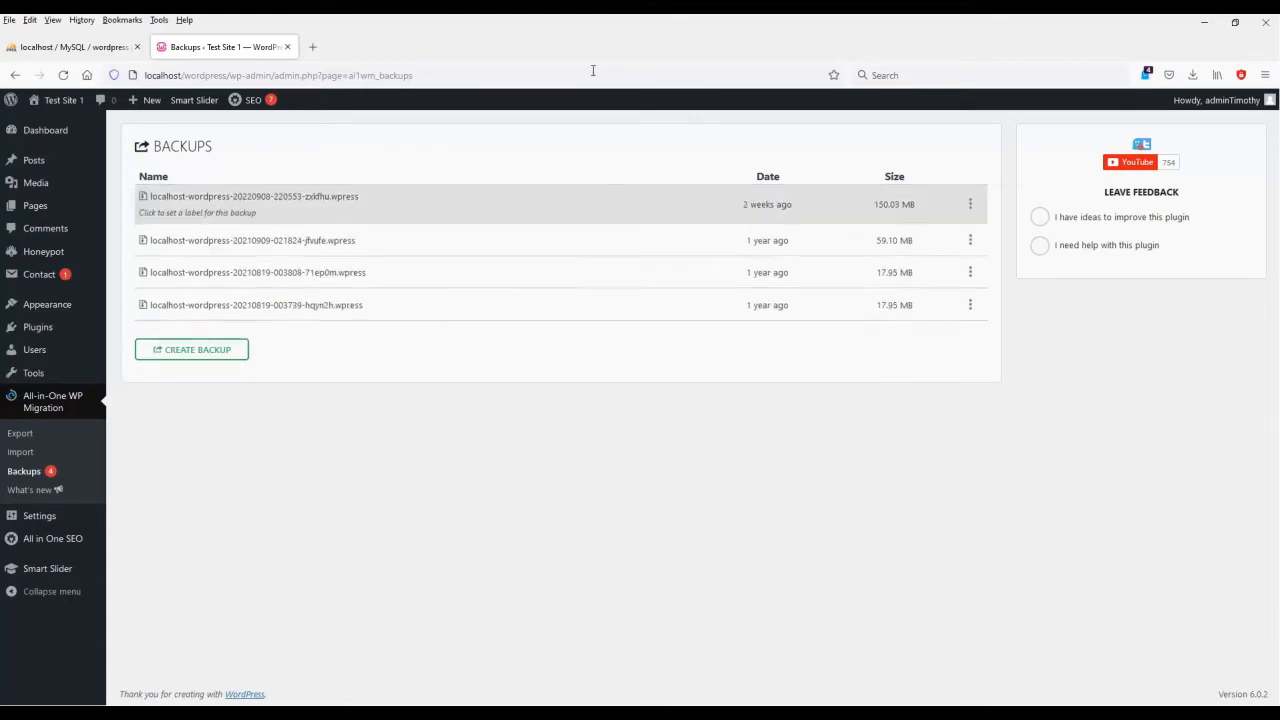
left_click(16, 438)
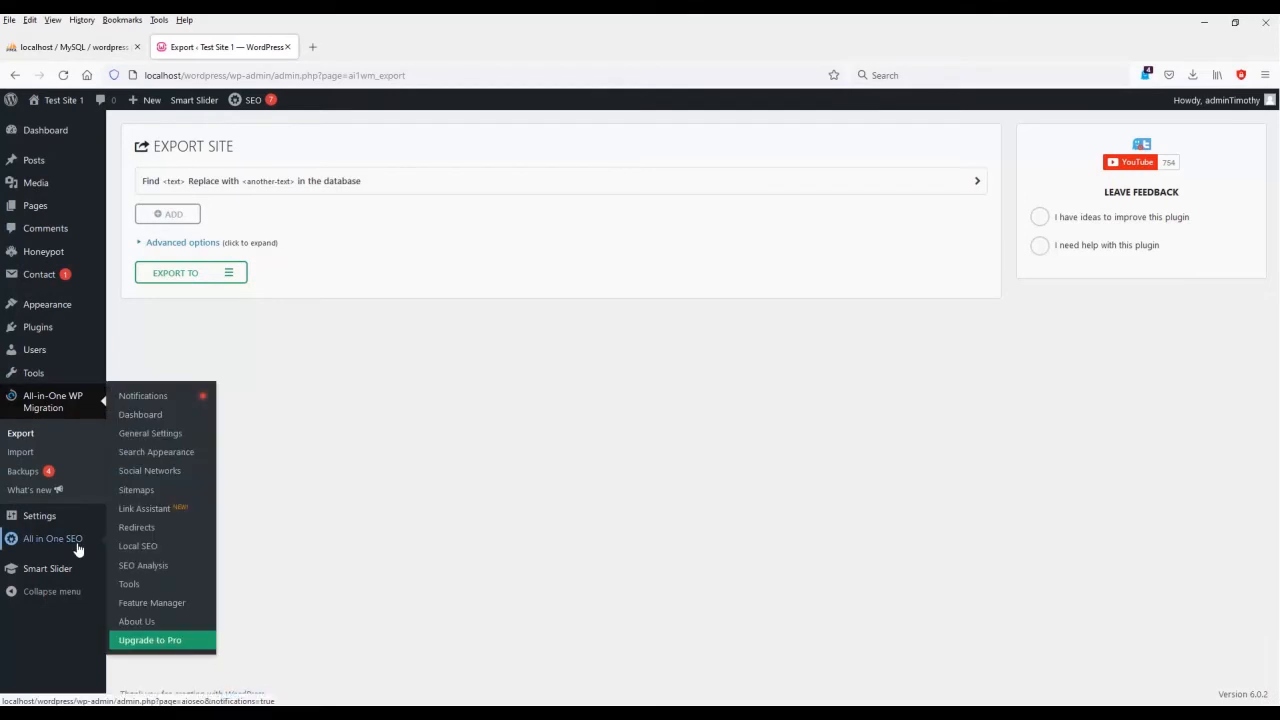
- Open the WP-DB Backup tool's database backup list in the WordPress dashboard
mouse_move(45, 522)
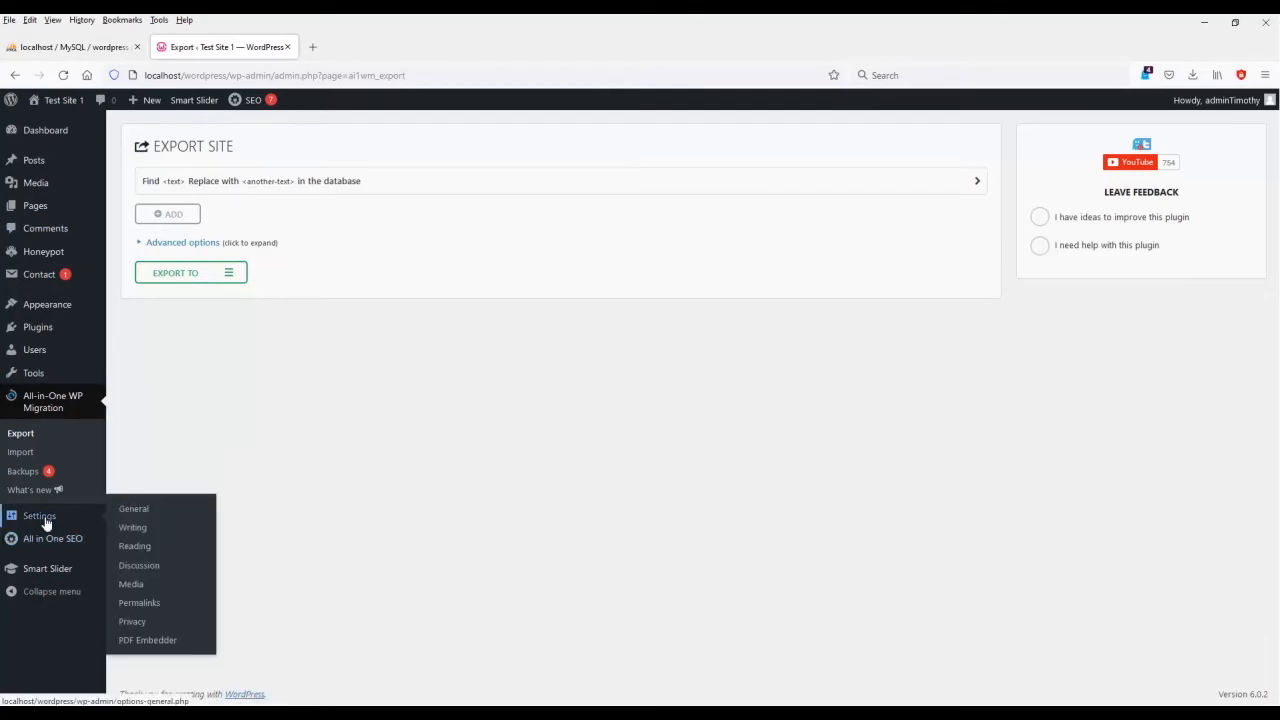
left_click(55, 372)
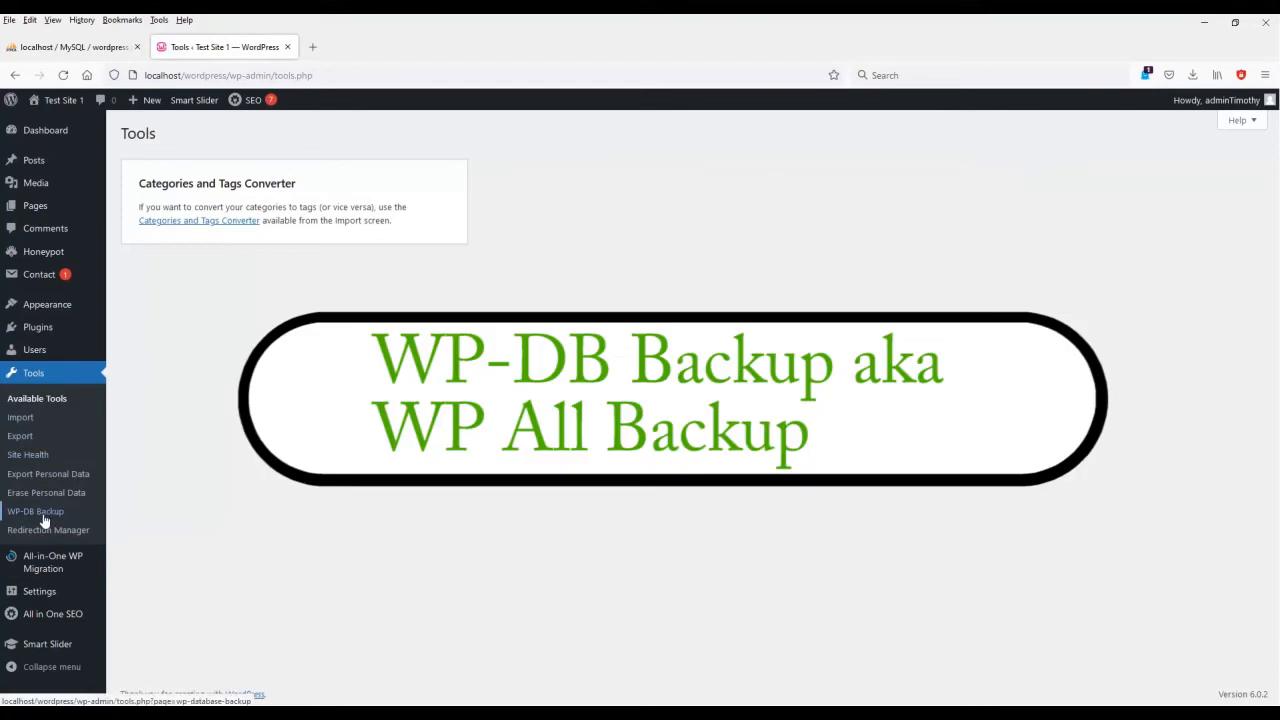
left_click(54, 520)
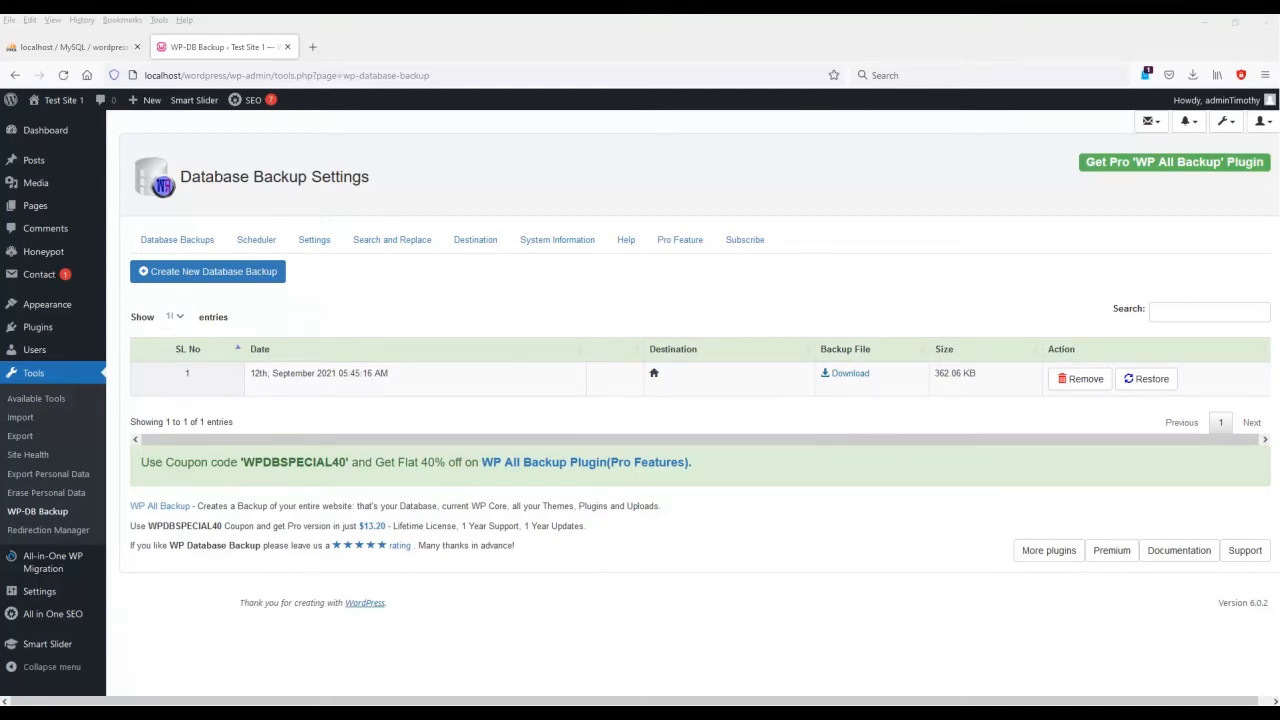
left_click_drag(0, 450, 568, 252)
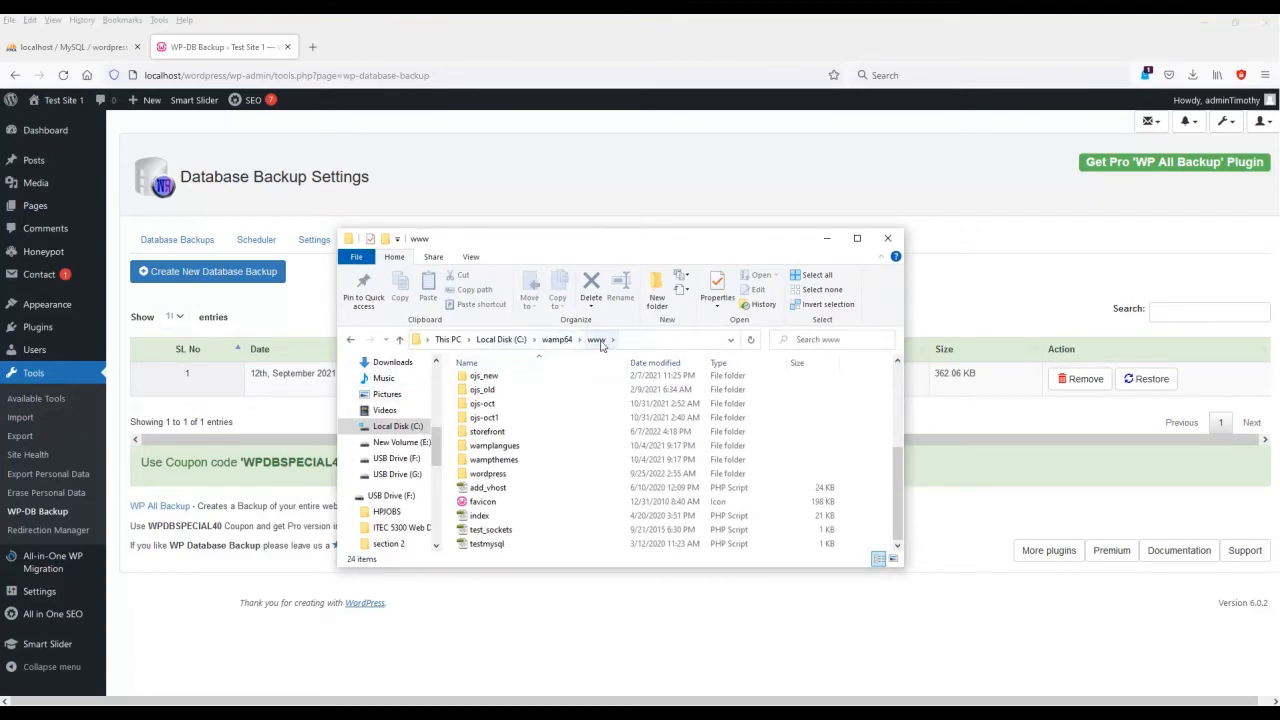
double_click(494, 476)
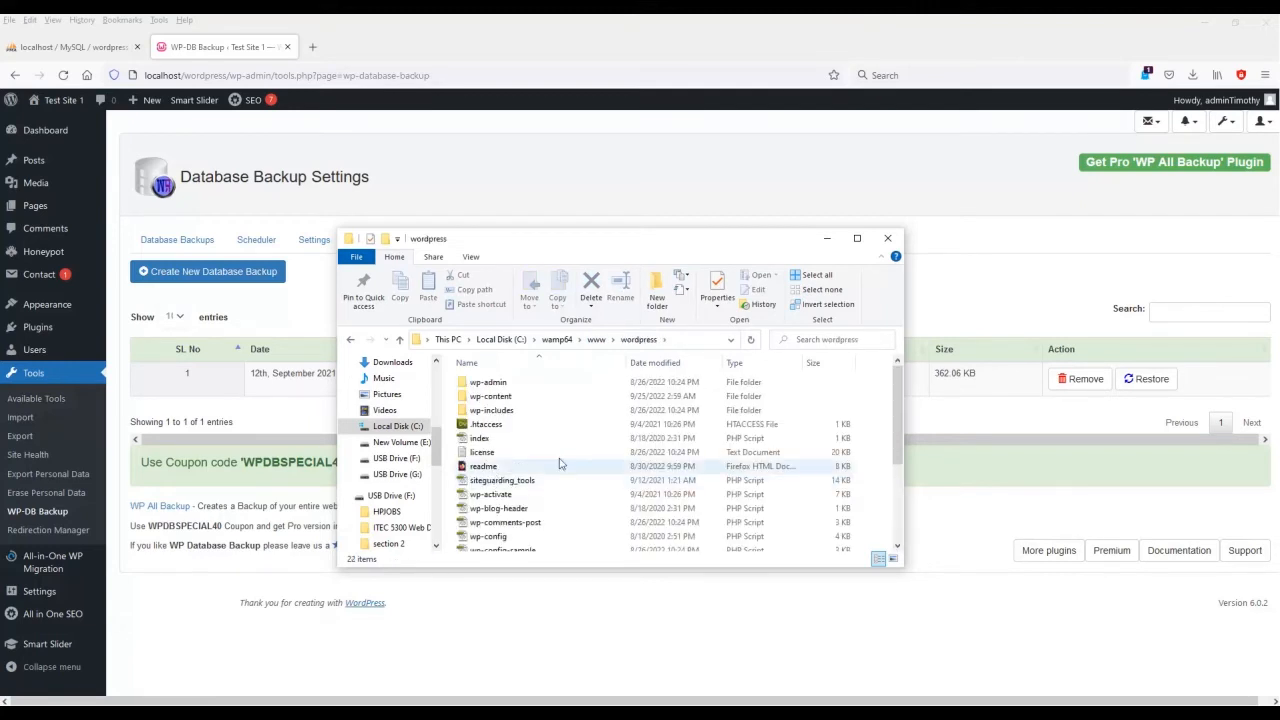
double_click(524, 398)
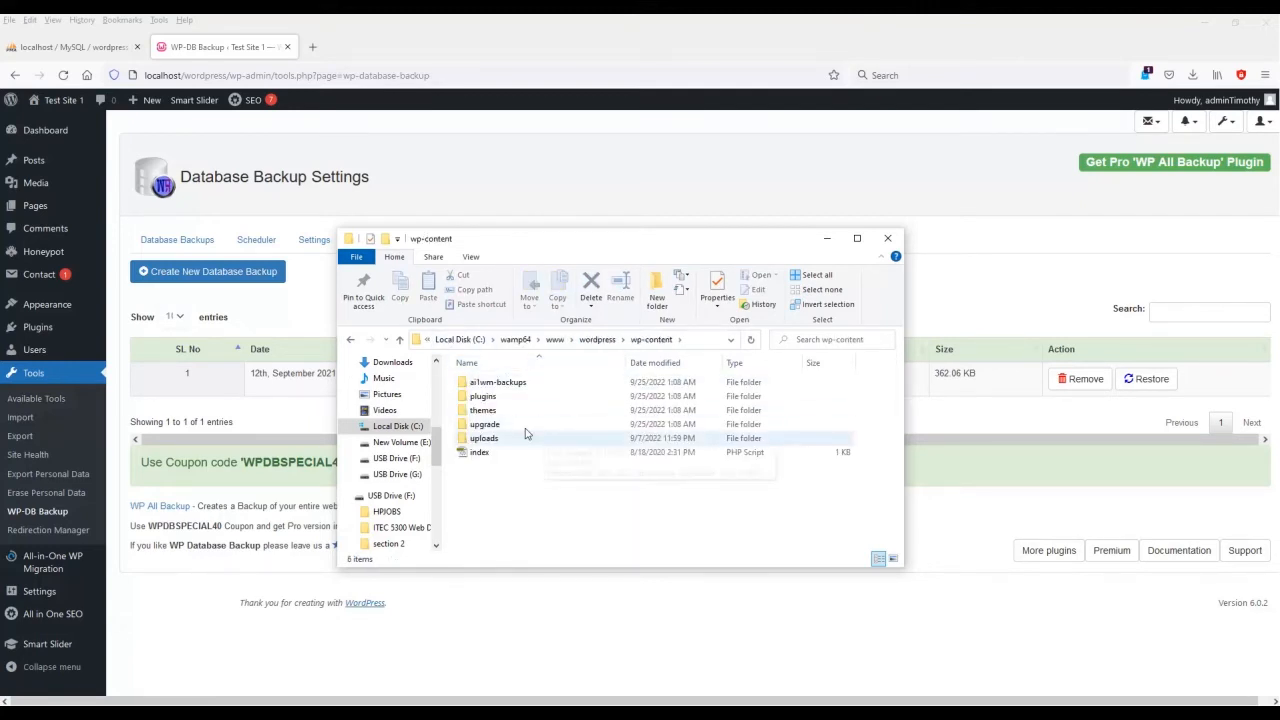
- Look inside the plugins folder, and return to wp-content
left_click(517, 398)
double_click(517, 397)
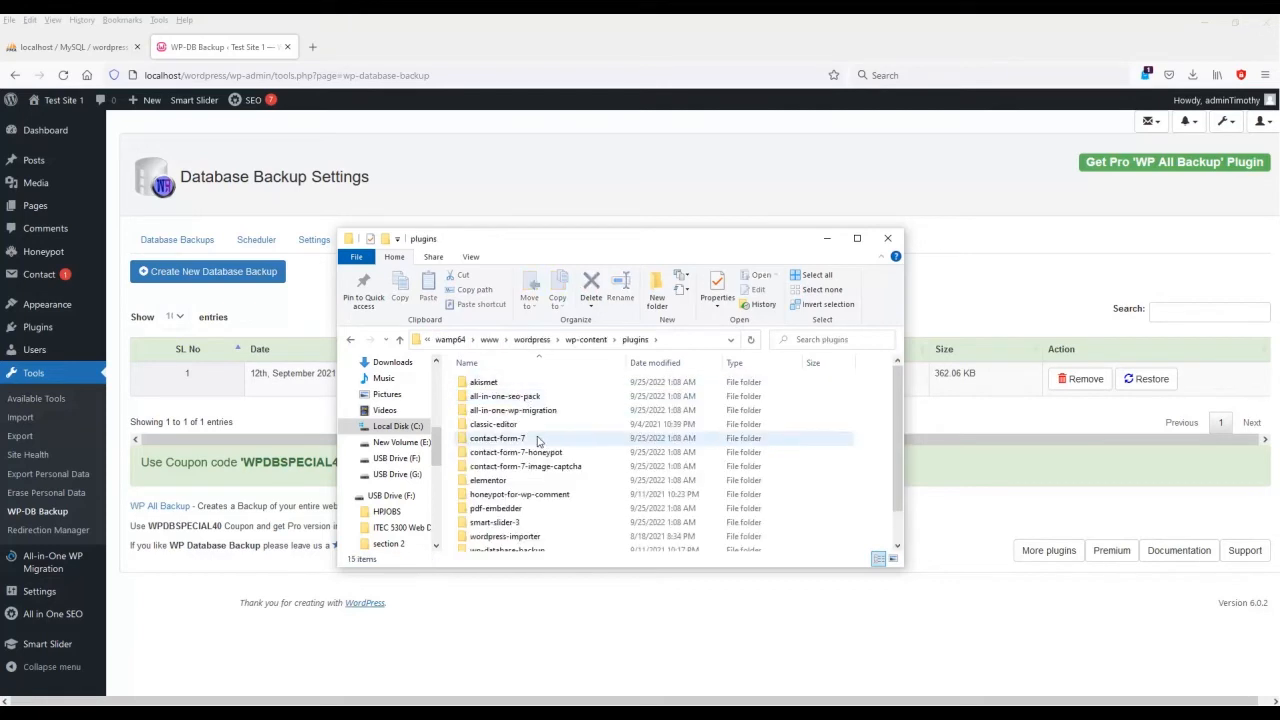
left_click(531, 339)
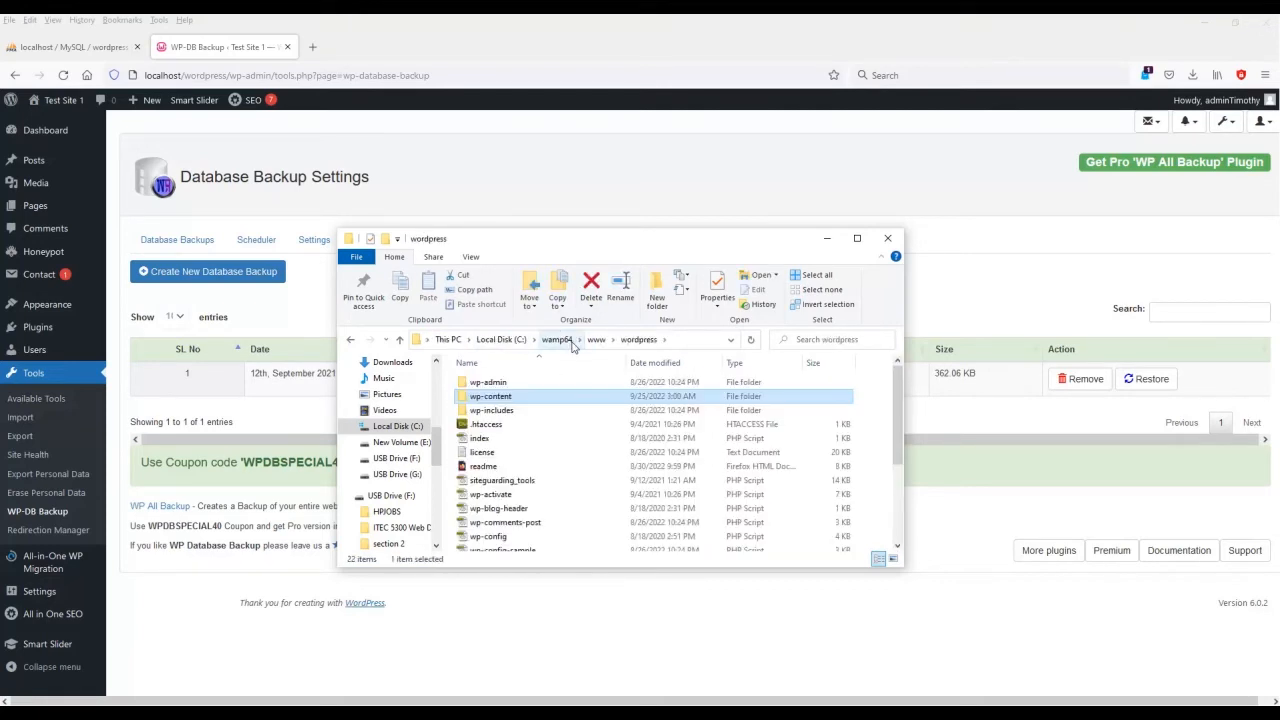
double_click(518, 396)
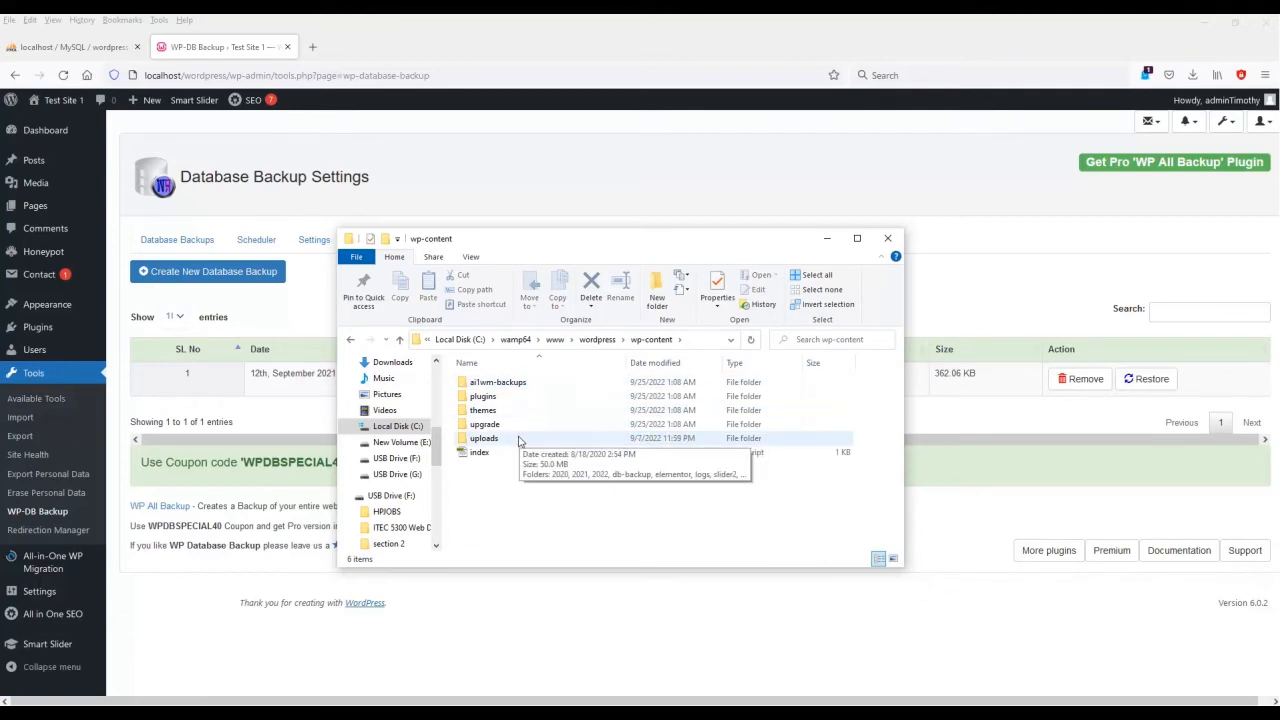
- Open the db-backup folder inside uploads, and inspect the SQL file inside the zipped Test_Site_1 backup
double_click(484, 438)
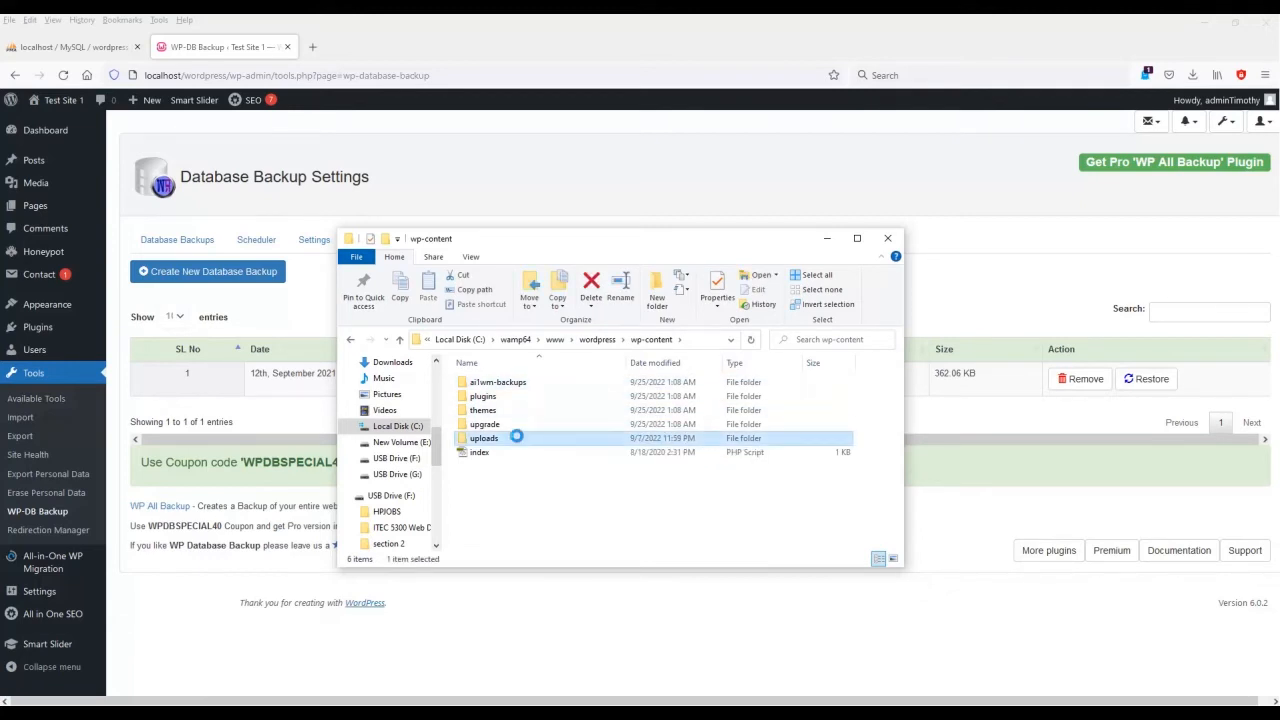
double_click(508, 424)
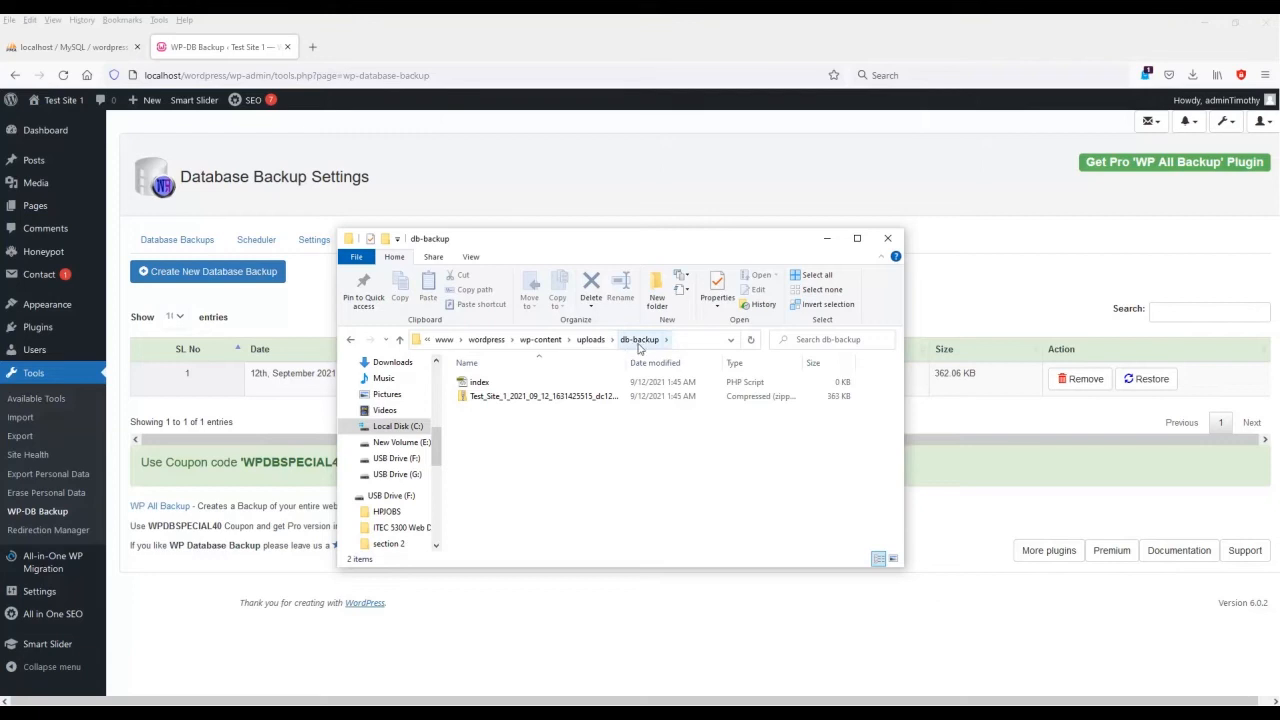
left_click(556, 400)
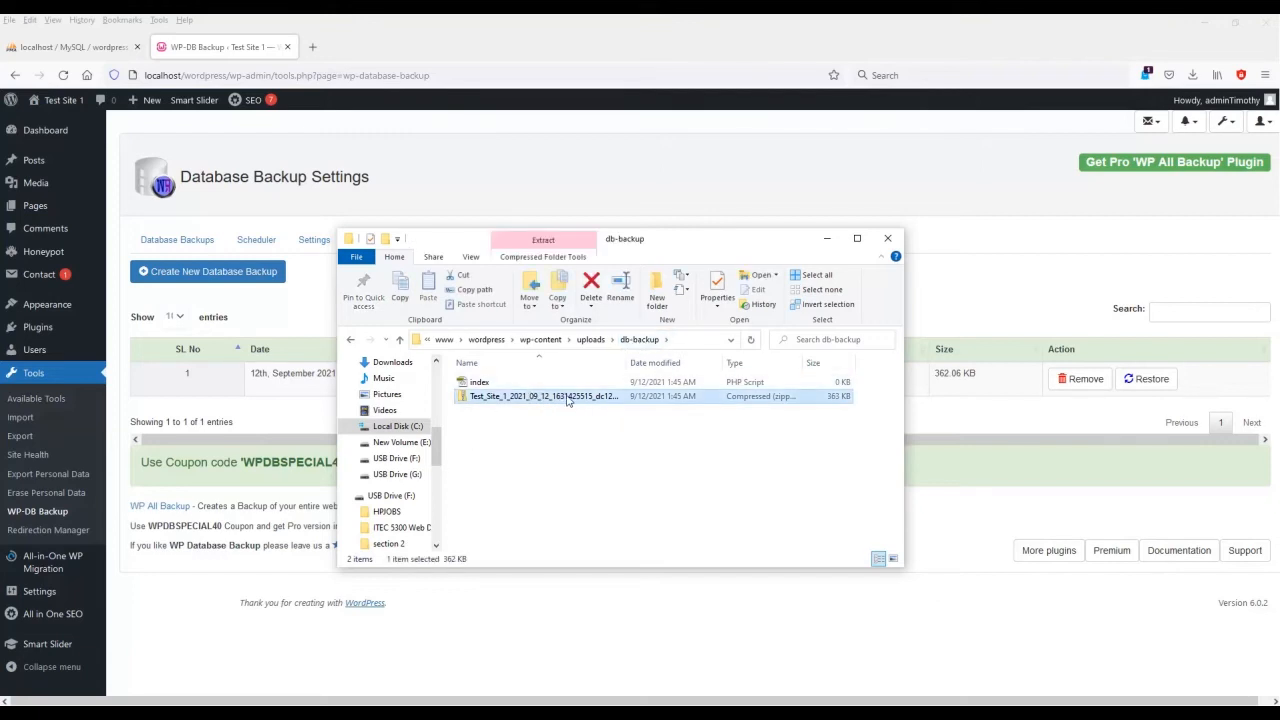
double_click(537, 398)
left_click(586, 383)
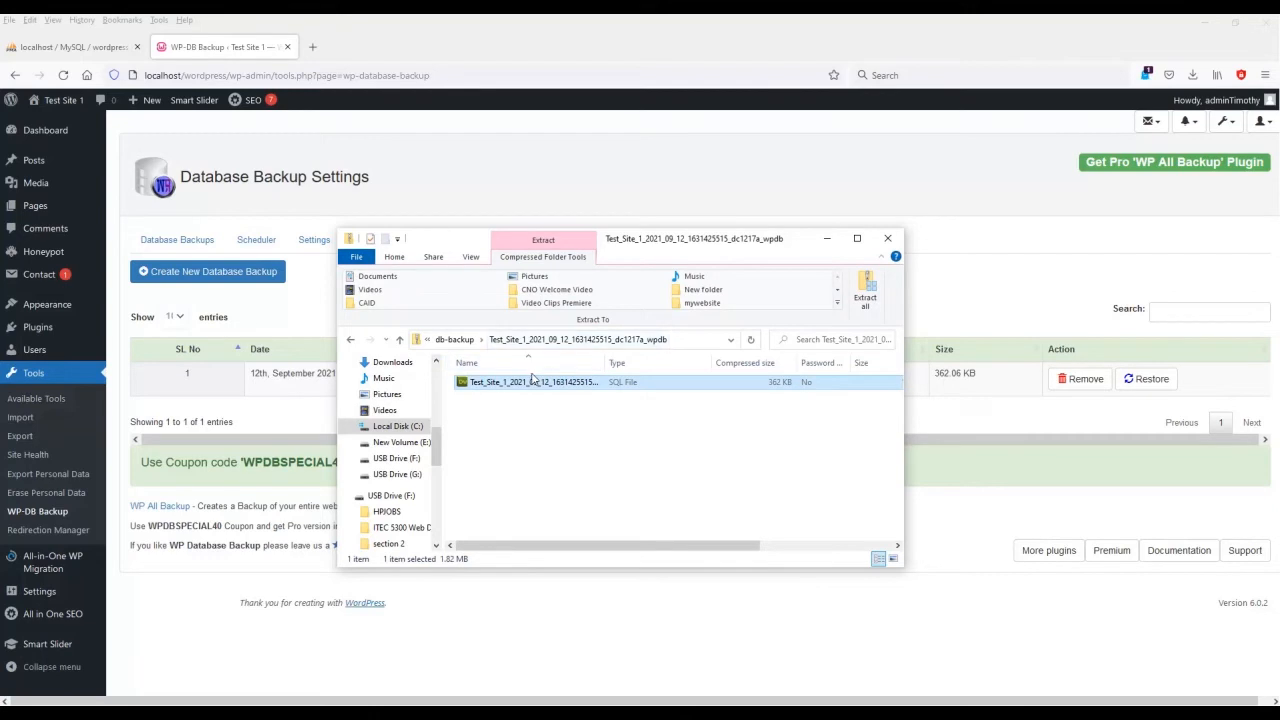
key("BackSpace")
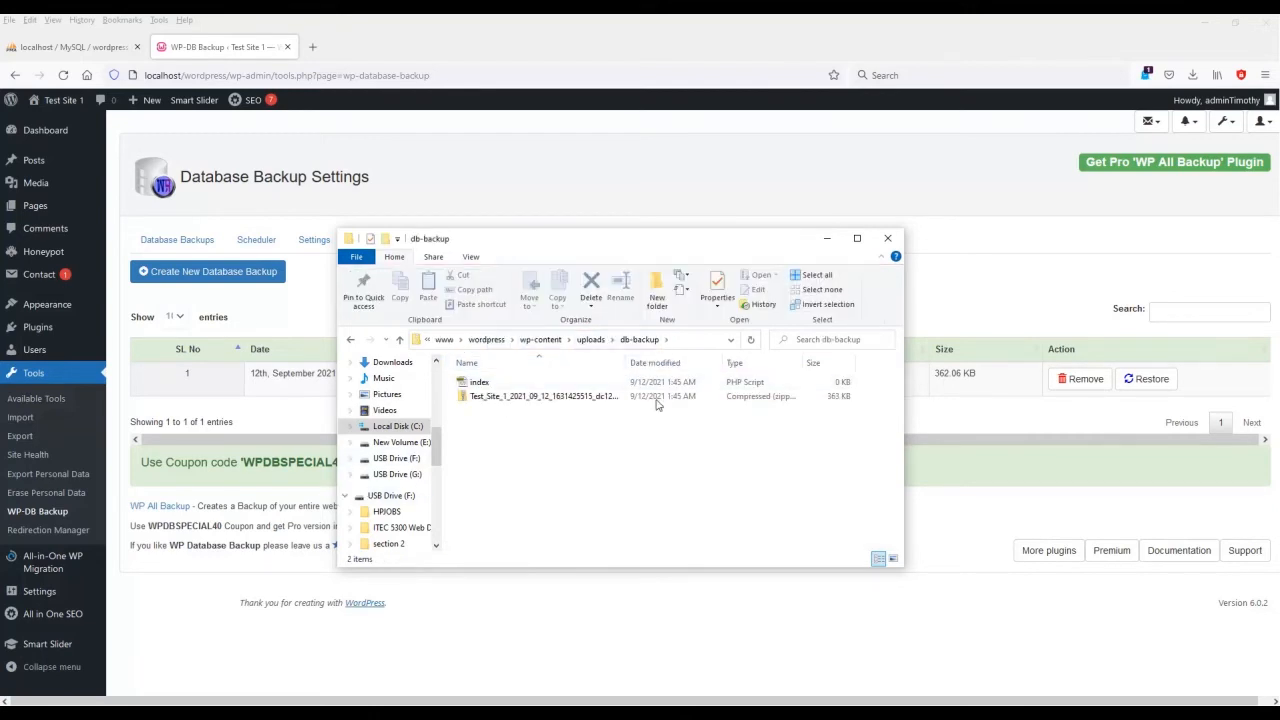
- Switch to phpMyAdmin and drop all tables of the wordpress database with foreign key checks enabled
left_click(100, 47)
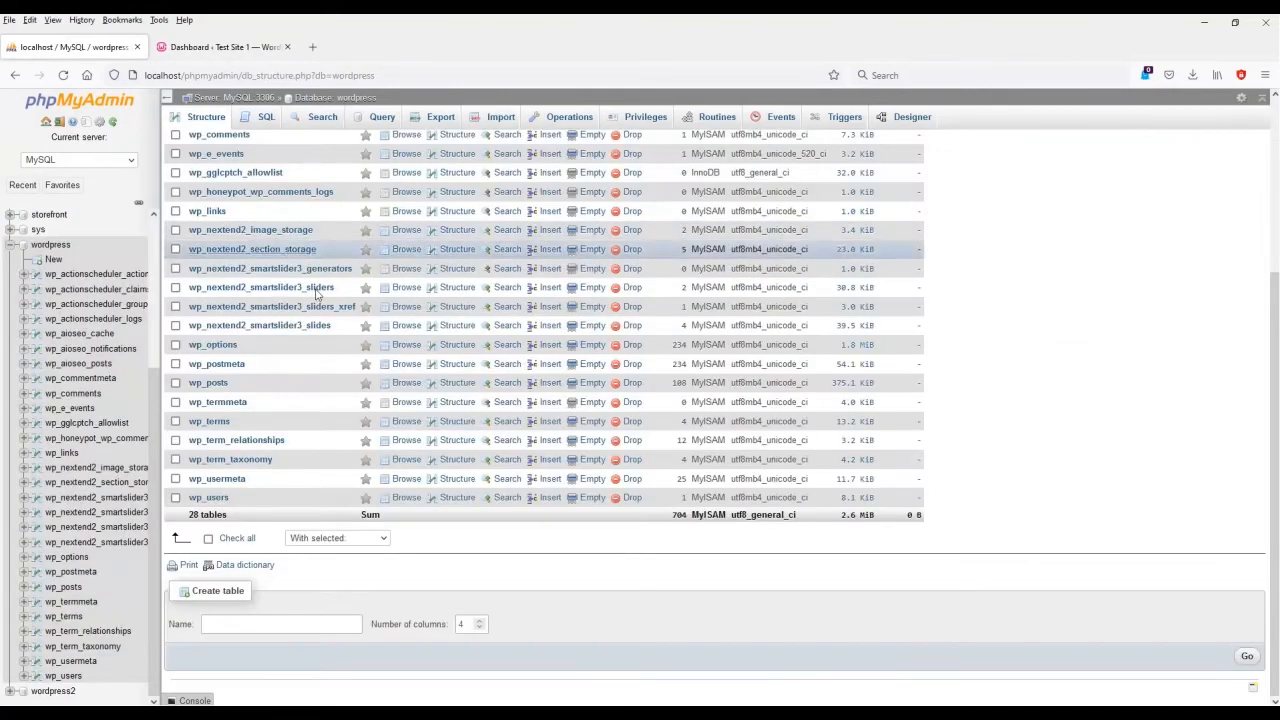
scroll(360, 558, "up", 3)
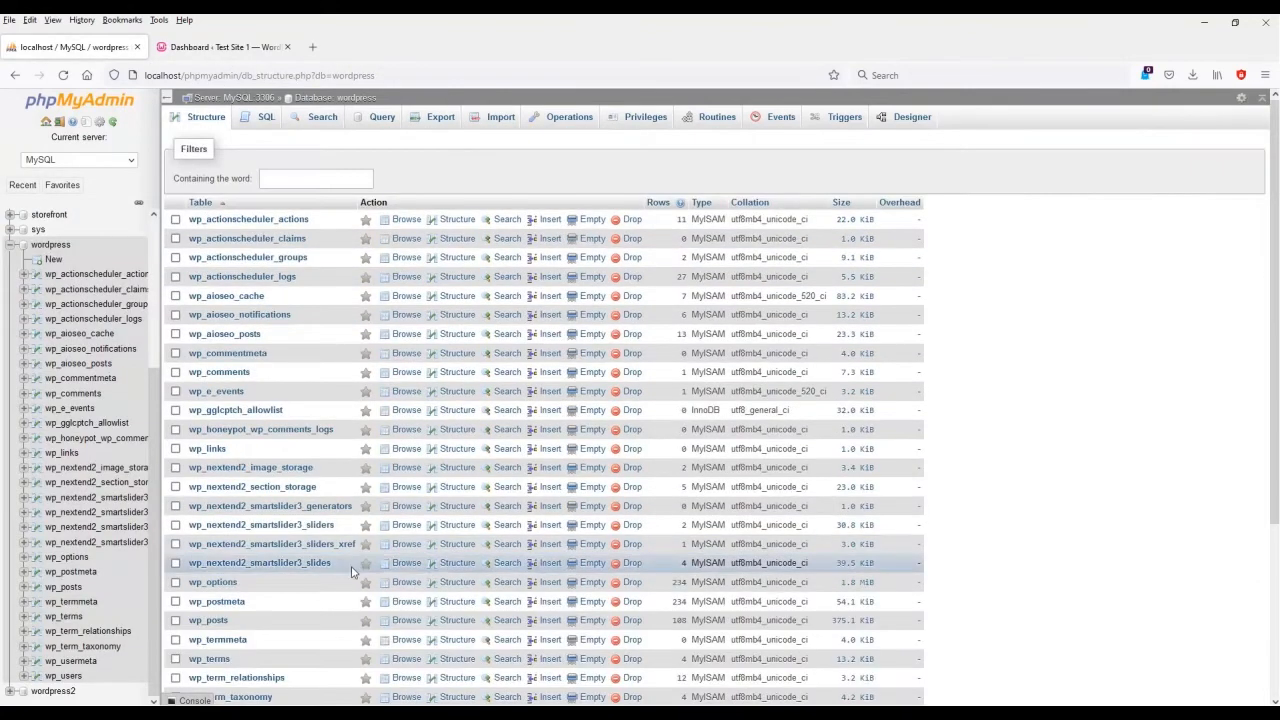
scroll(310, 446, "down", 3)
left_click(235, 538)
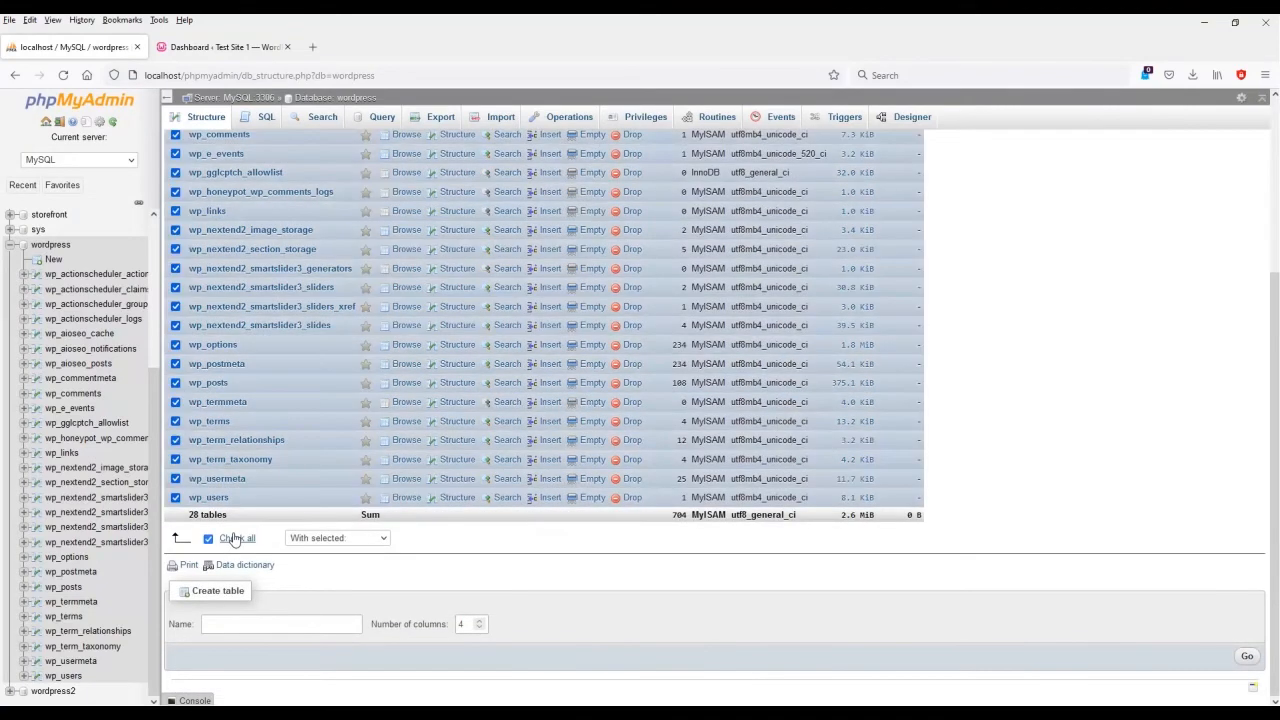
left_click(337, 538)
left_click(312, 360)
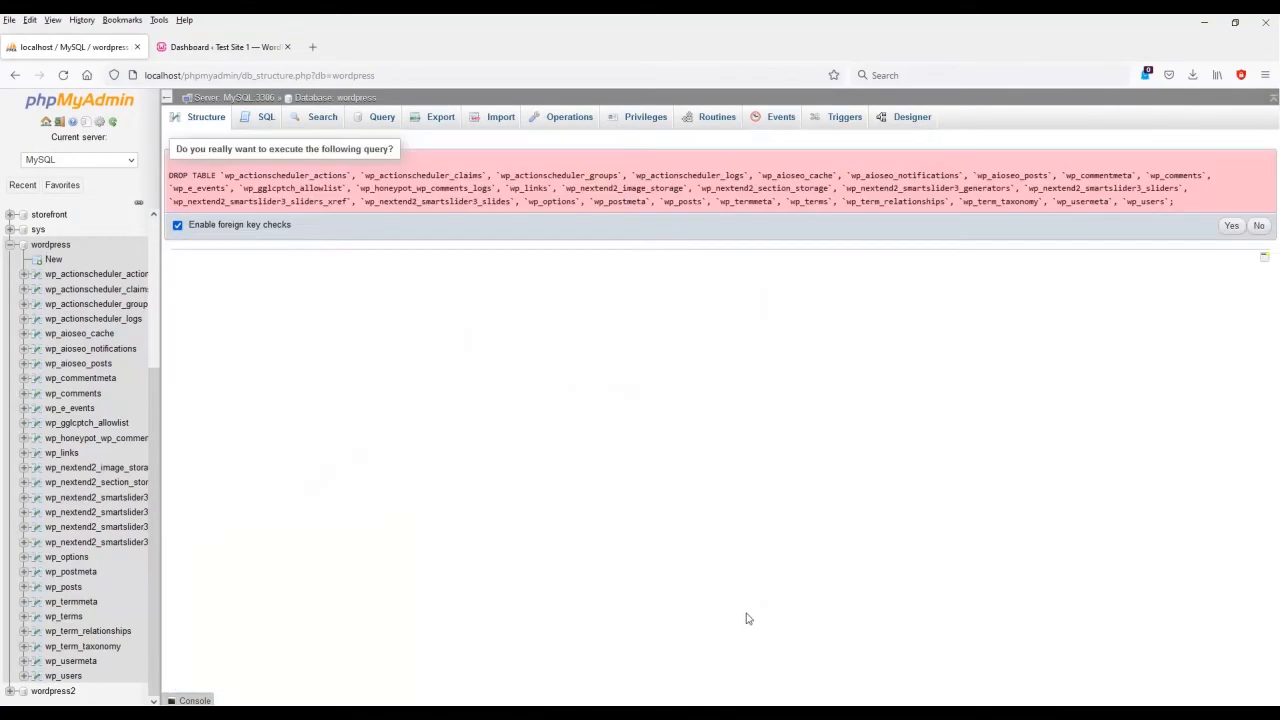
left_click(1230, 226)
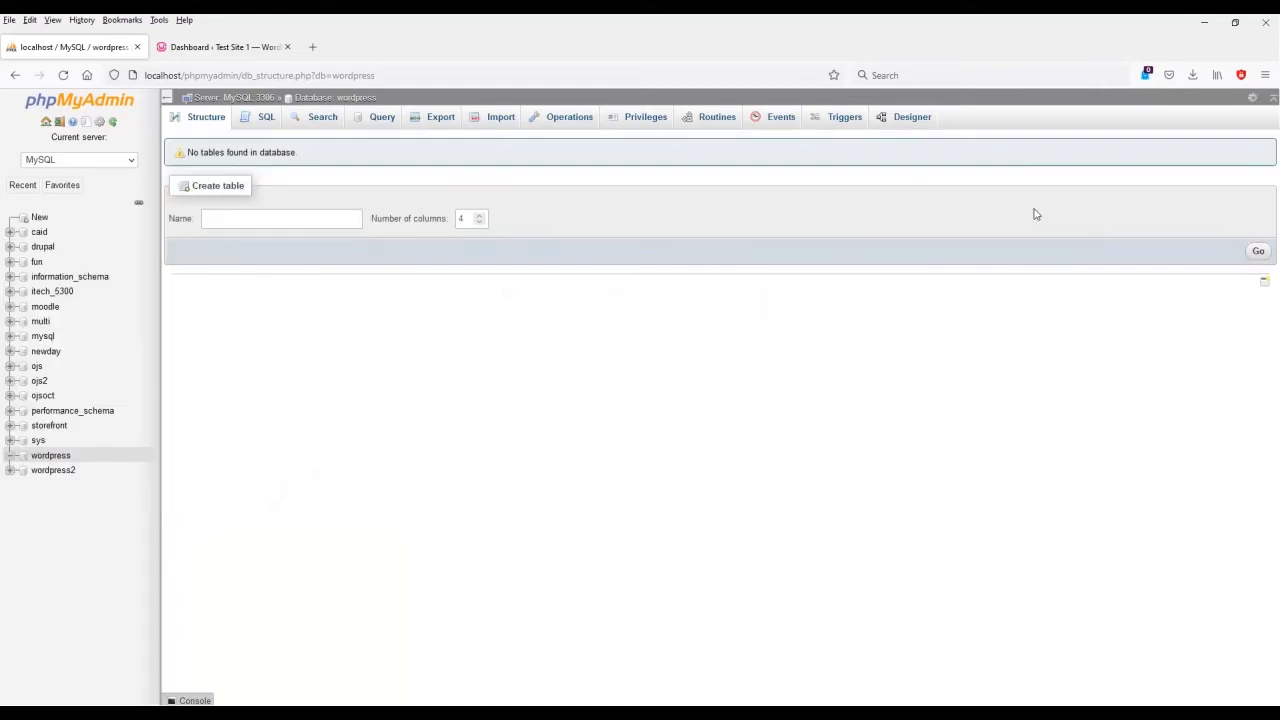
- Open the wordpress database's import page, and copy the SQL file from the zipped Test_Site_1 backup into the db-backup folder
left_click(503, 122)
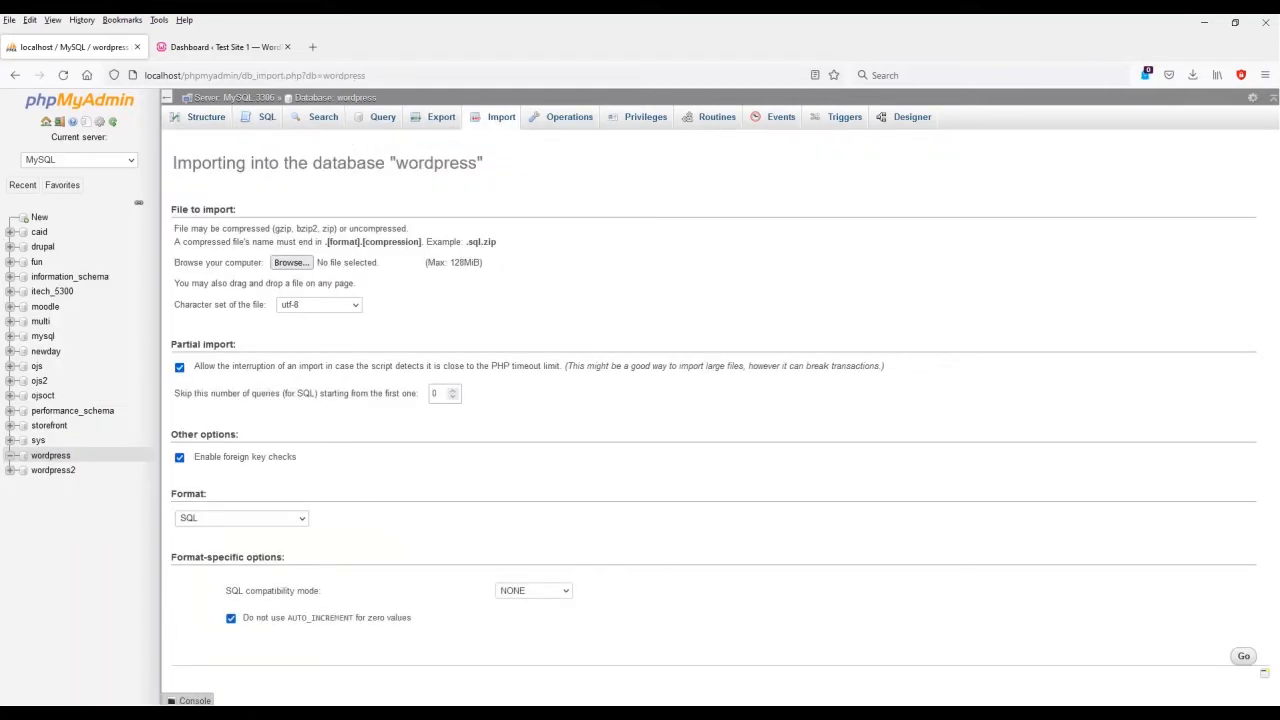
left_click(291, 262)
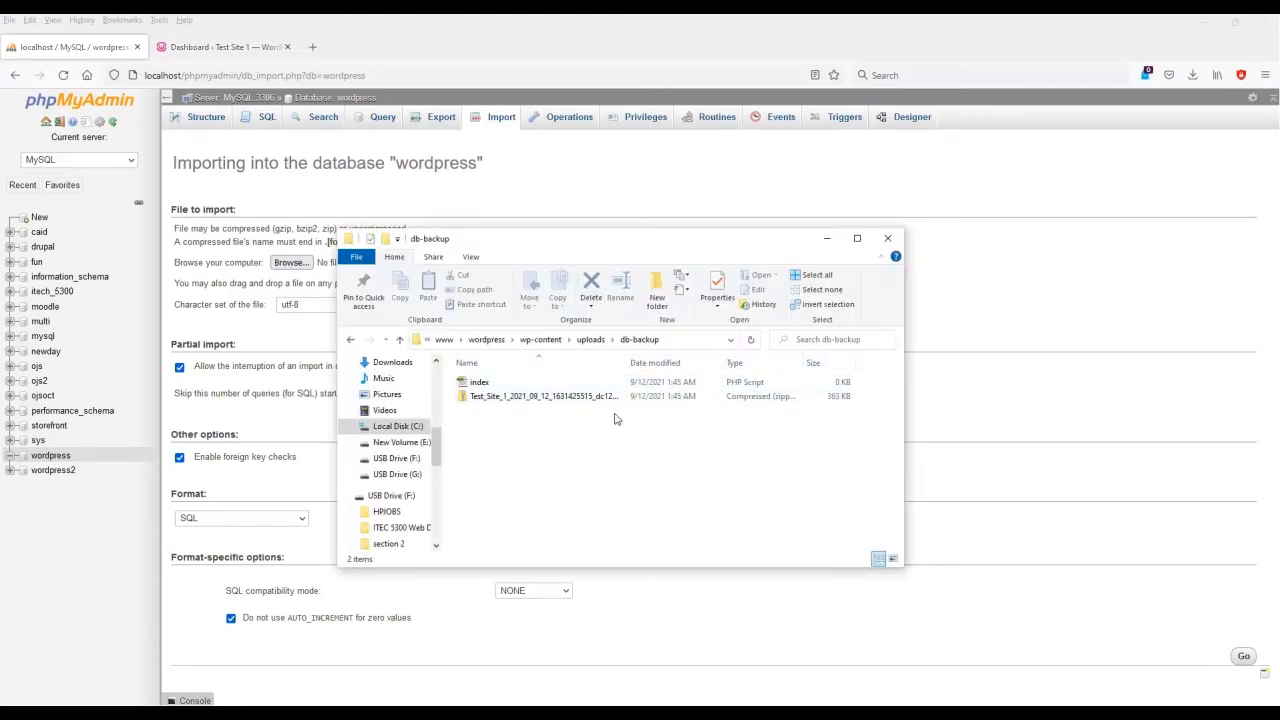
double_click(555, 396)
left_click(548, 386)
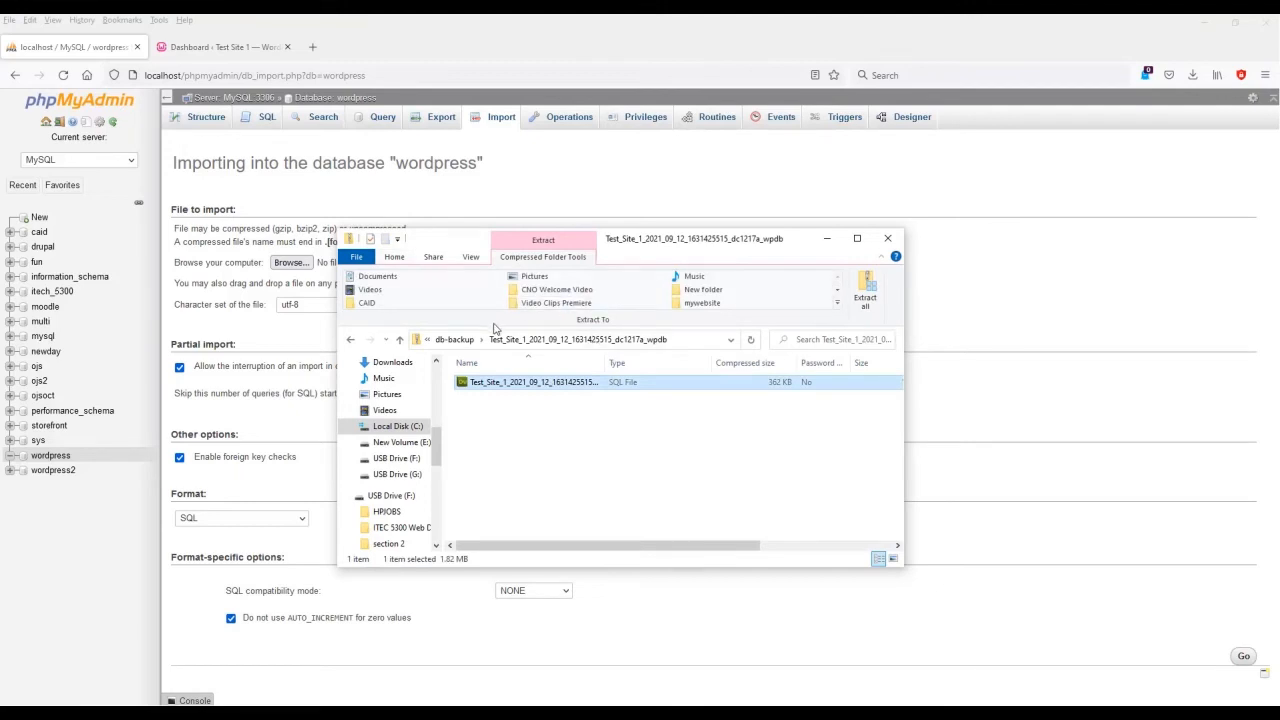
left_click(455, 340)
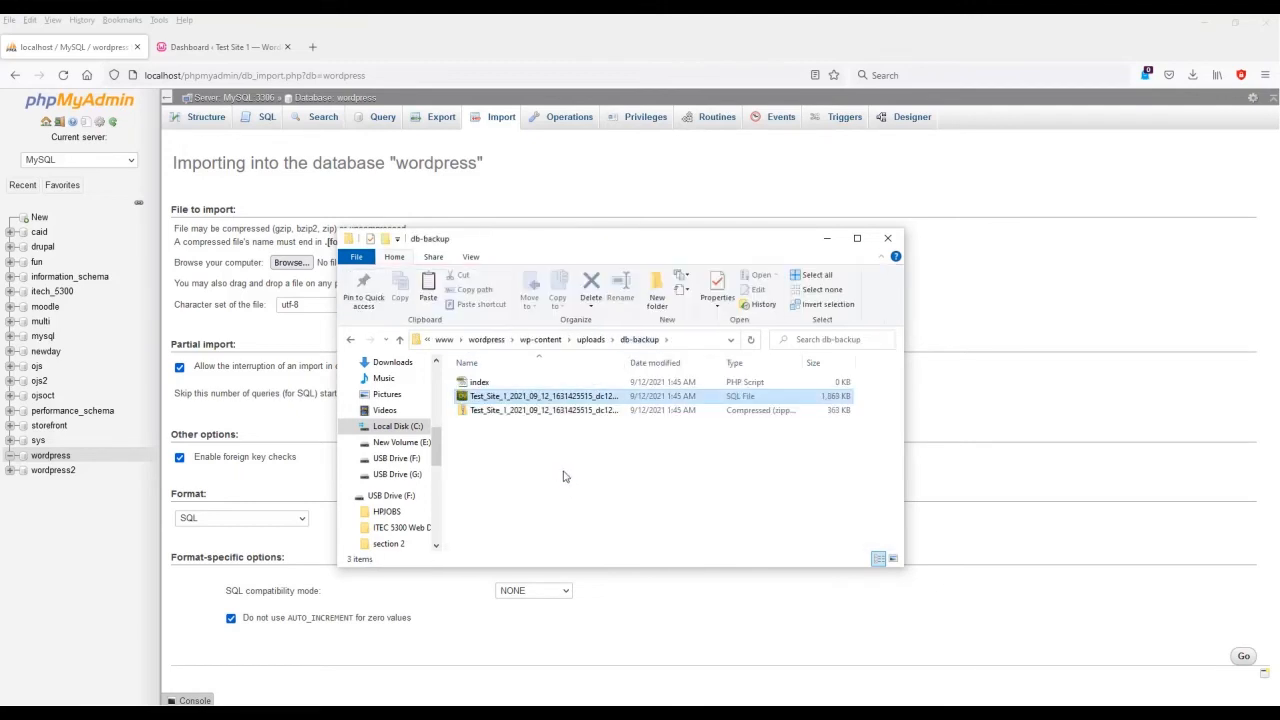
- Rename the extracted Test_Site_1 SQL file in the db-backup folder as wordpress
left_click(573, 397)
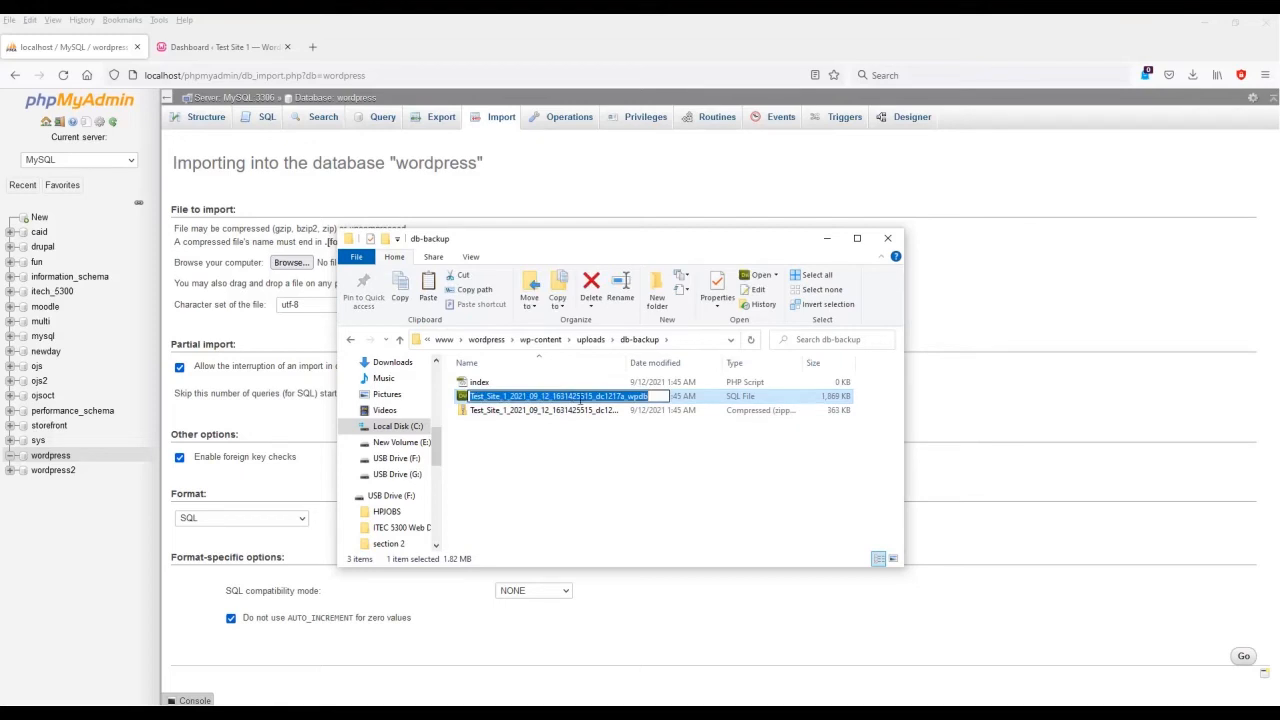
type("wordpress")
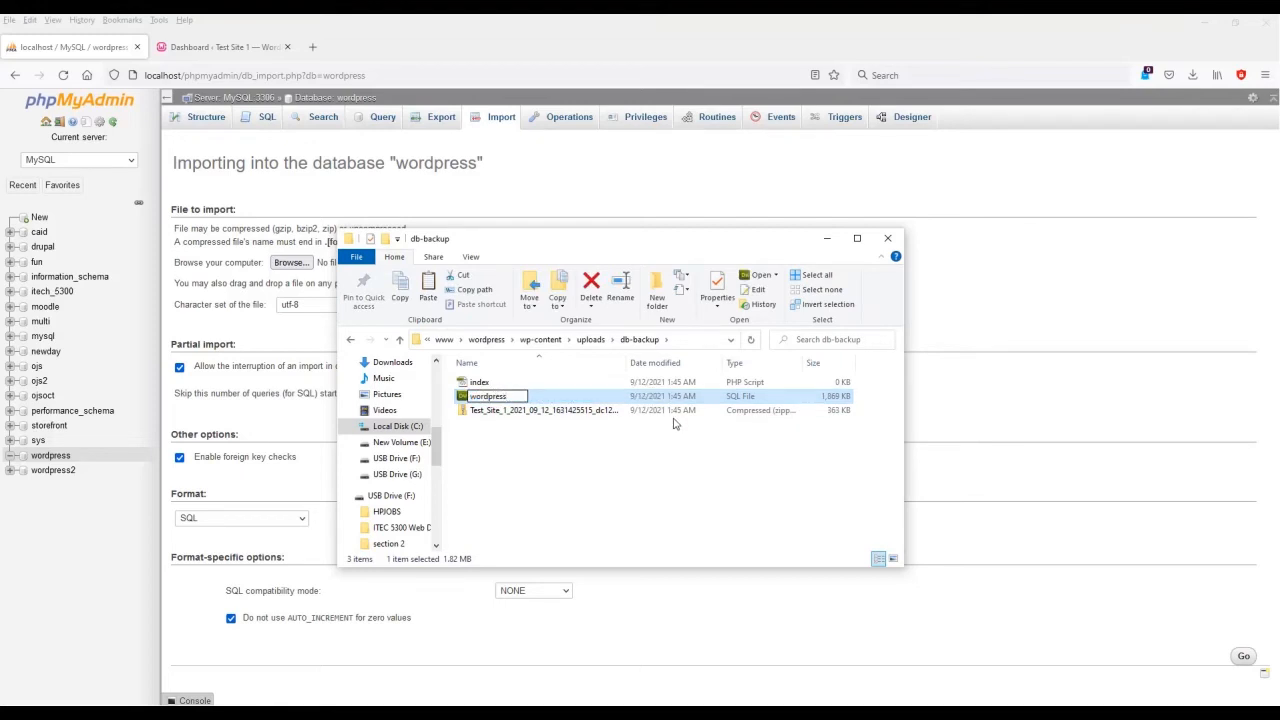
left_click(673, 424)
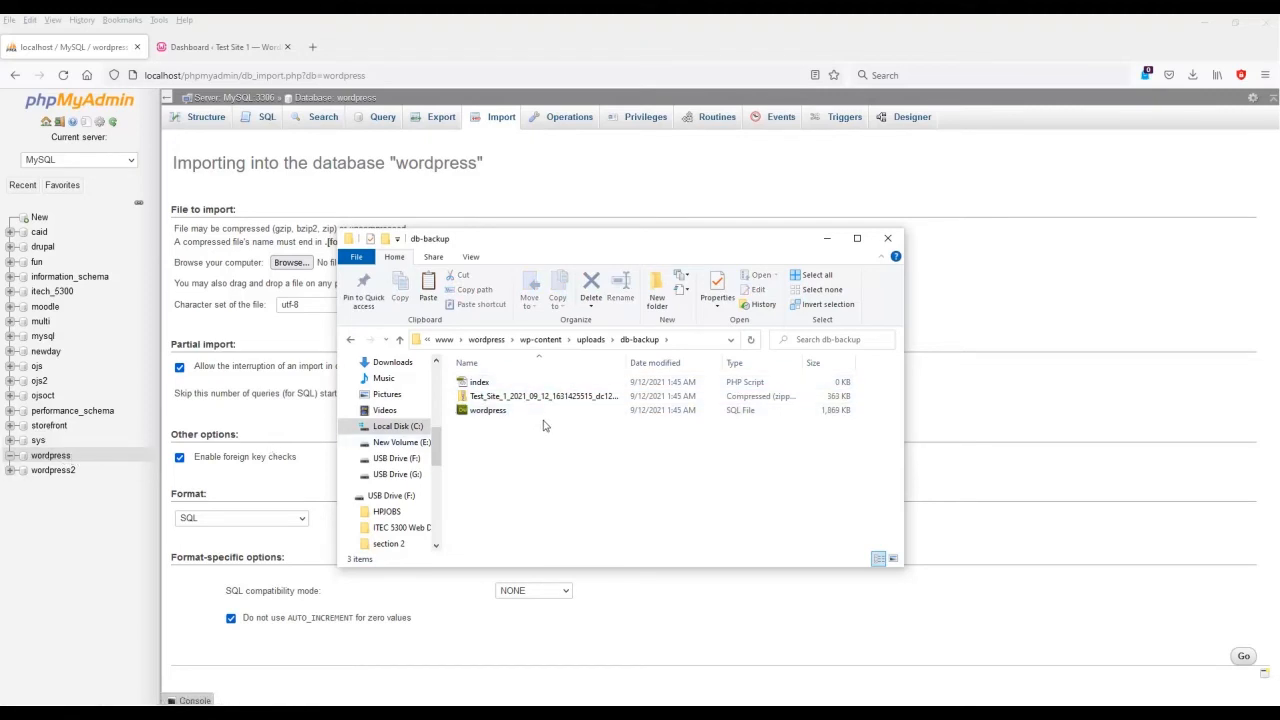
- Switch to phpMyAdmin, check the wordpress database's structure, and reopen its import page
left_click(600, 155)
left_click(208, 118)
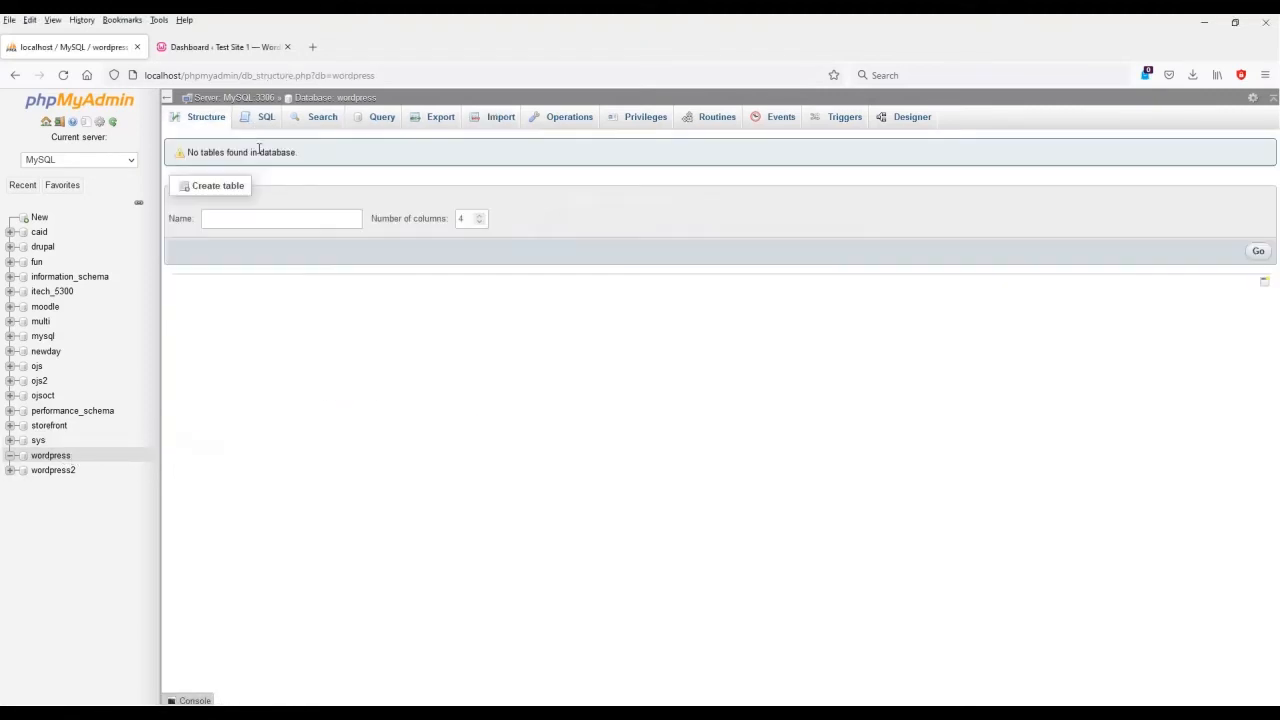
left_click(490, 117)
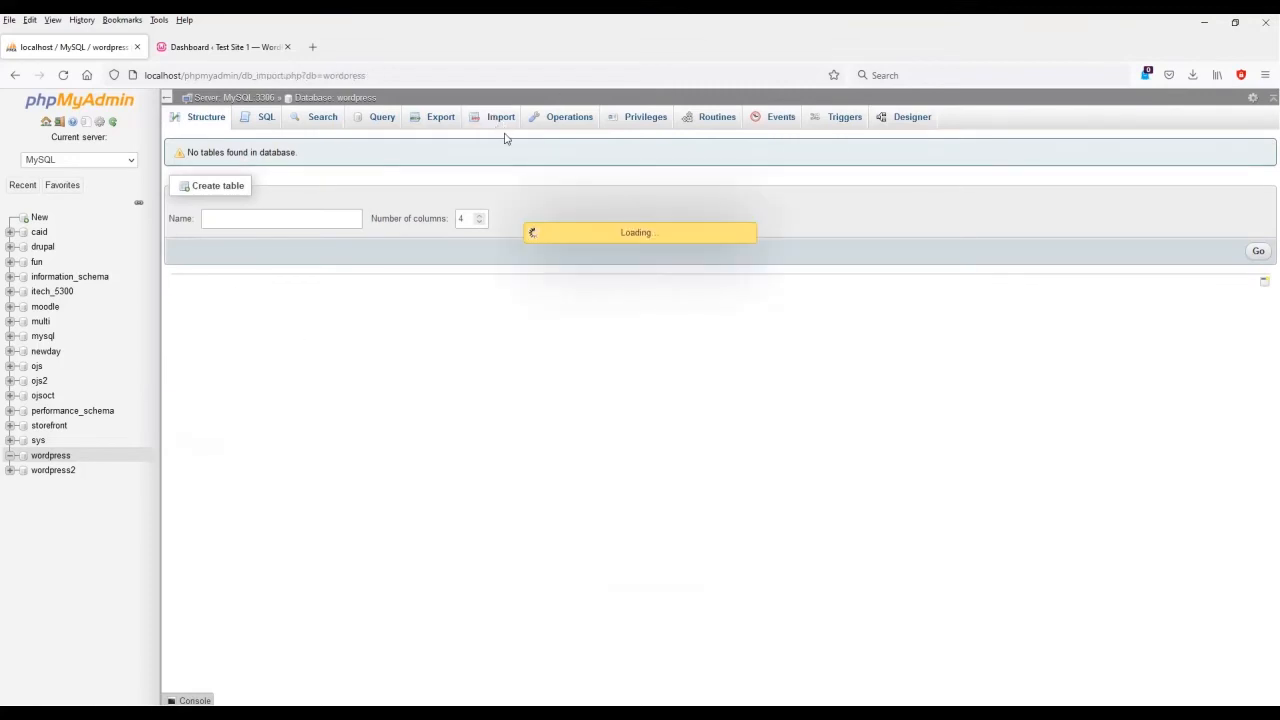
- Choose the wordpress SQL file from wordpress/wp-content/uploads/db-backup on Local Disk (C:) as the file to import
left_click(290, 264)
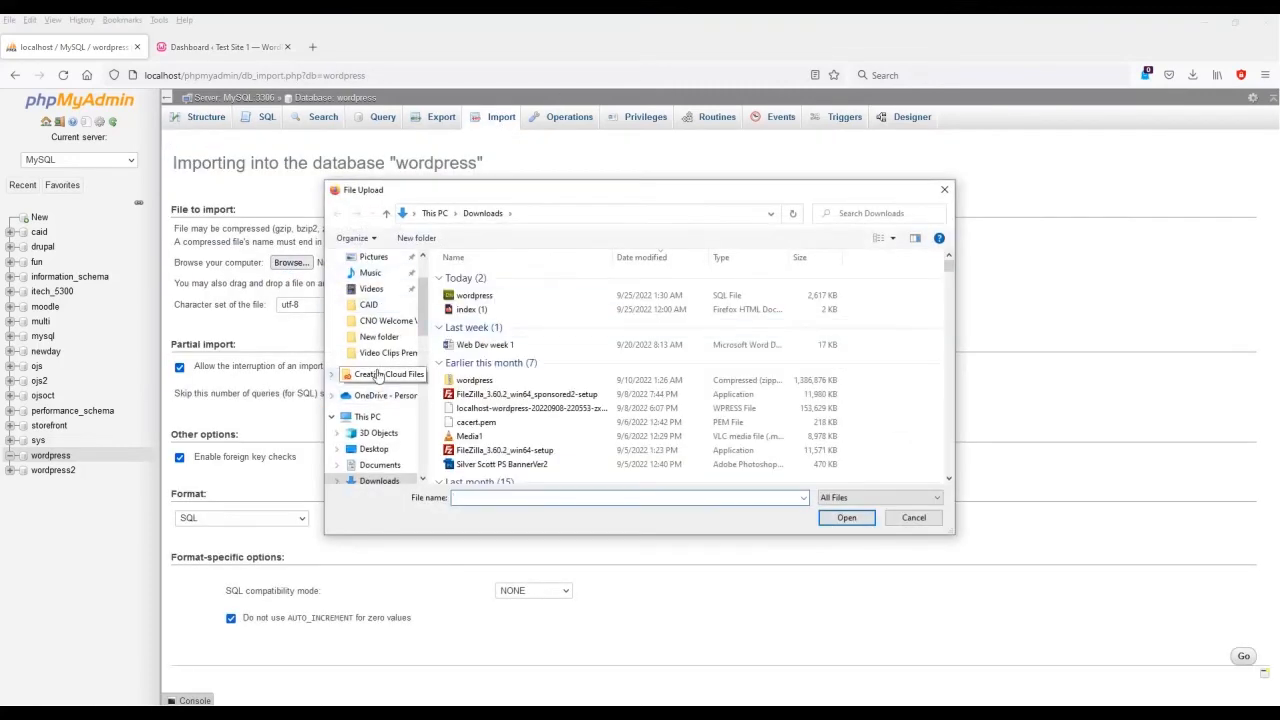
scroll(375, 400, "down", 3)
left_click(388, 481)
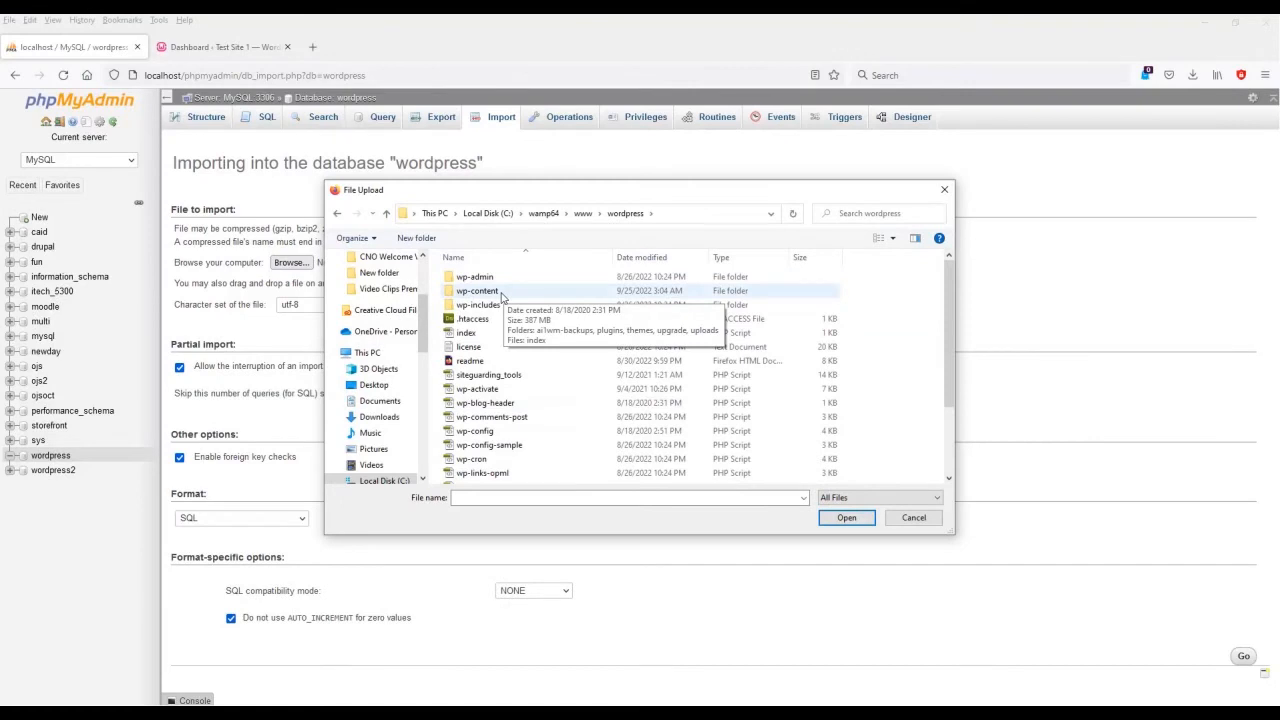
double_click(480, 291)
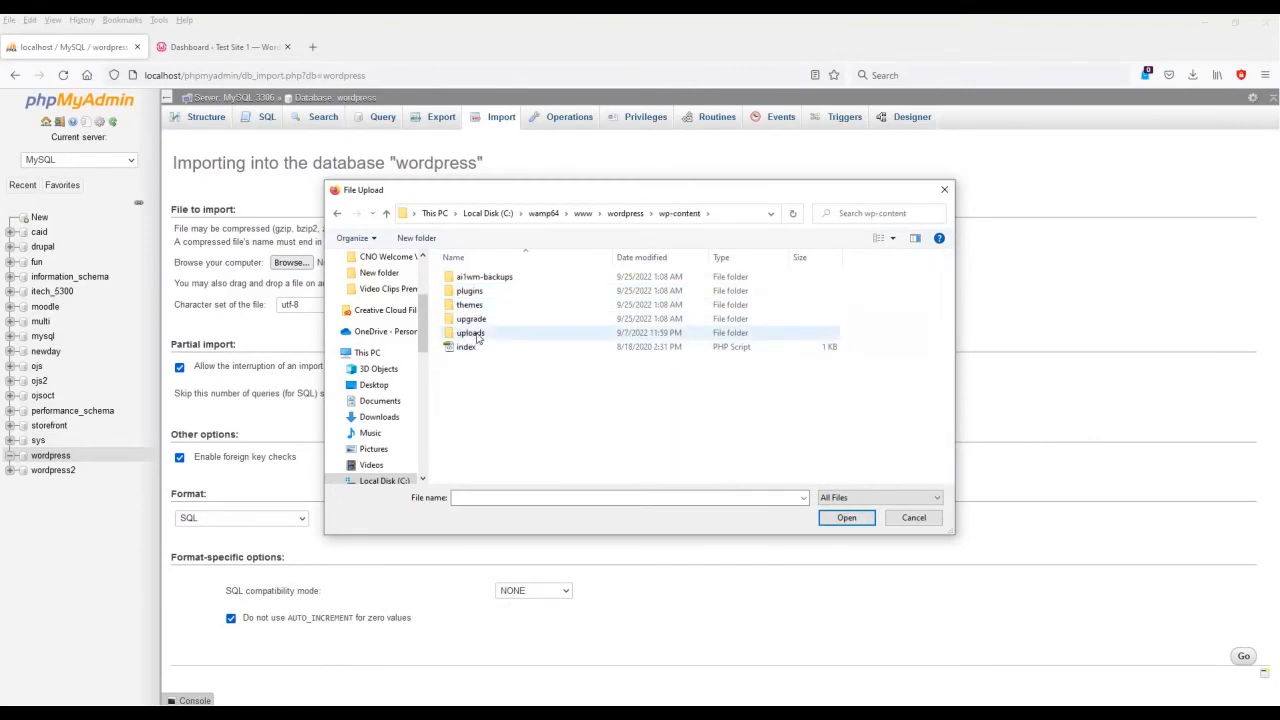
double_click(477, 334)
left_click(477, 320)
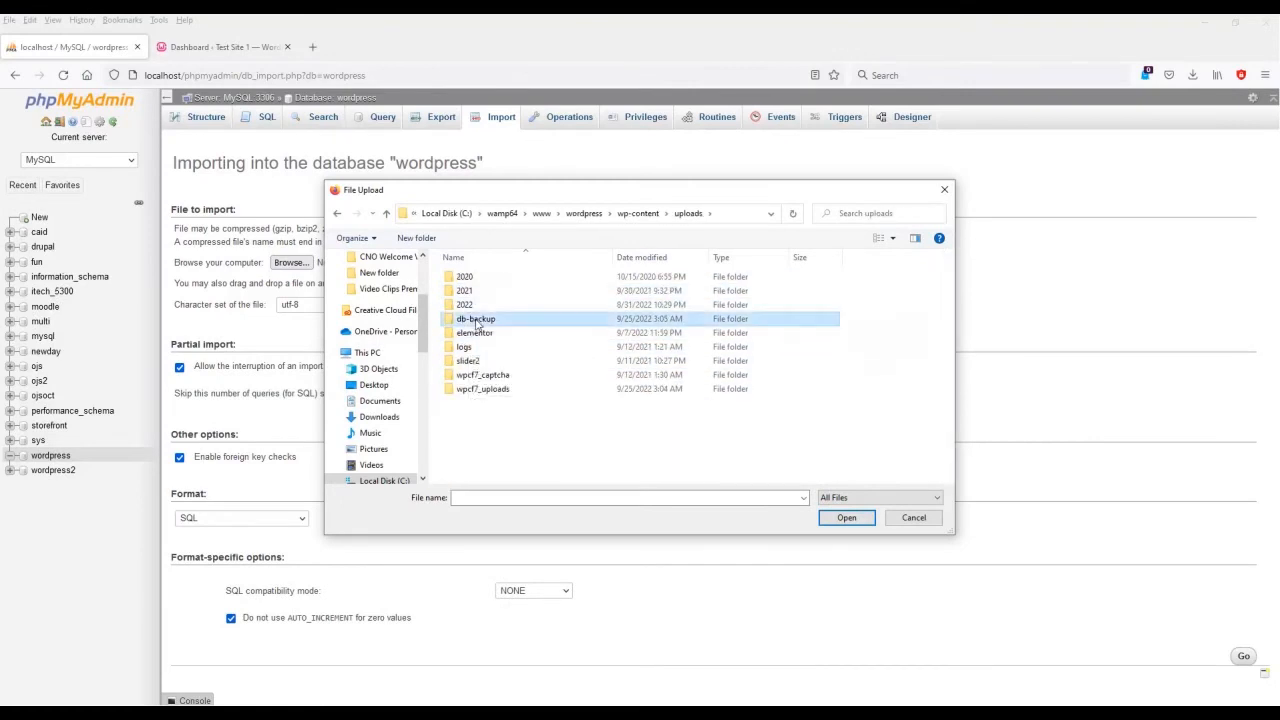
double_click(478, 320)
left_click(481, 306)
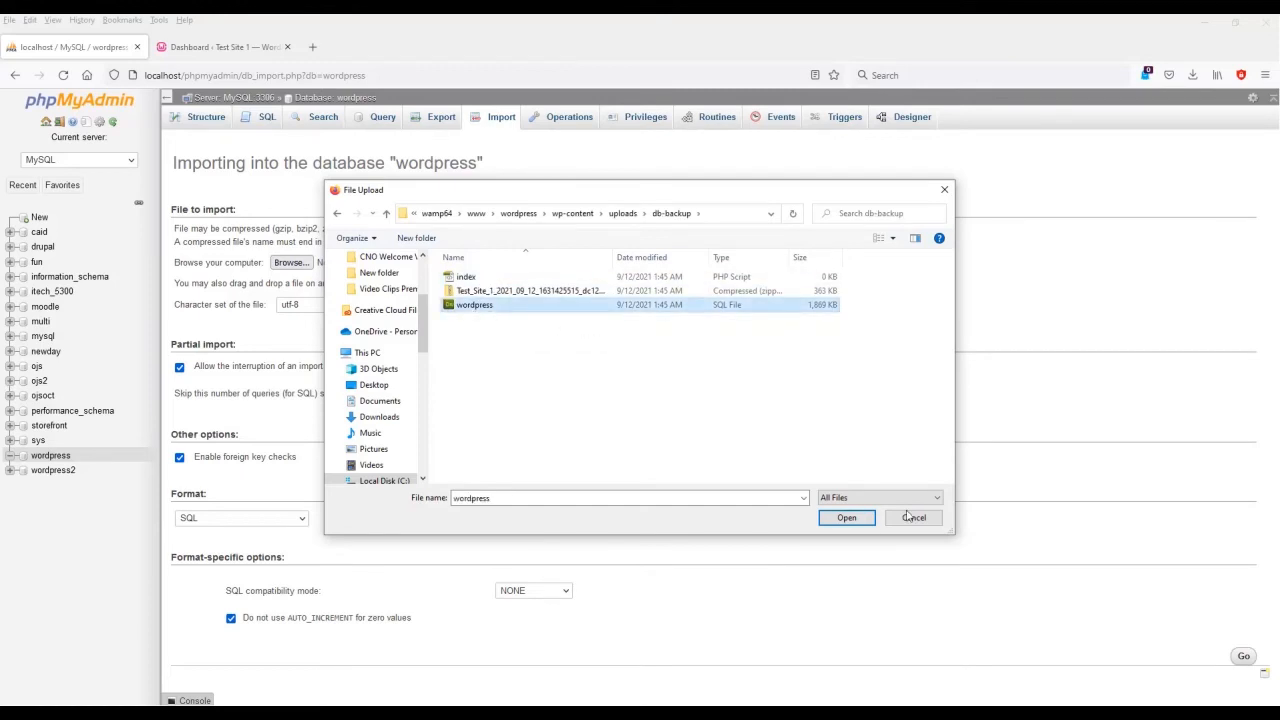
left_click(846, 517)
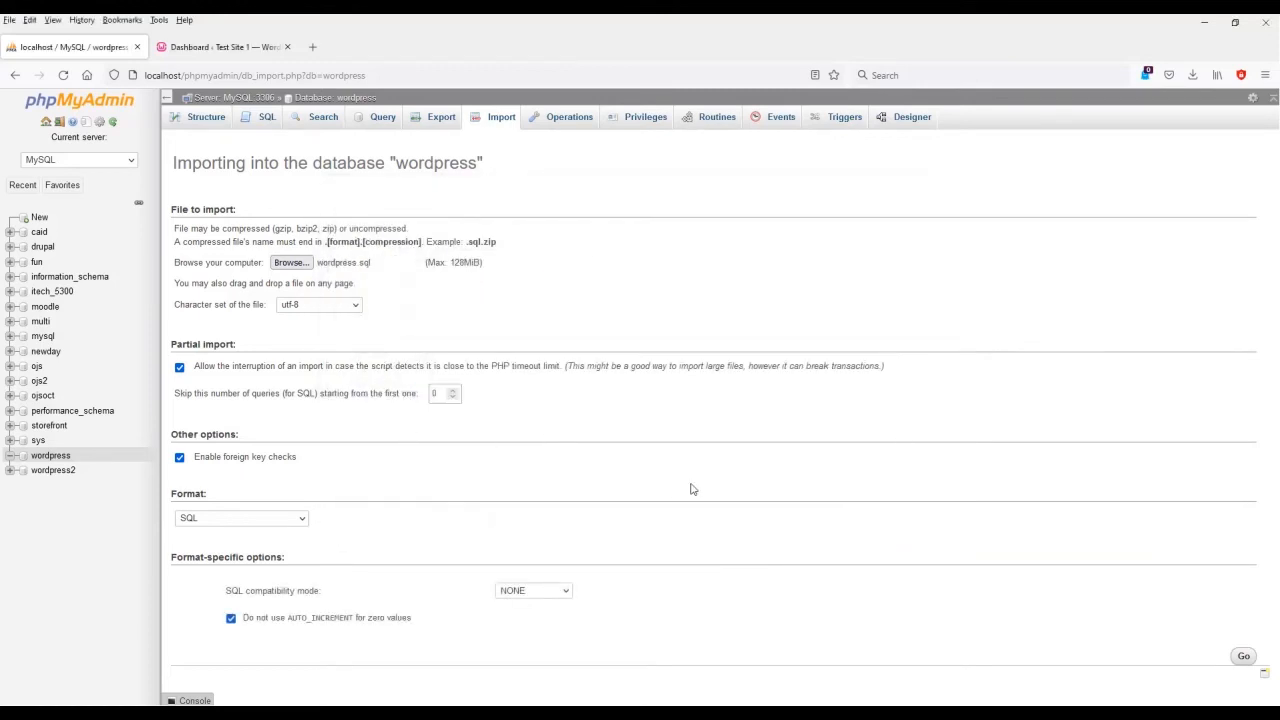
- Run the import into the wordpress database, and review its table list in the structure view
left_click(1244, 656)
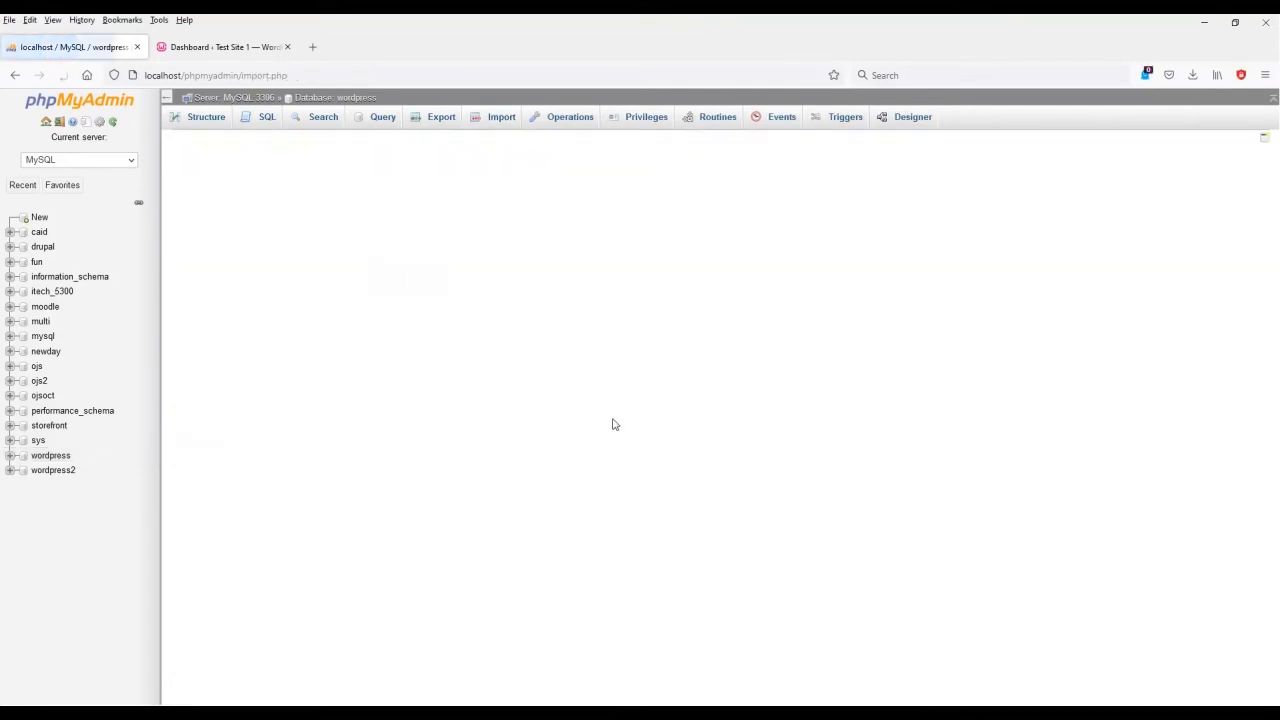
left_click(206, 118)
scroll(388, 566, "down", 5)
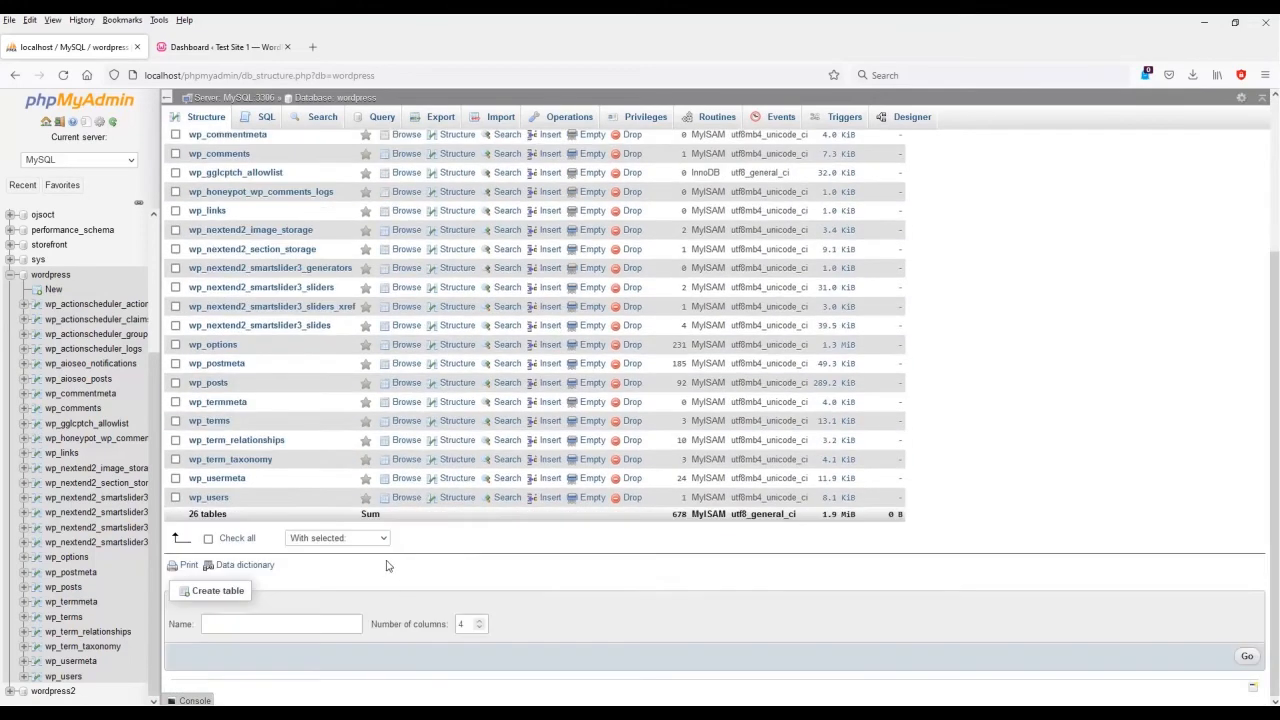
scroll(390, 568, "up", 5)
- Open the Test Site 1 home page from the WordPress dashboard, and examine its content from header to image slider
left_click(230, 47)
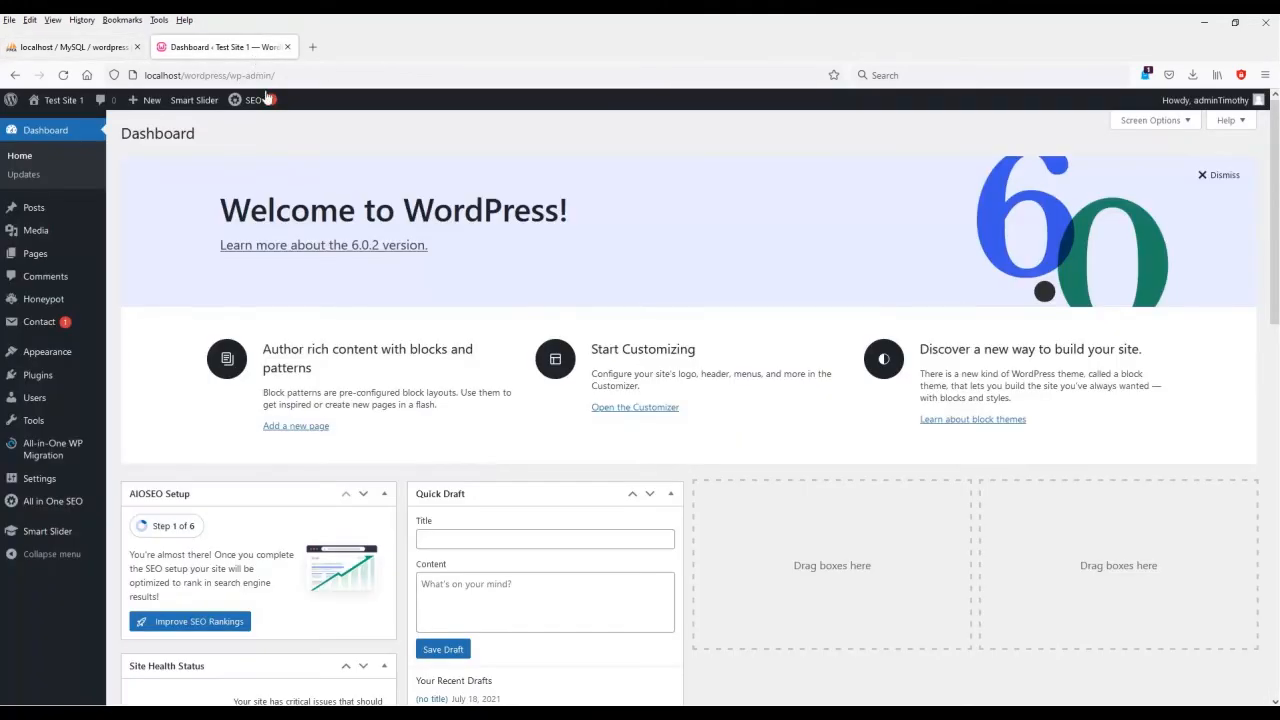
left_click(32, 104)
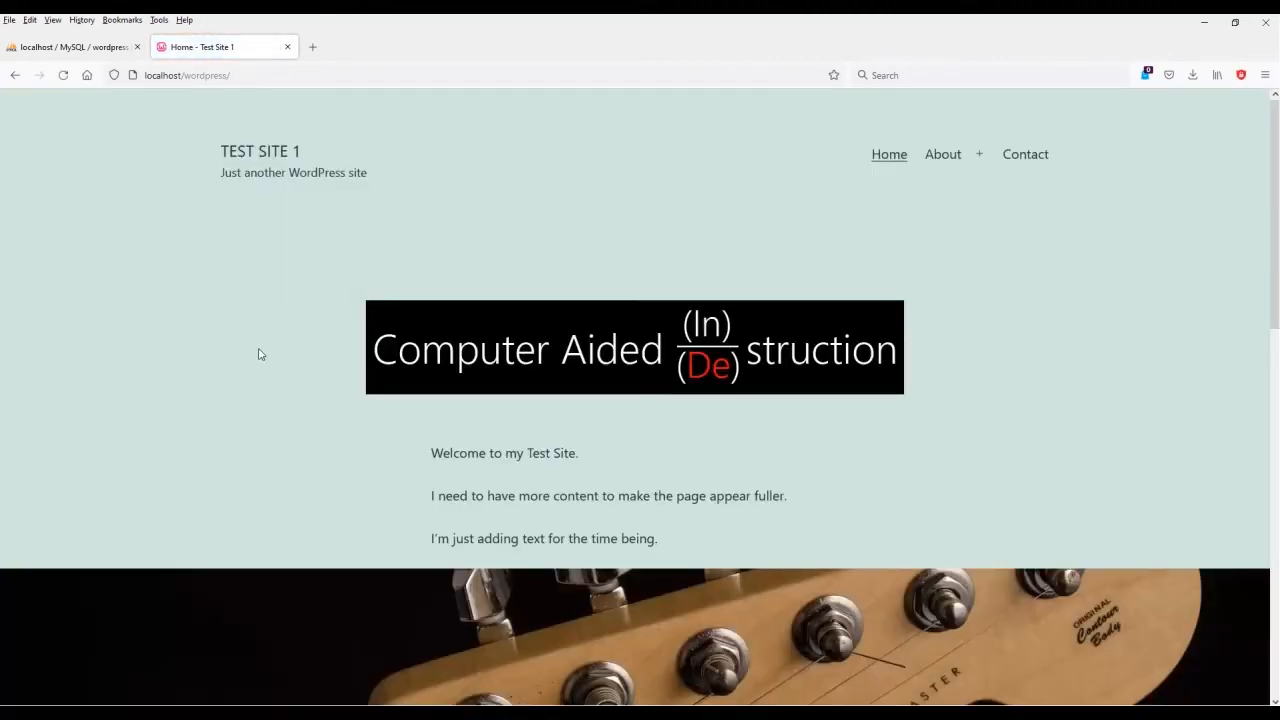
scroll(267, 330, "down", 10)
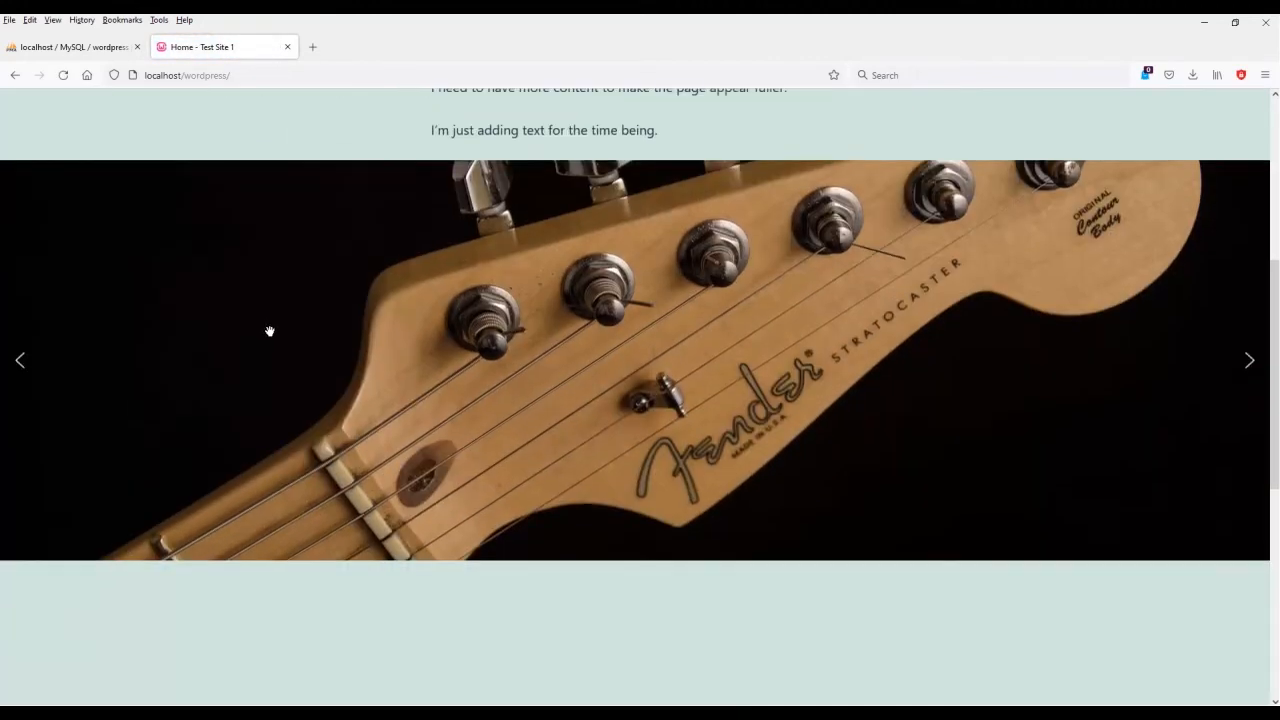
scroll(409, 447, "up", 10)
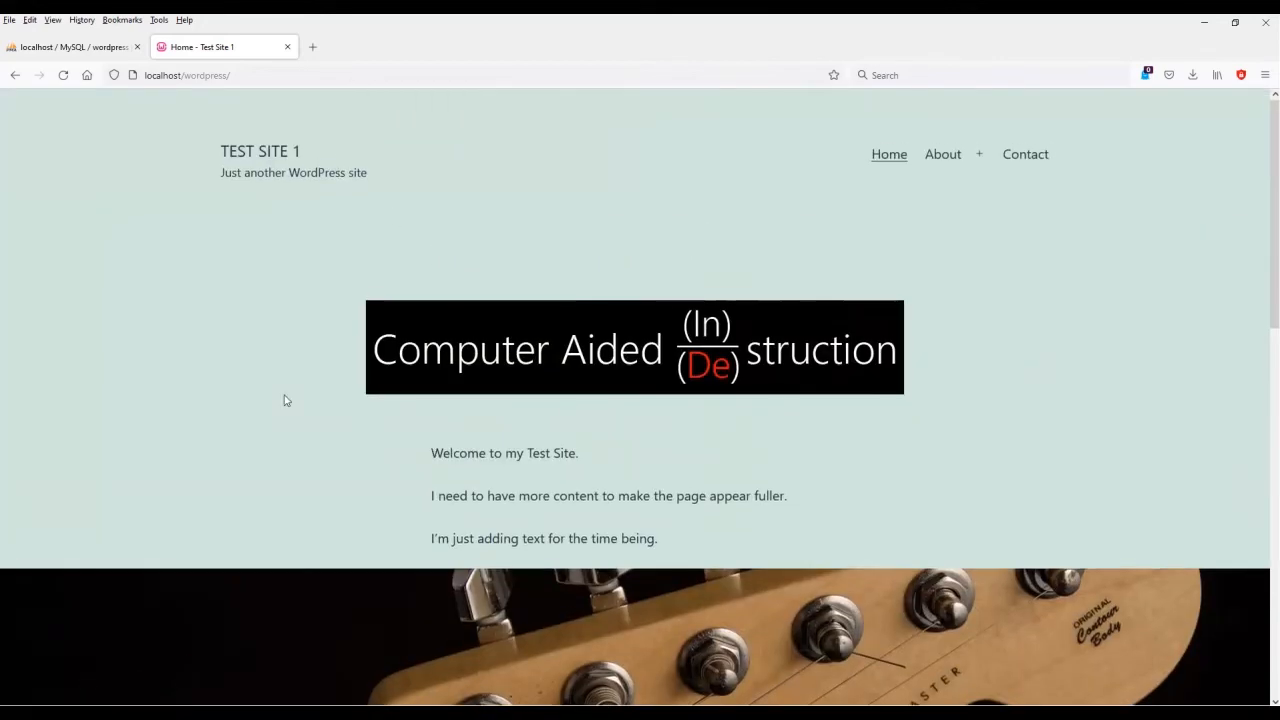
scroll(381, 416, "down", 2)
scroll(280, 353, "up", 2)
scroll(382, 480, "down", 4)
scroll(470, 484, "up", 3)
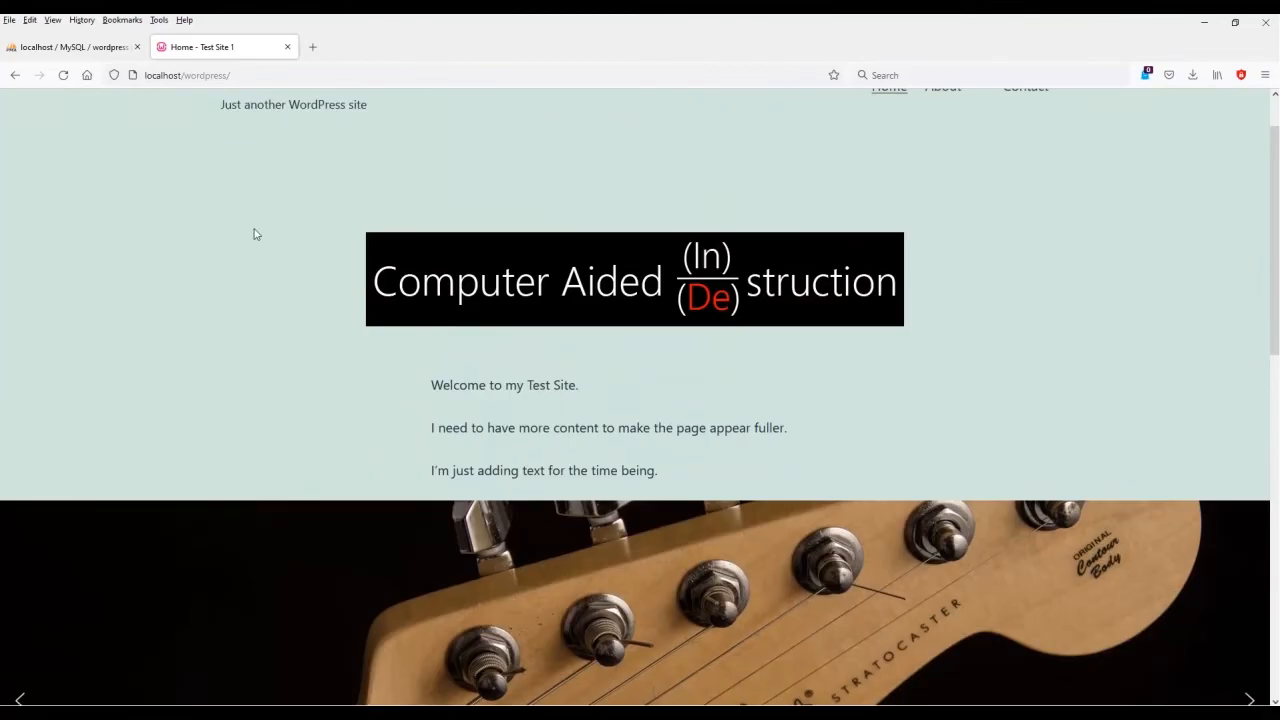
- Return to phpMyAdmin and drop all listed wordpress tables with foreign key checks enabled, glancing over the site's home page before confirming
key("ctrl+Tab")
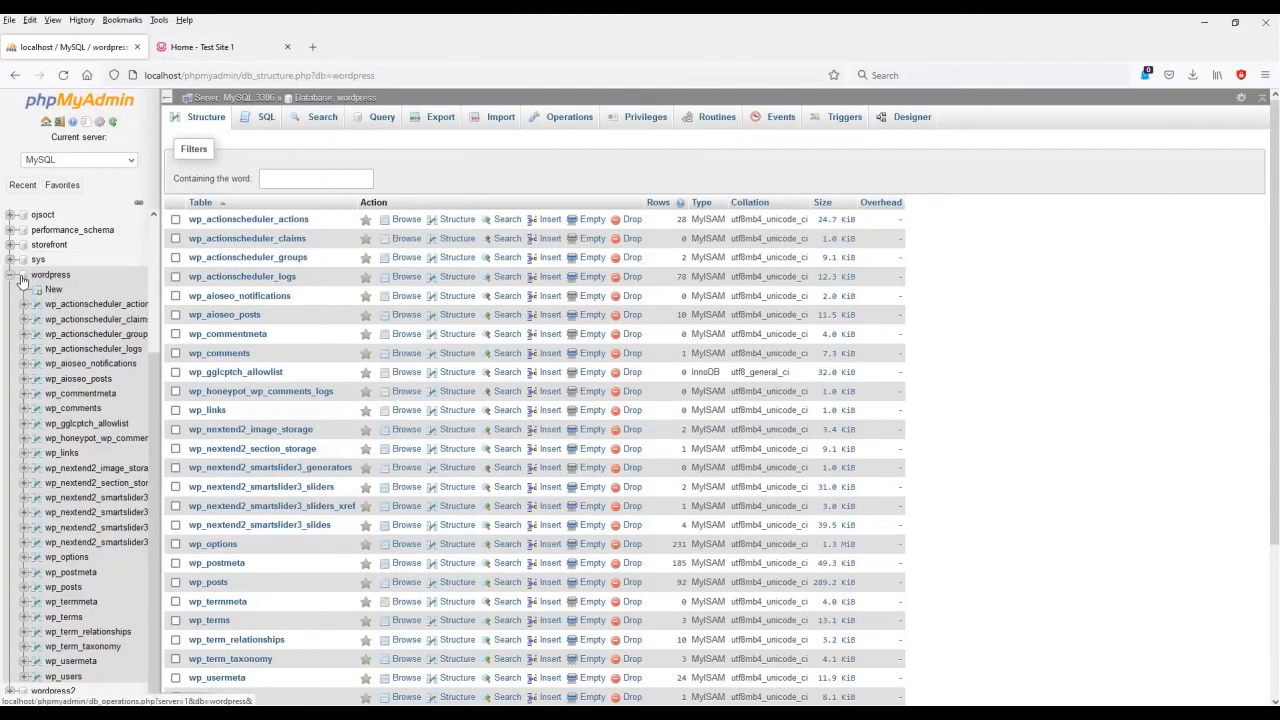
scroll(230, 470, "down", 4)
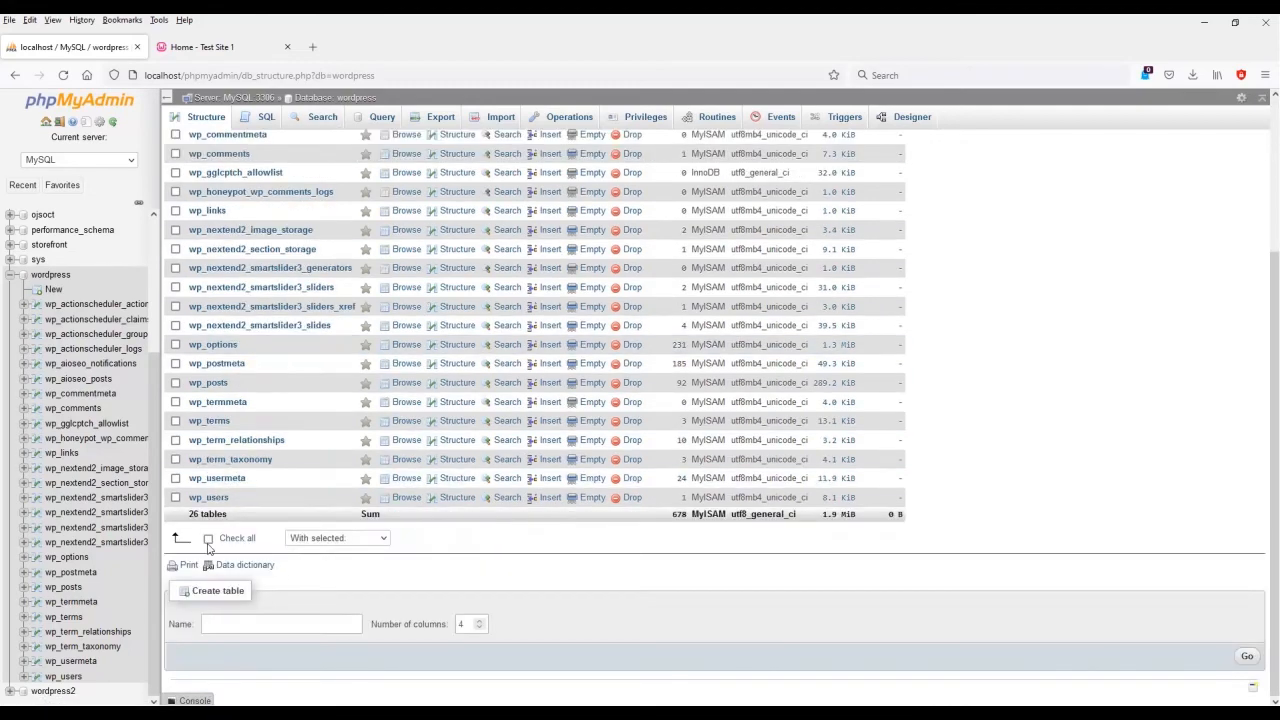
left_click(208, 540)
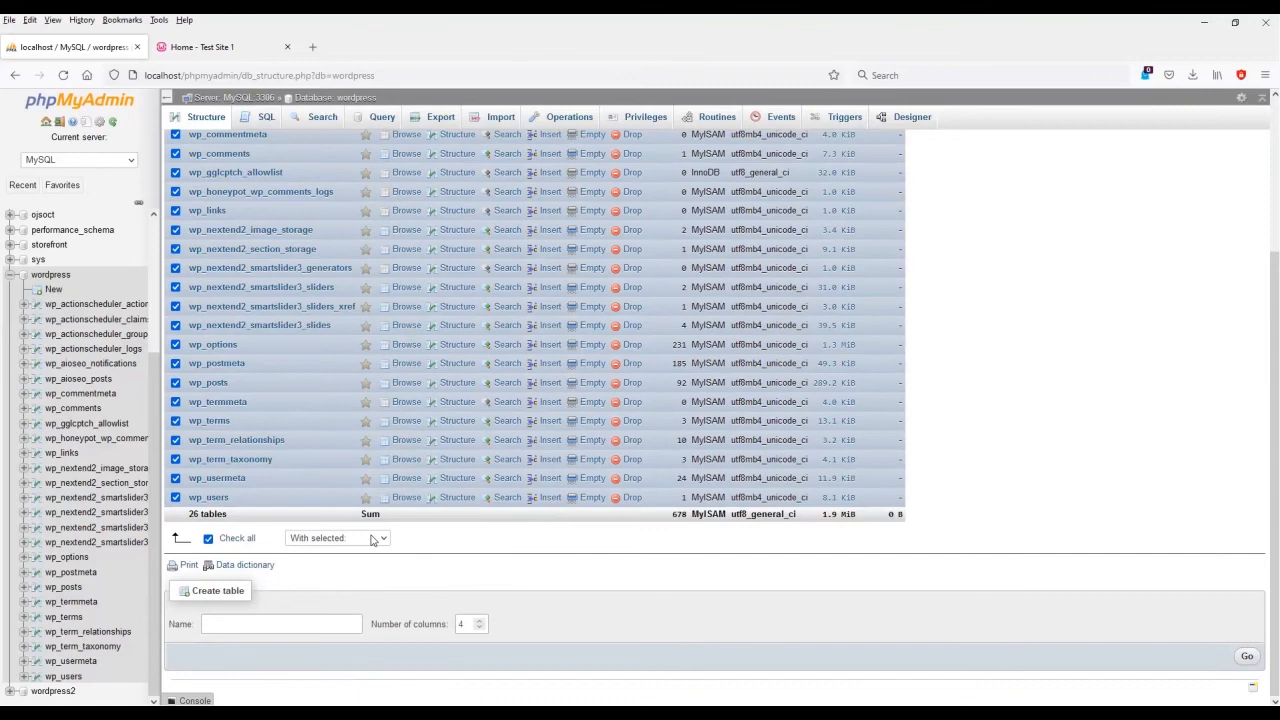
left_click(371, 540)
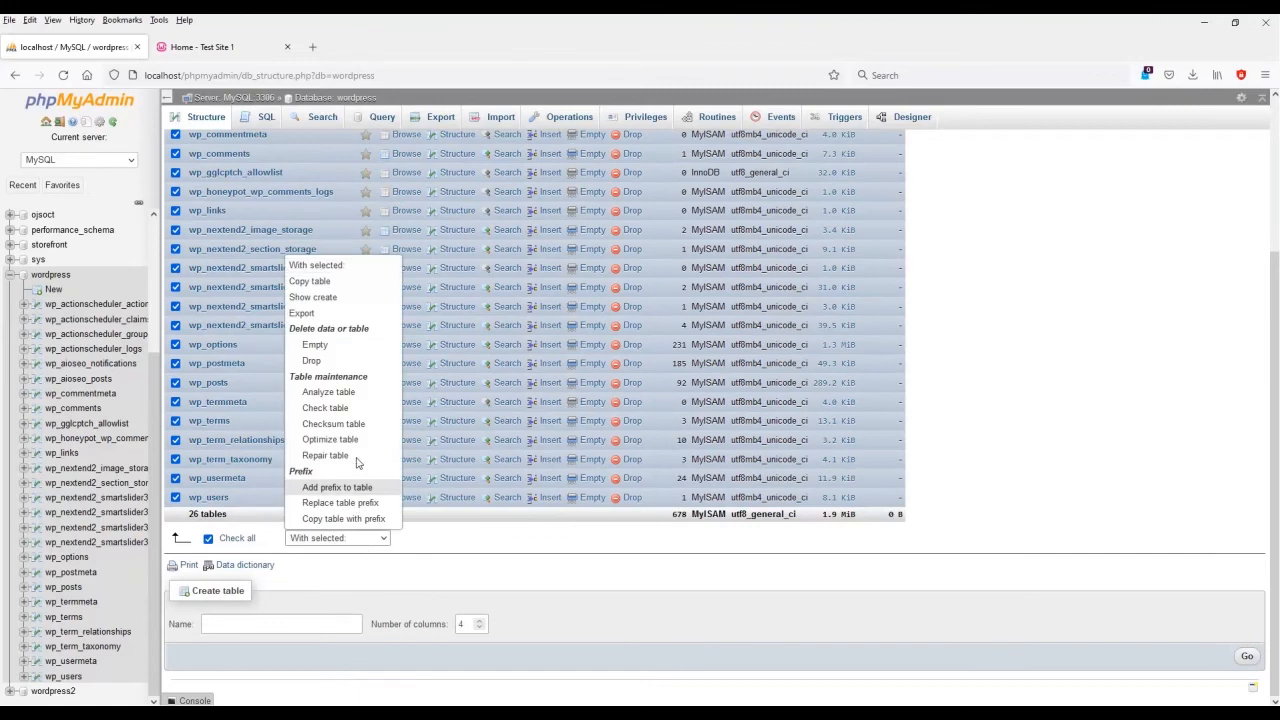
left_click(364, 362)
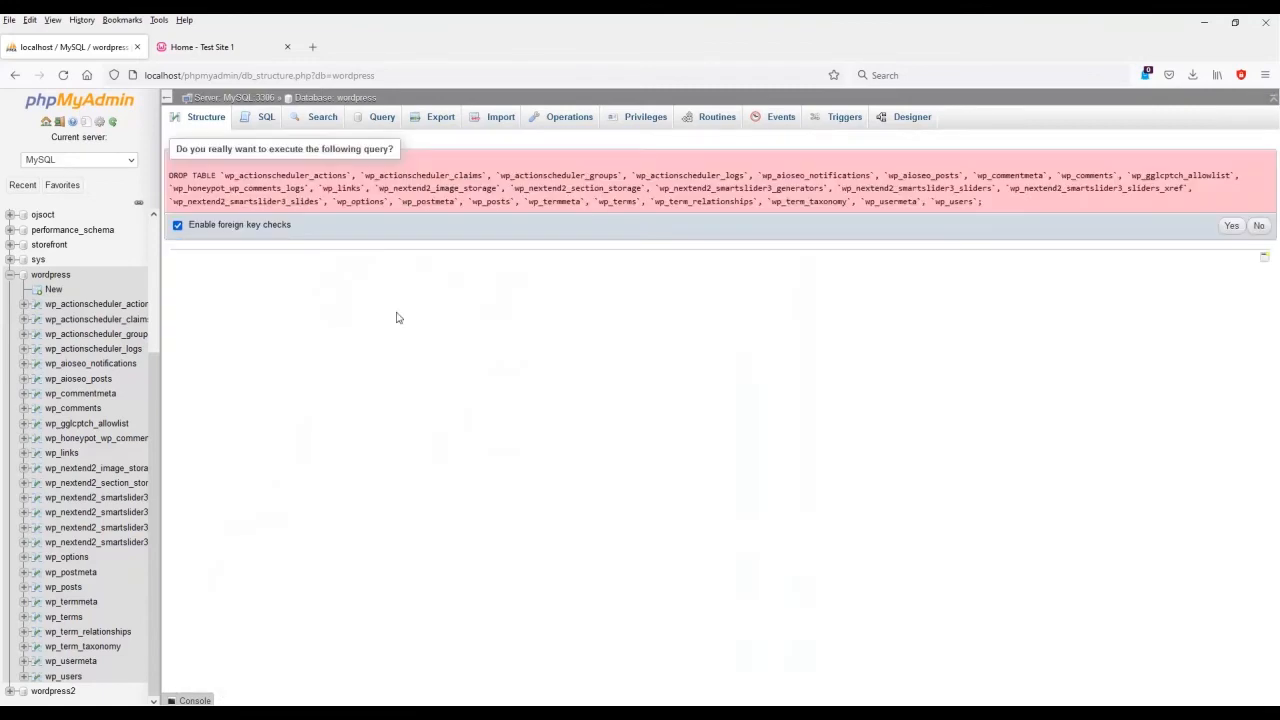
left_click(192, 47)
scroll(688, 510, "down", 10)
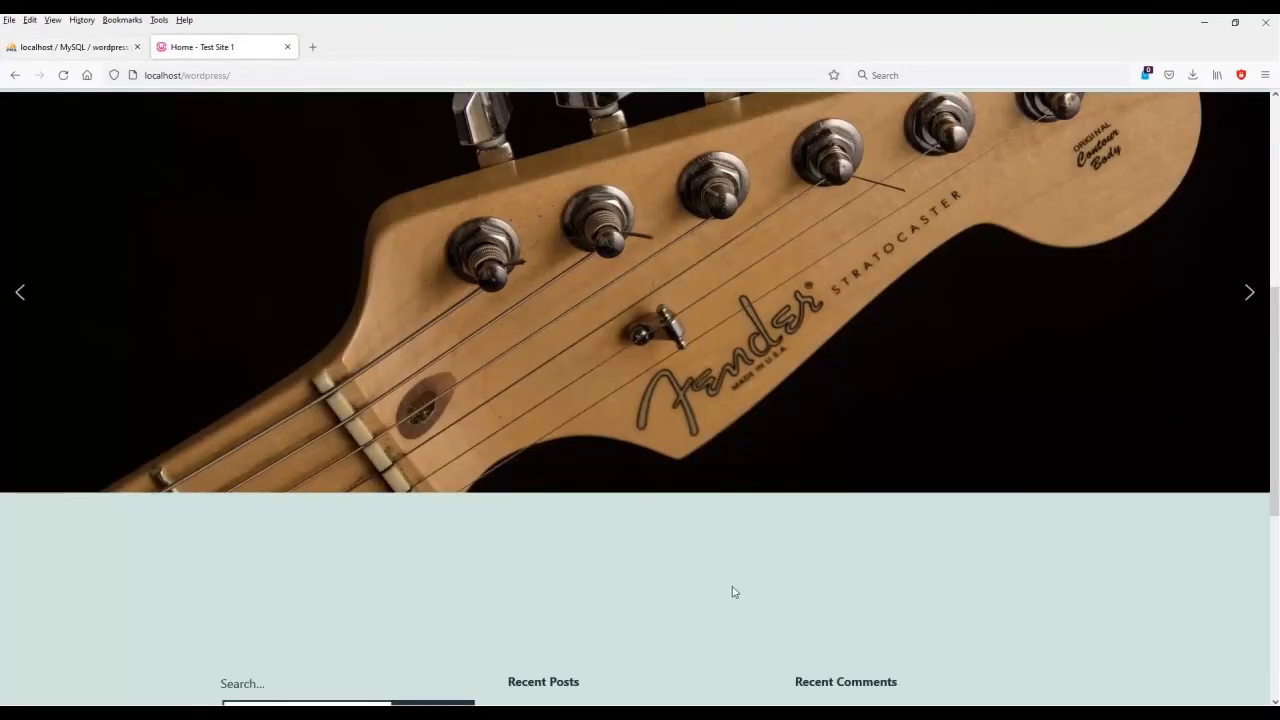
scroll(731, 603, "up", 9)
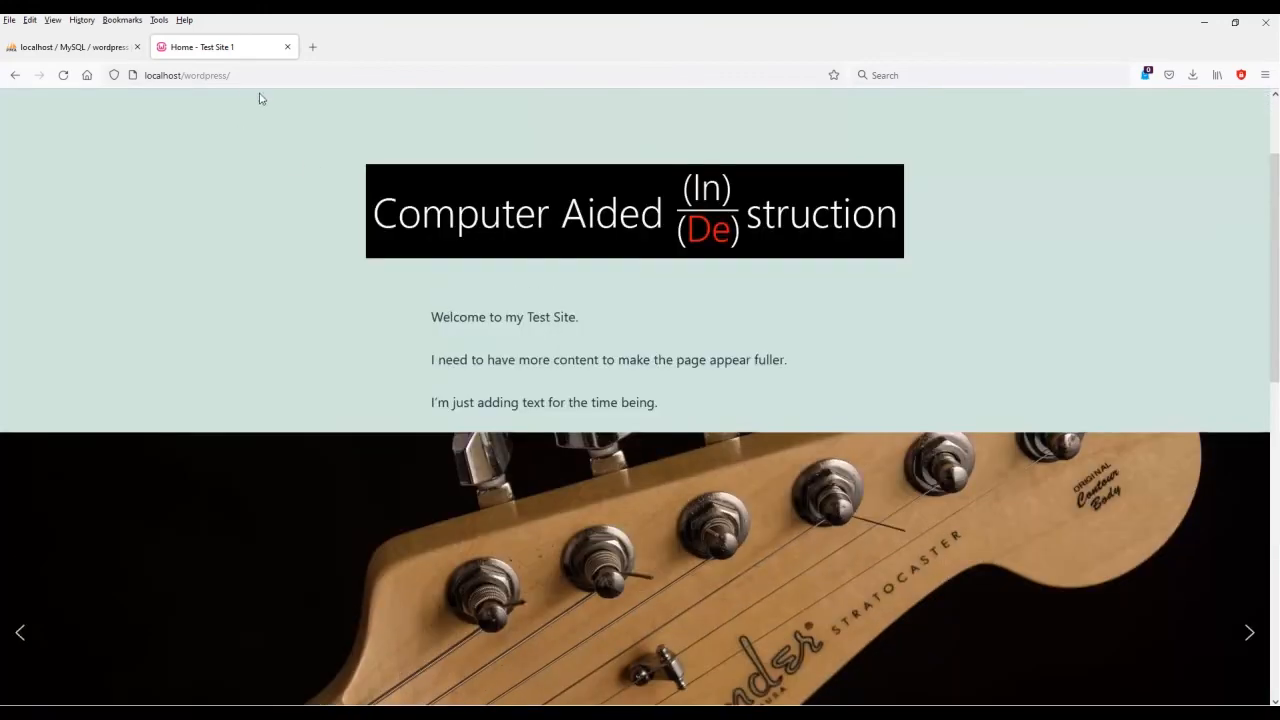
left_click(104, 48)
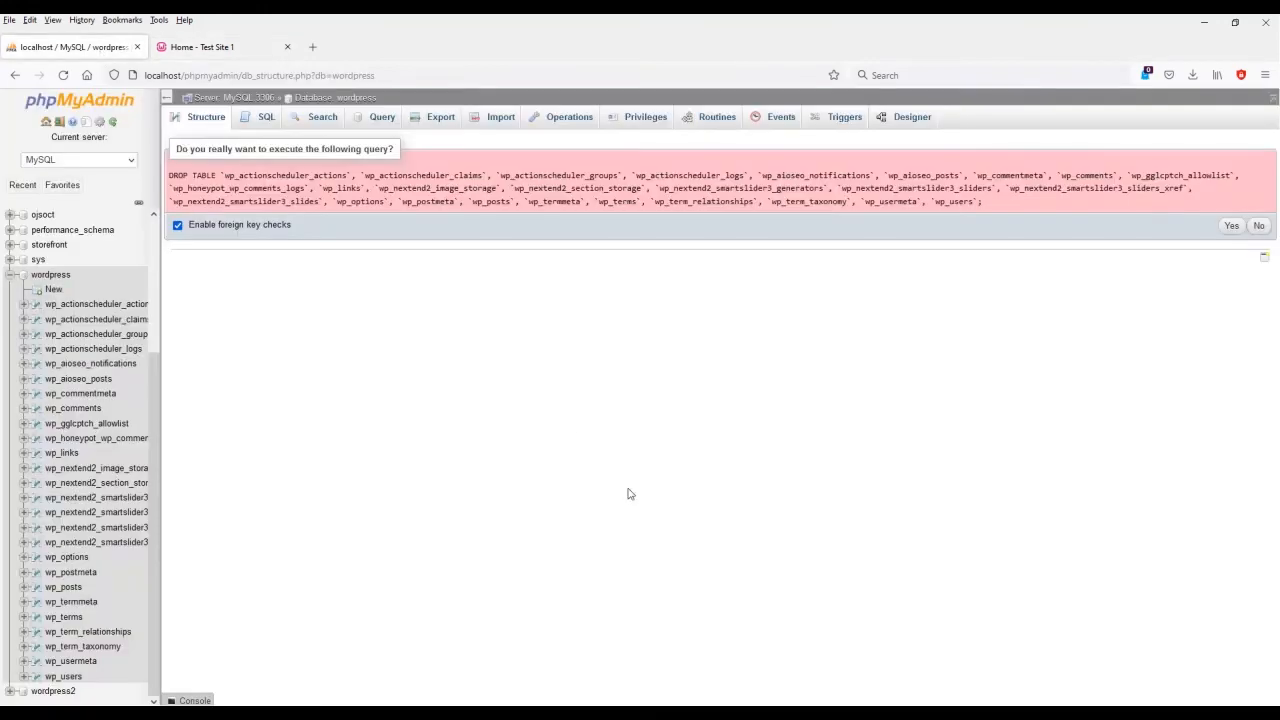
left_click(1232, 228)
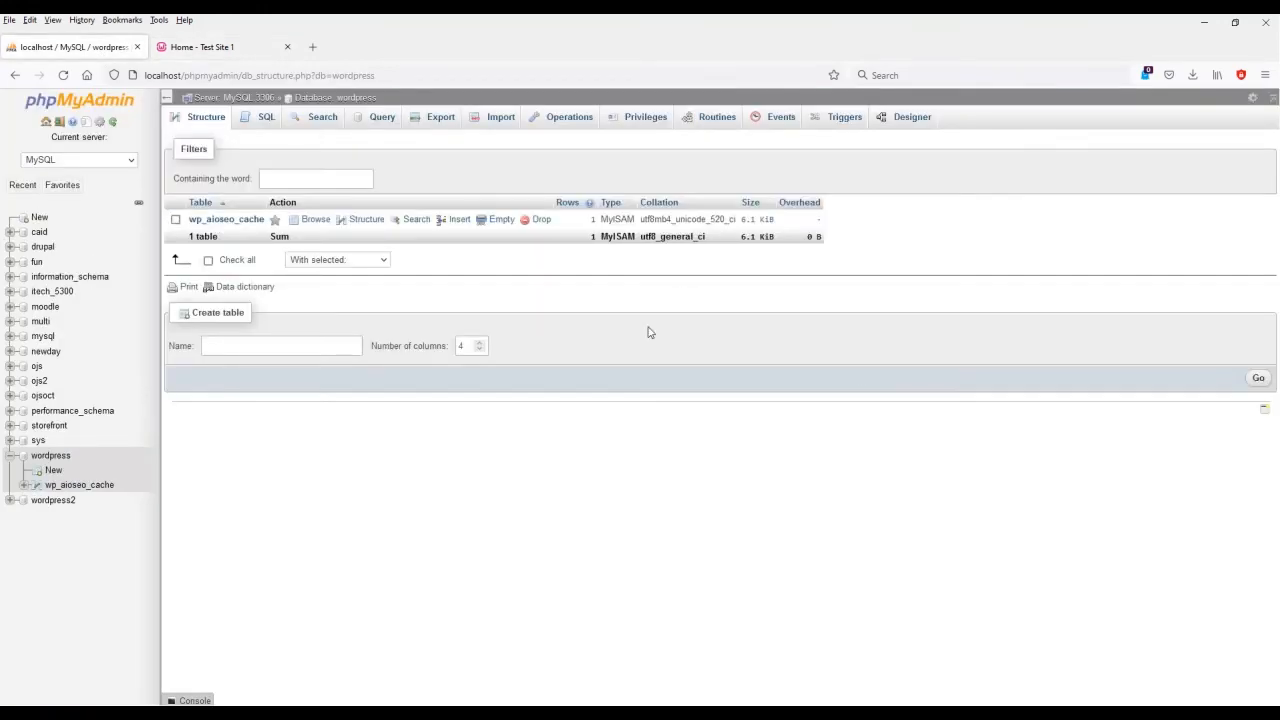
- Drop the remaining wp_aioseo_cache table, and recheck the wordpress database's structure
left_click(176, 220)
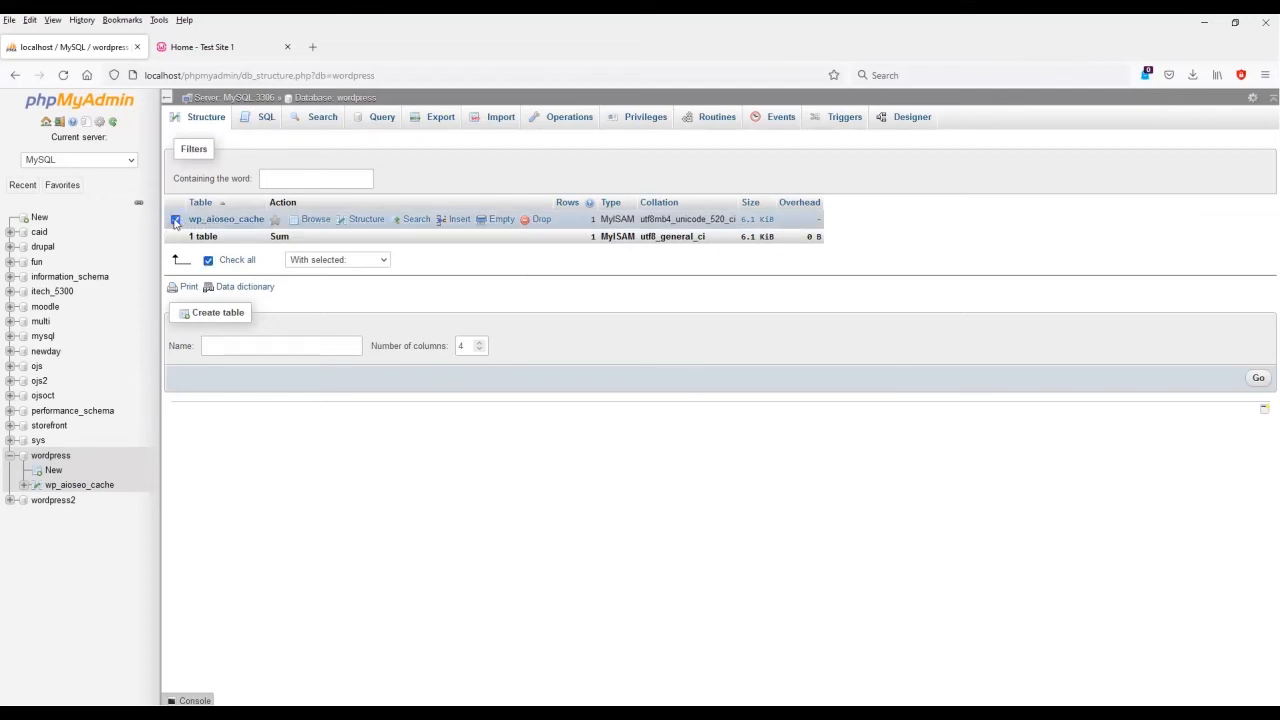
left_click(310, 260)
left_click(333, 378)
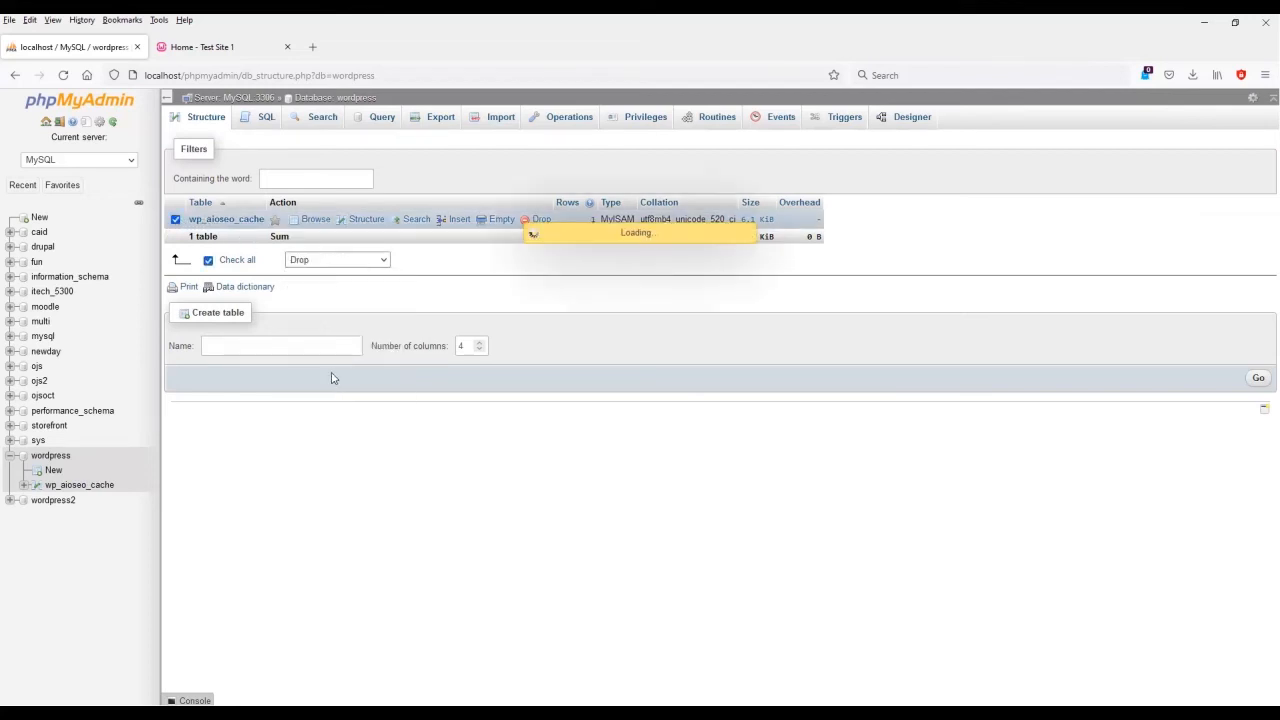
left_click(1230, 199)
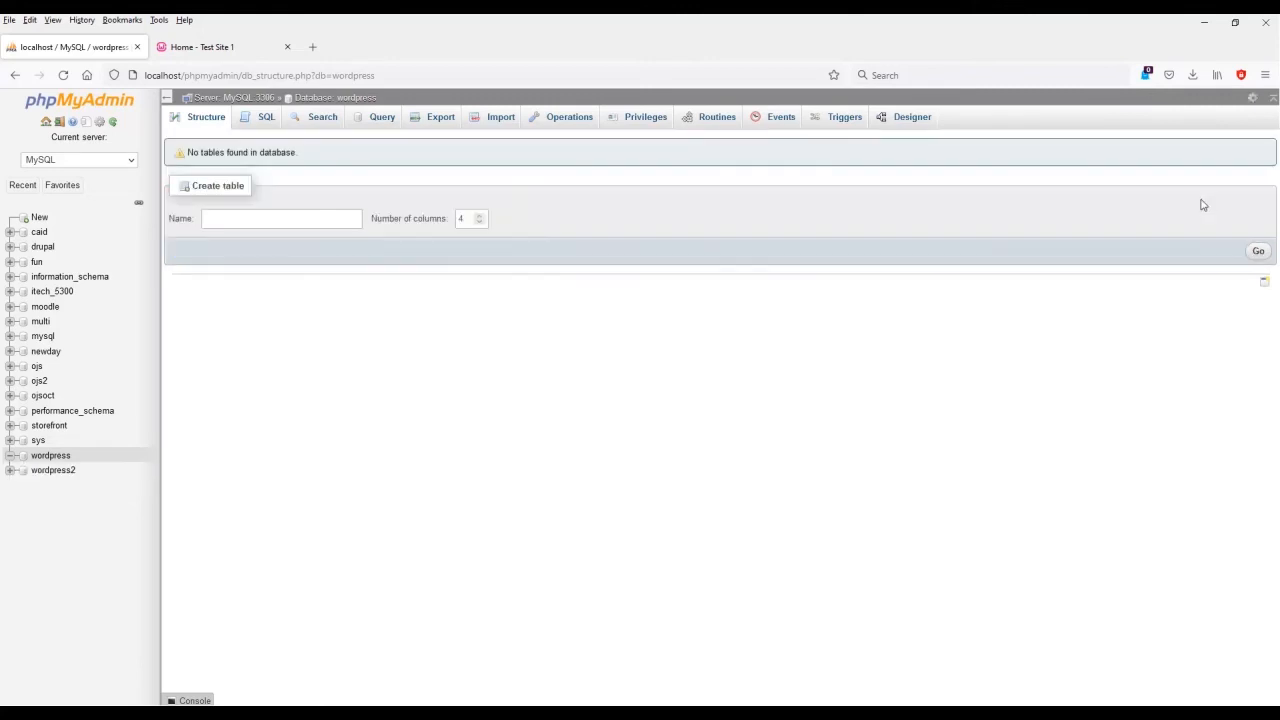
left_click(208, 118)
- Open the wordpress database's import page, and choose the wordpress SQL file from the Downloads folder
left_click(495, 119)
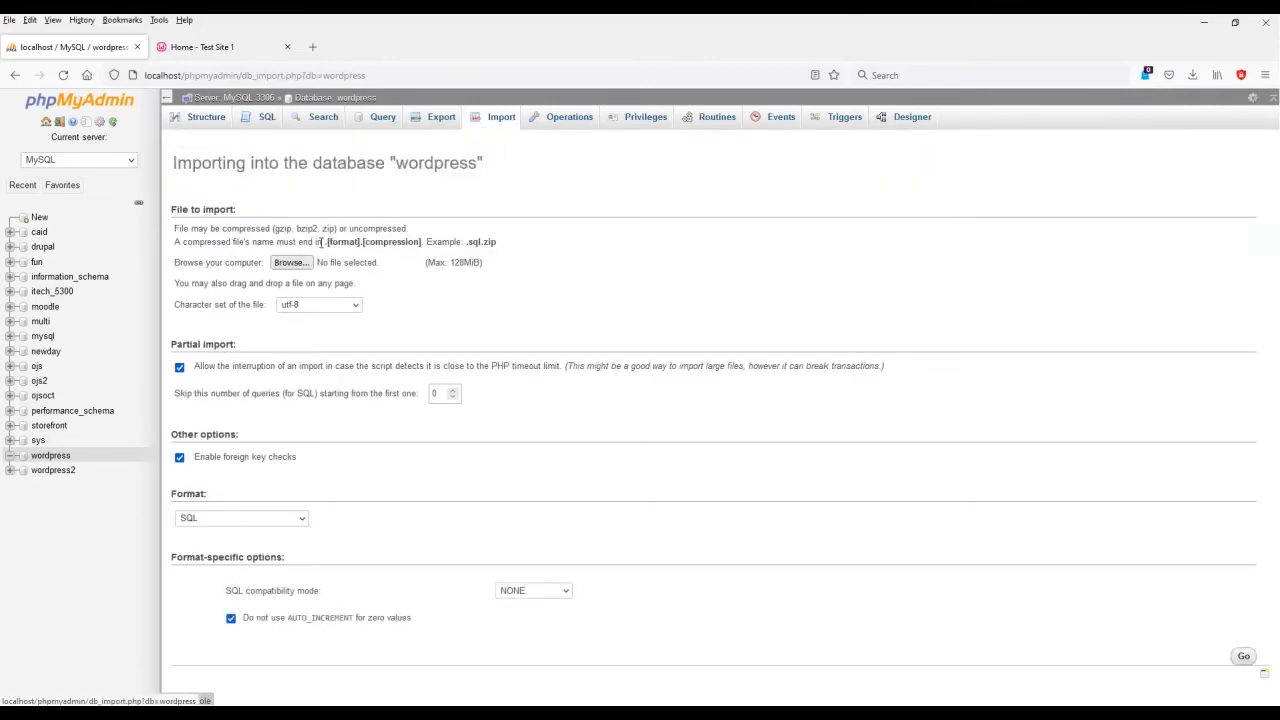
left_click(300, 262)
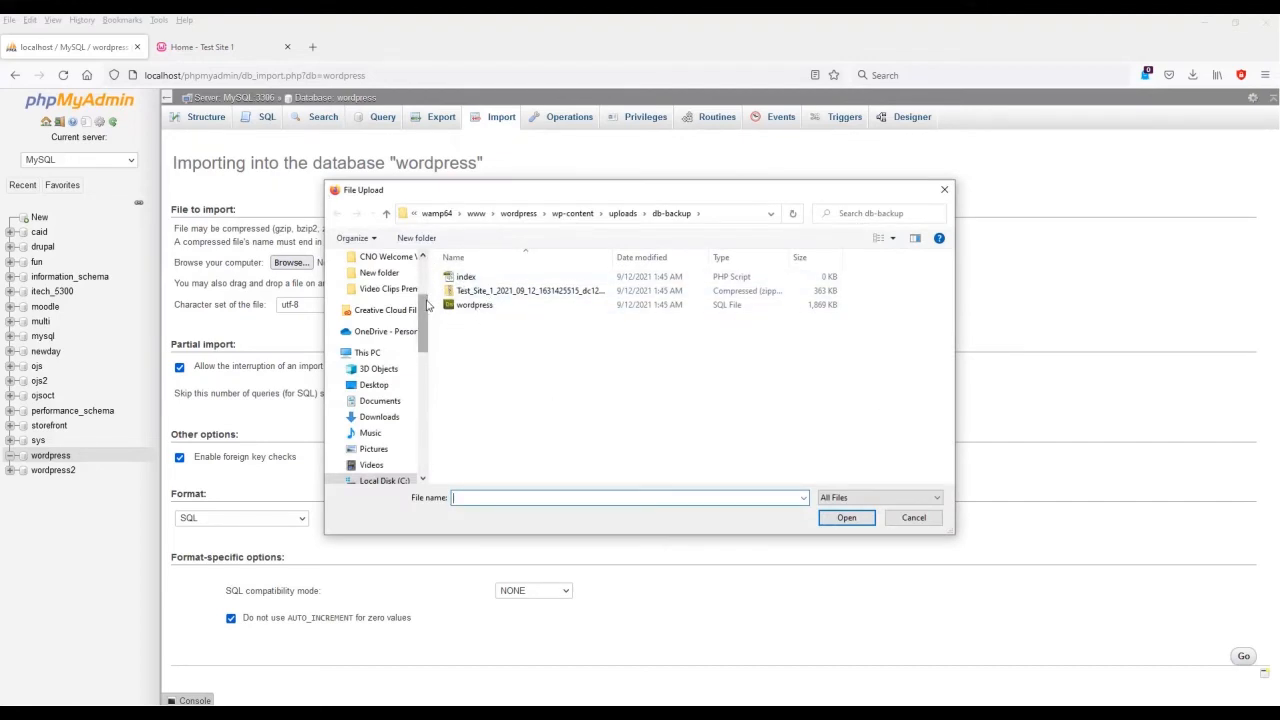
scroll(417, 261, "up", 3)
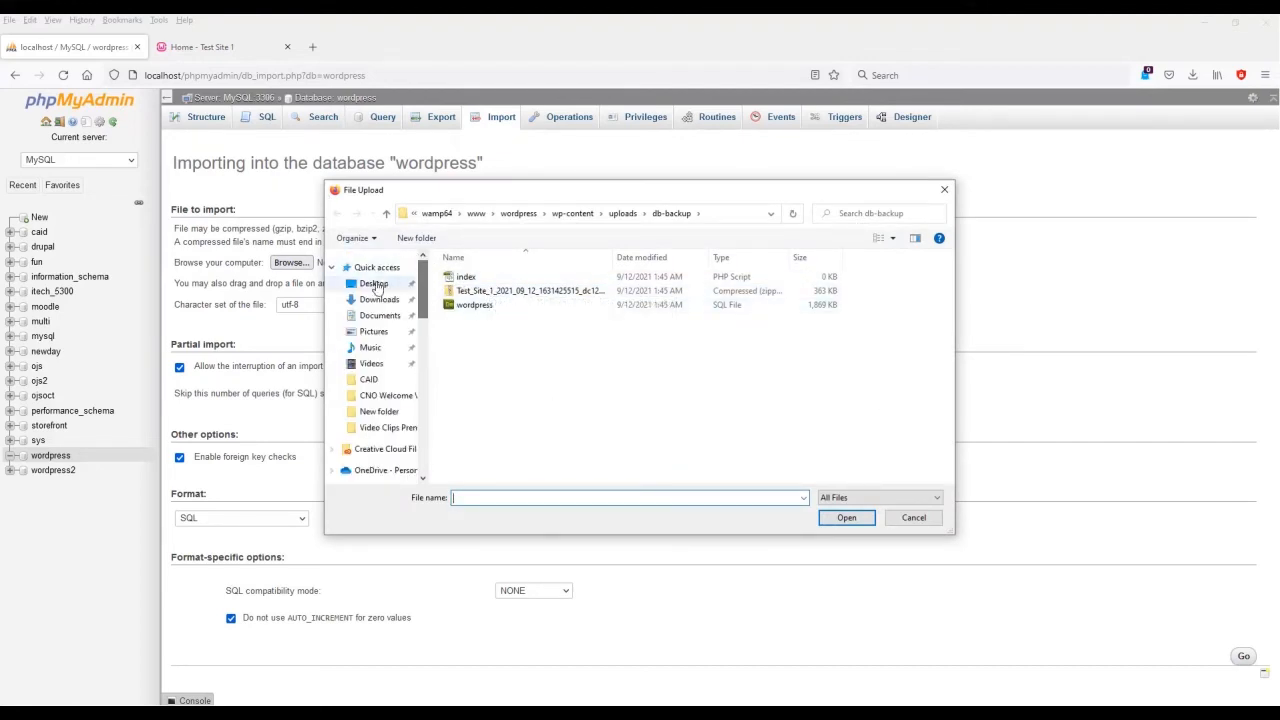
left_click(379, 299)
left_click(491, 297)
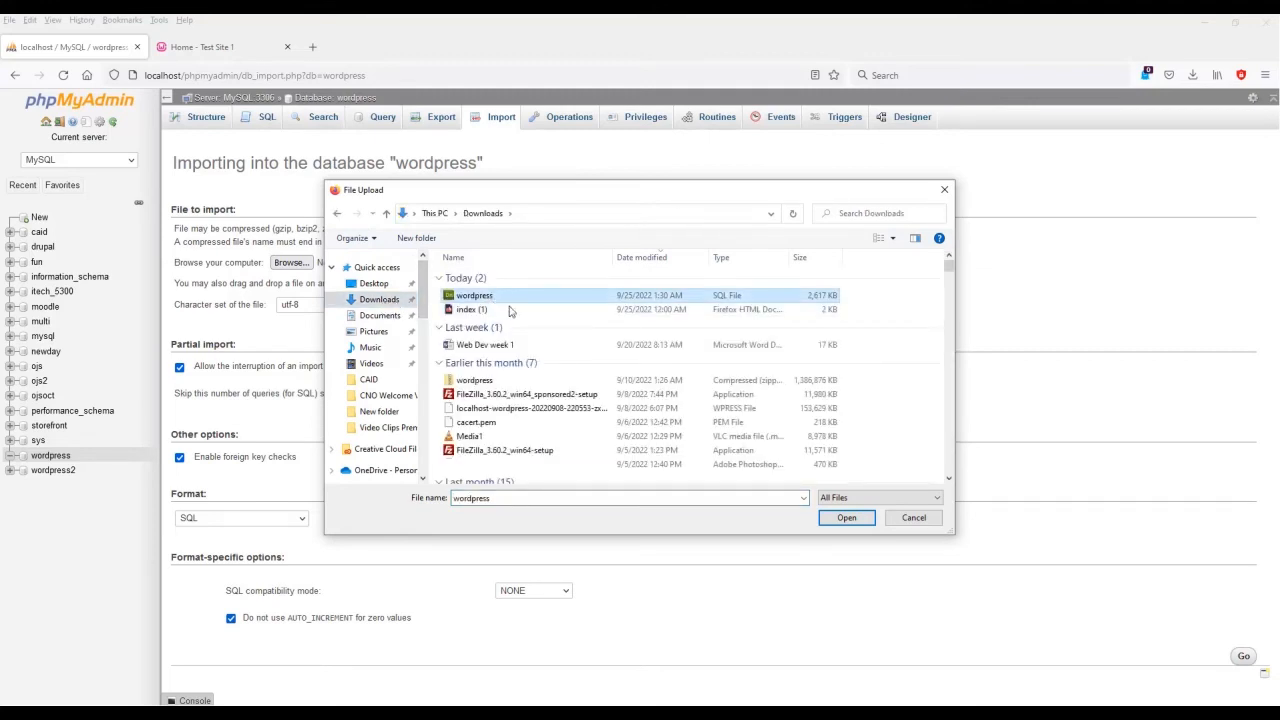
left_click(872, 519)
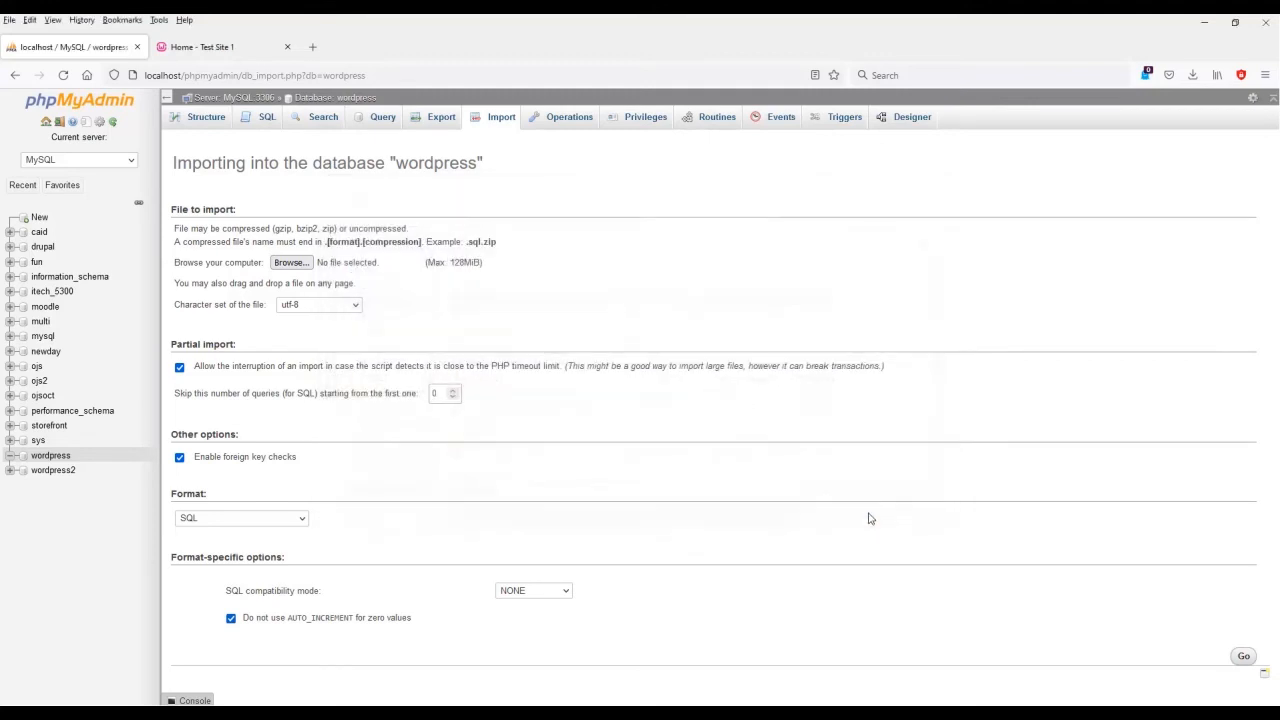
- Run the import of the wordpress SQL file, and check the reloaded Test Site 1 home page down to its footer
left_click(1238, 654)
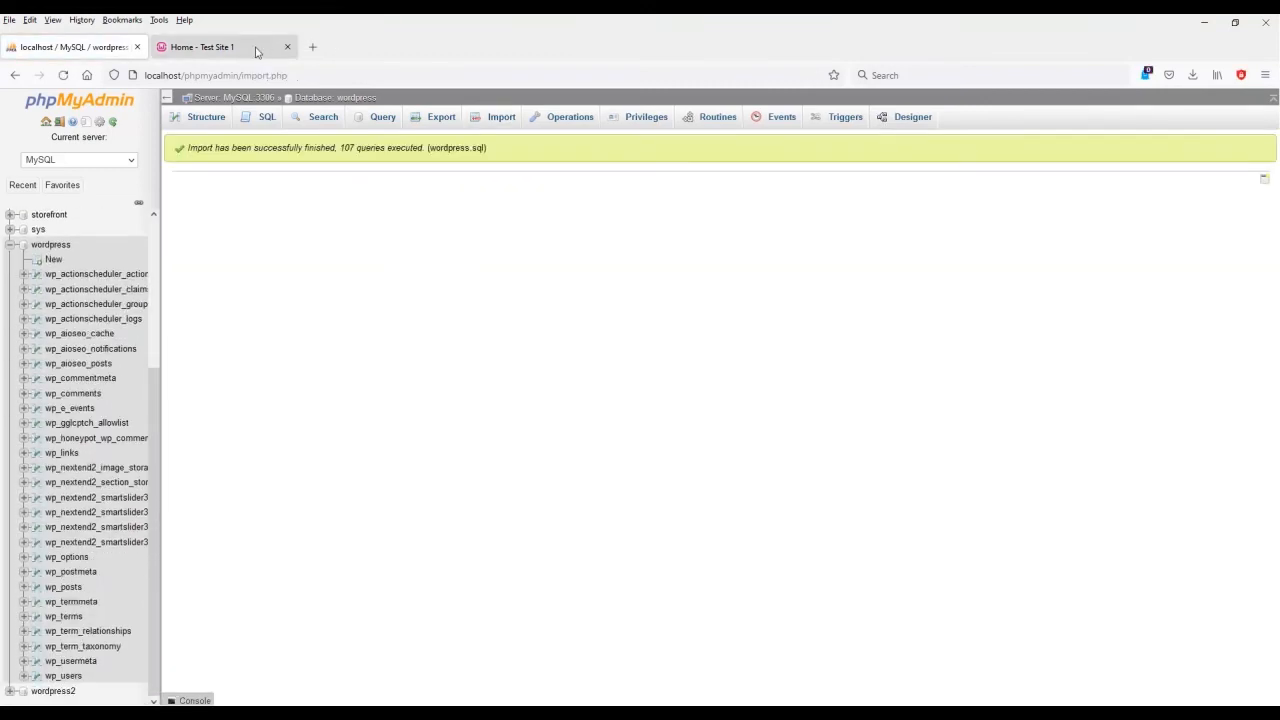
left_click(212, 40)
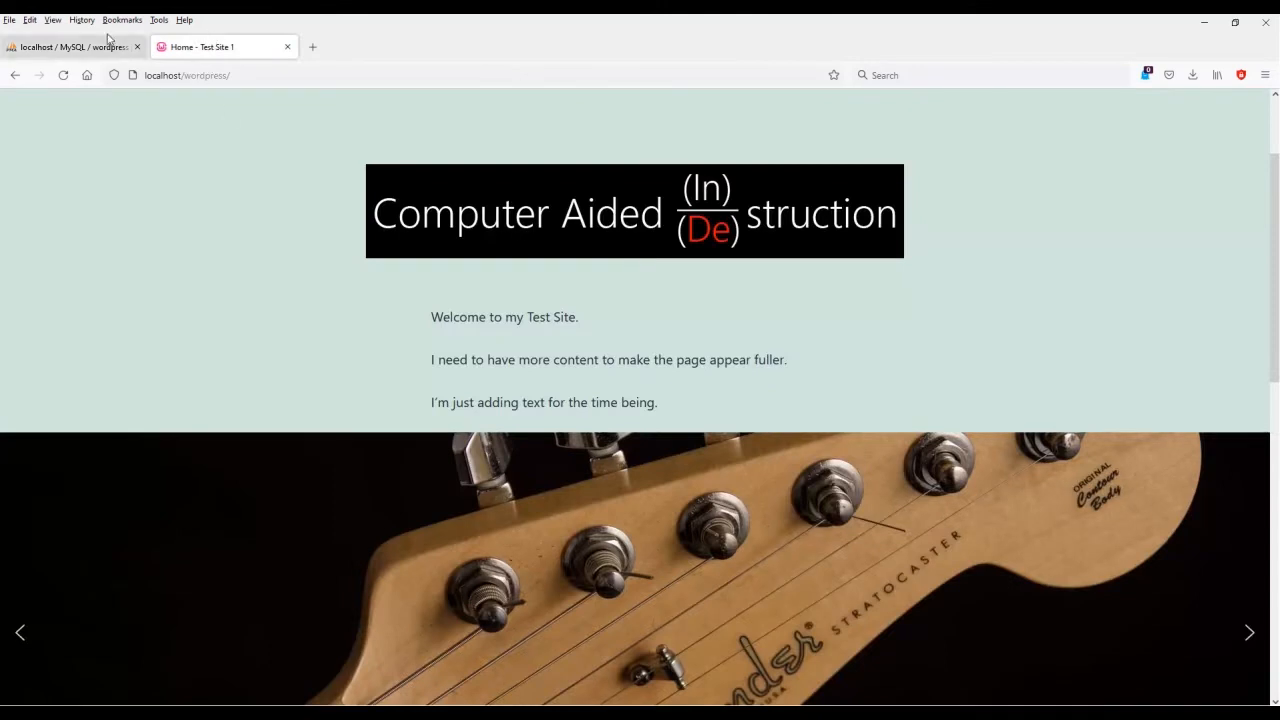
left_click(87, 75)
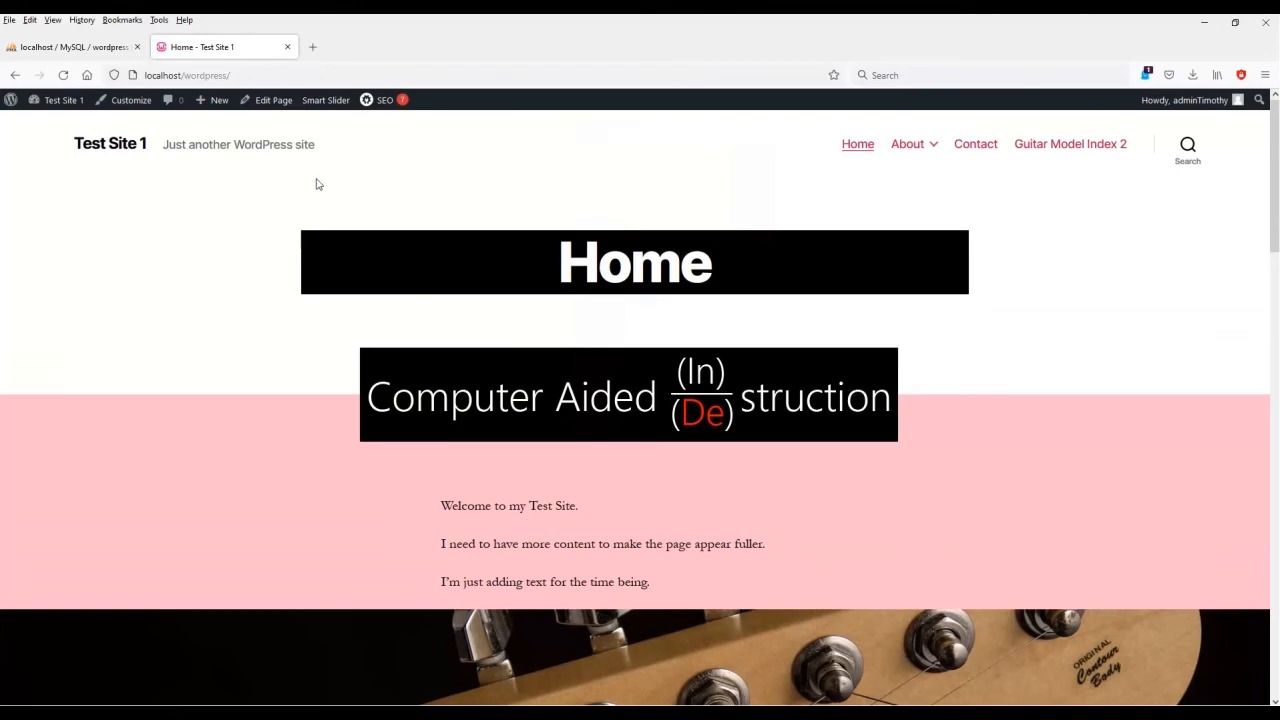
scroll(443, 289, "down", 7)
scroll(440, 430, "down", 3)
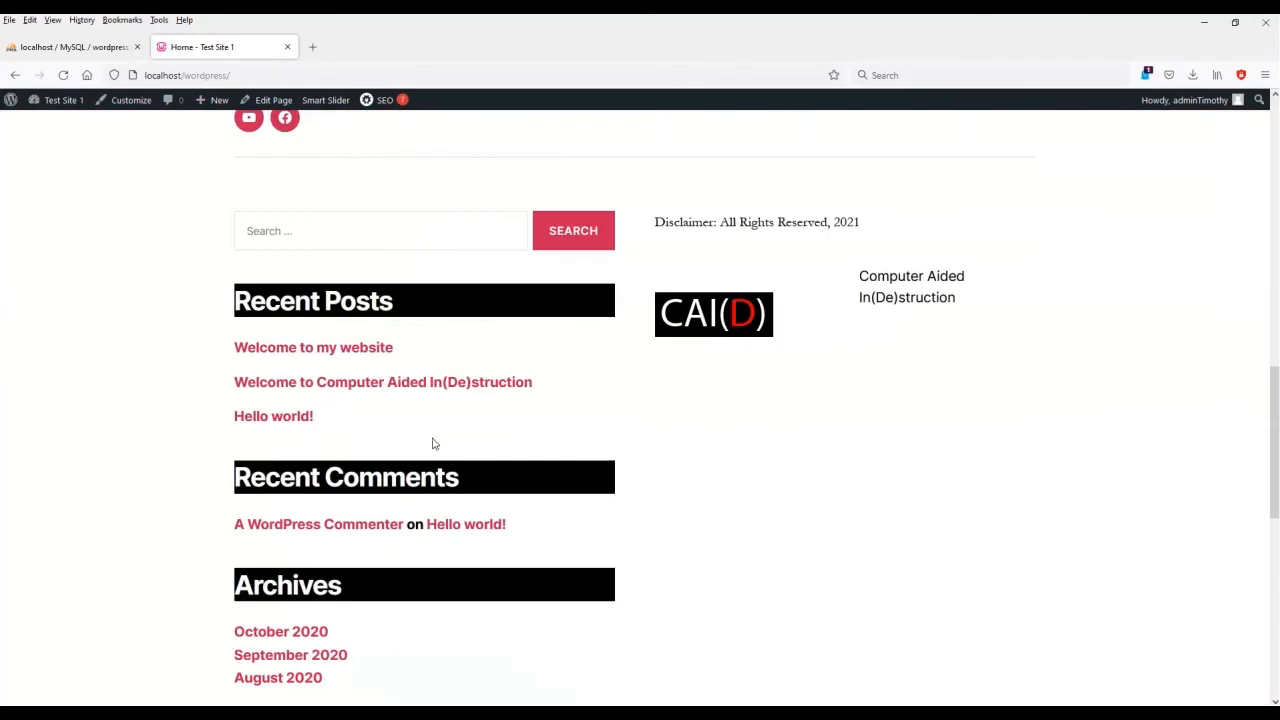
scroll(190, 458, "down", 4)
scroll(157, 460, "down", 3)
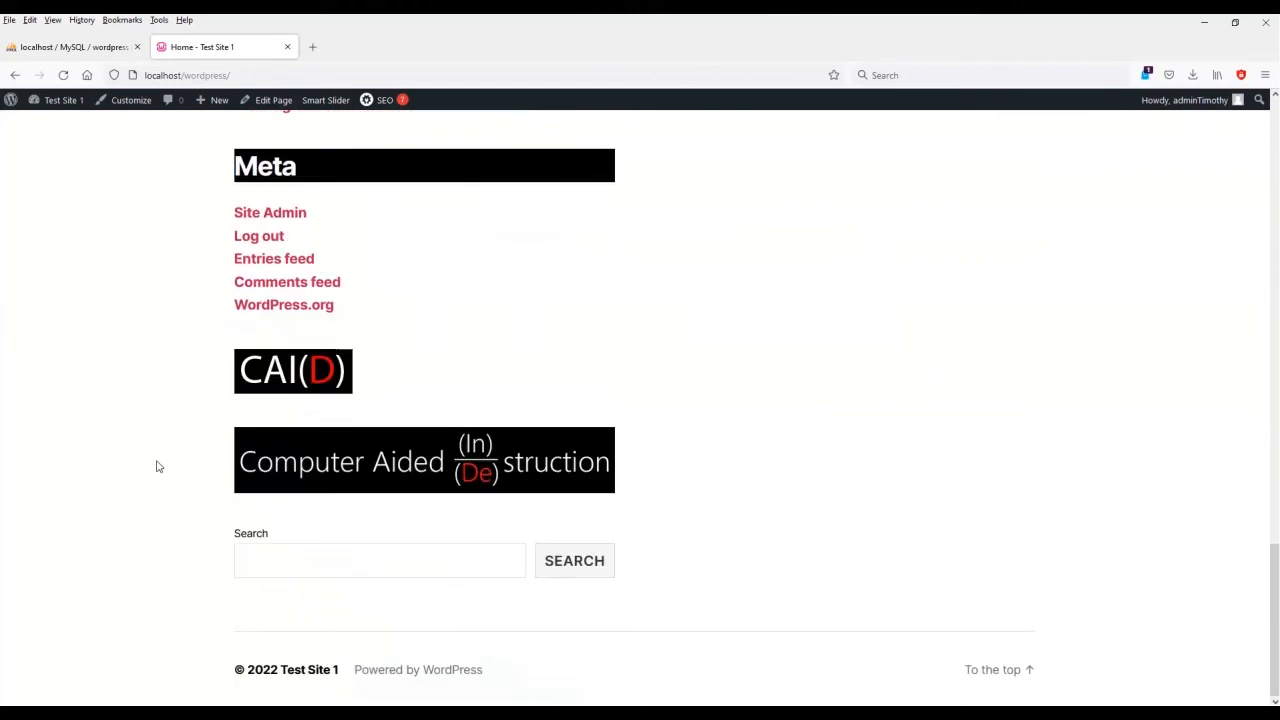
scroll(155, 466, "up", 15)
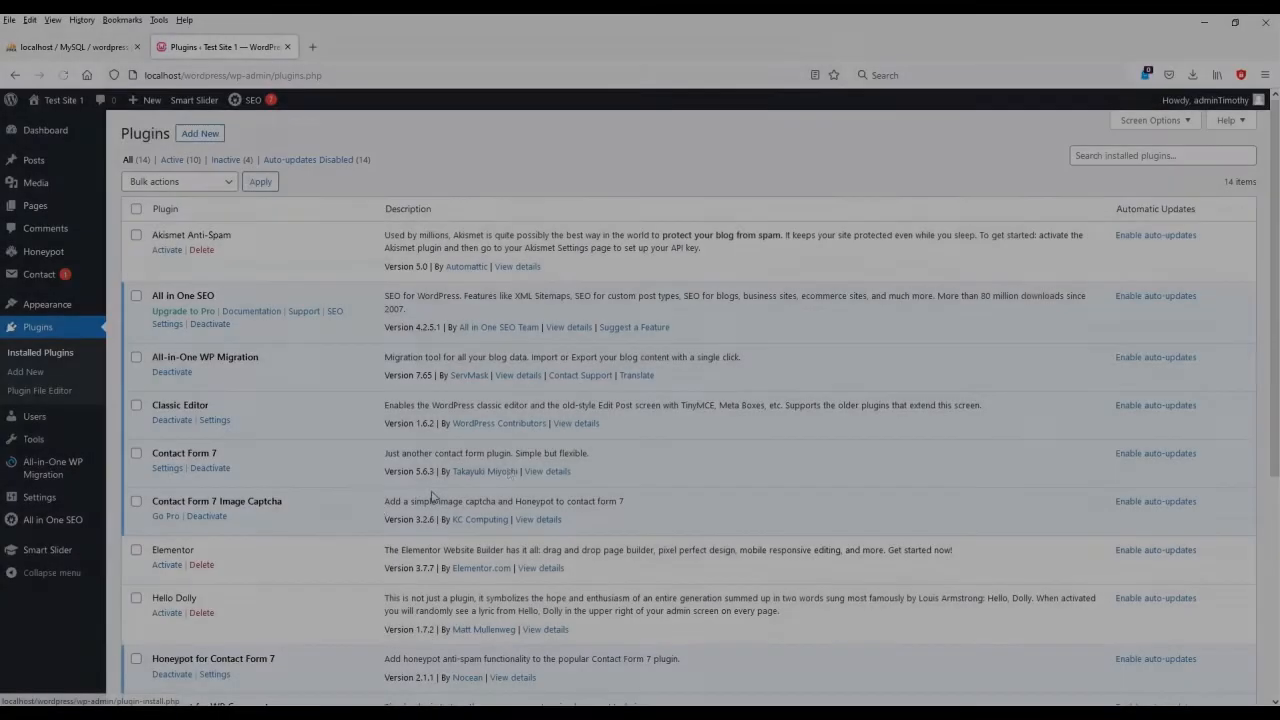
- Review the installed plugins list from Akismet Anti-Spam to WP Database Backup, including the auto-update options
scroll(379, 510, "down", 5)
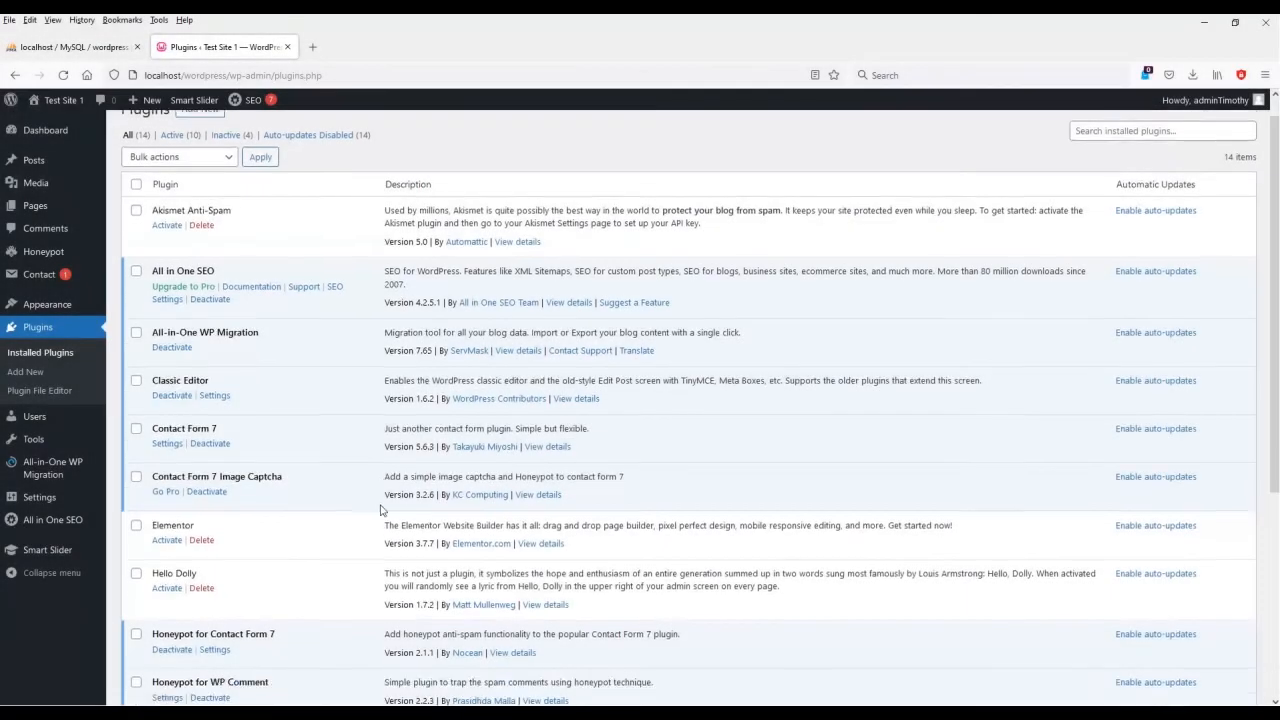
scroll(379, 510, "down", 1)
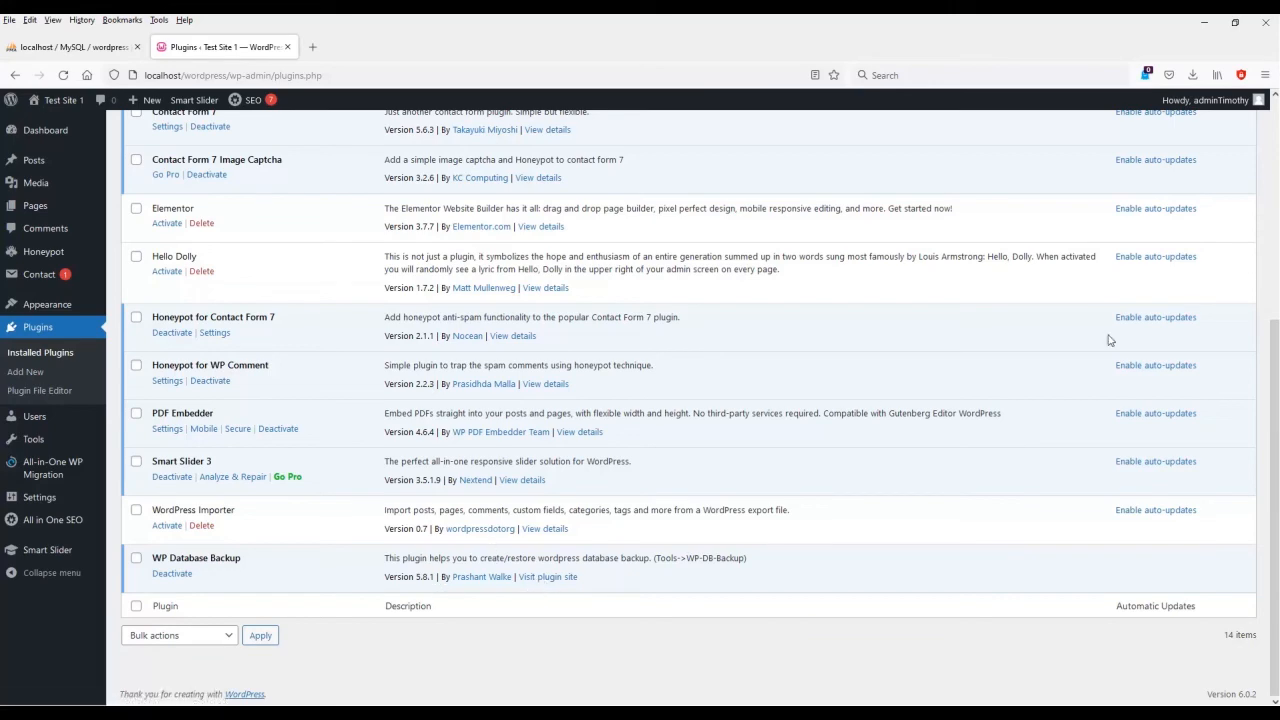
scroll(330, 586, "up", 3)
scroll(535, 644, "down", 3)
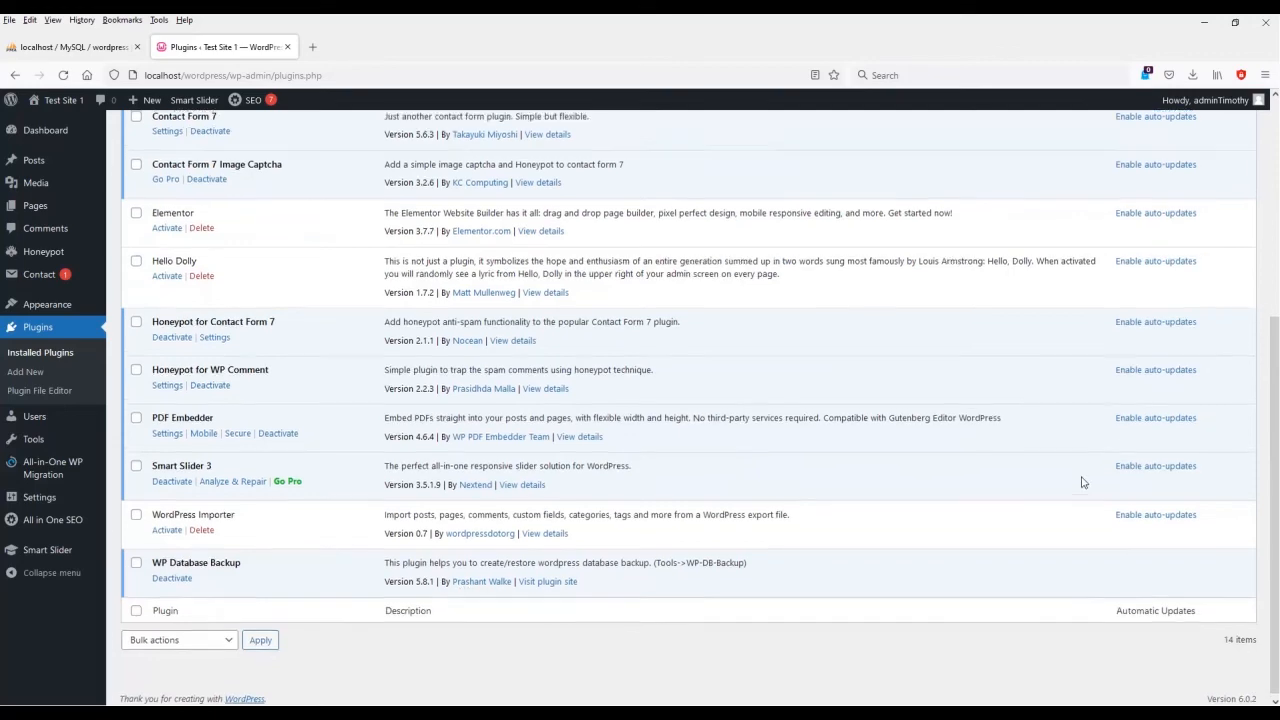
scroll(1088, 455, "up", 3)
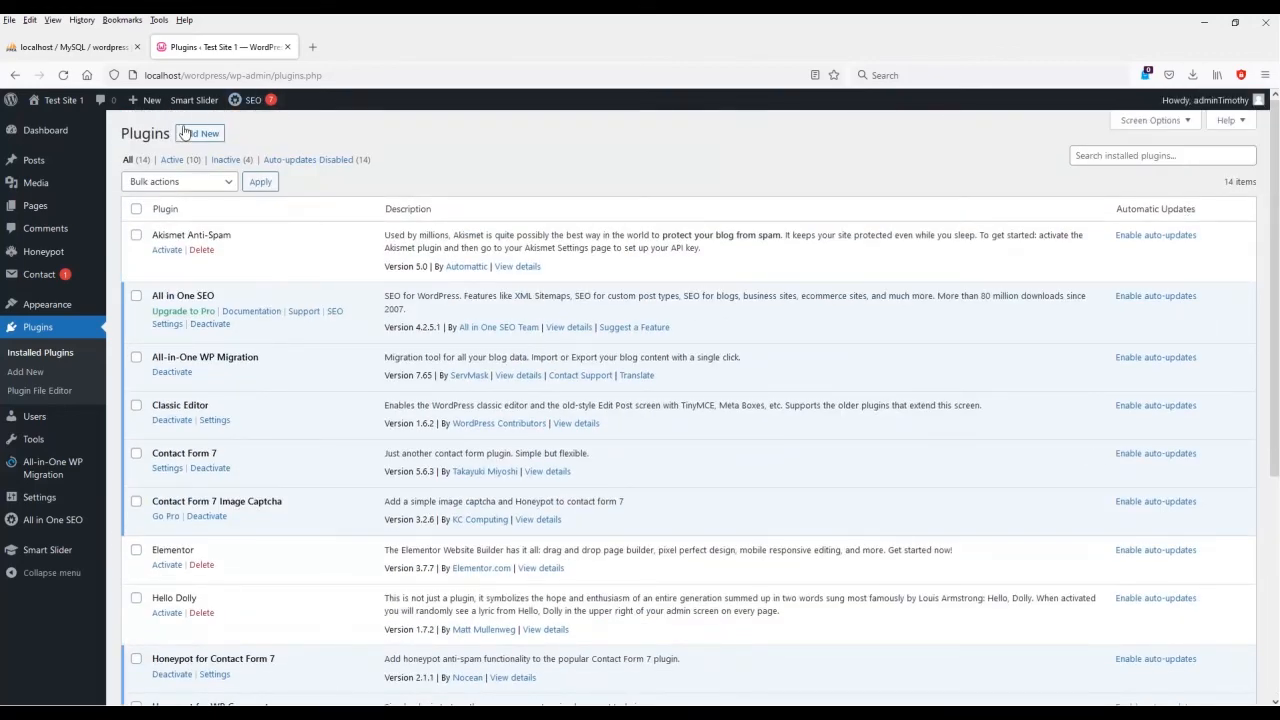
scroll(483, 490, "down", 5)
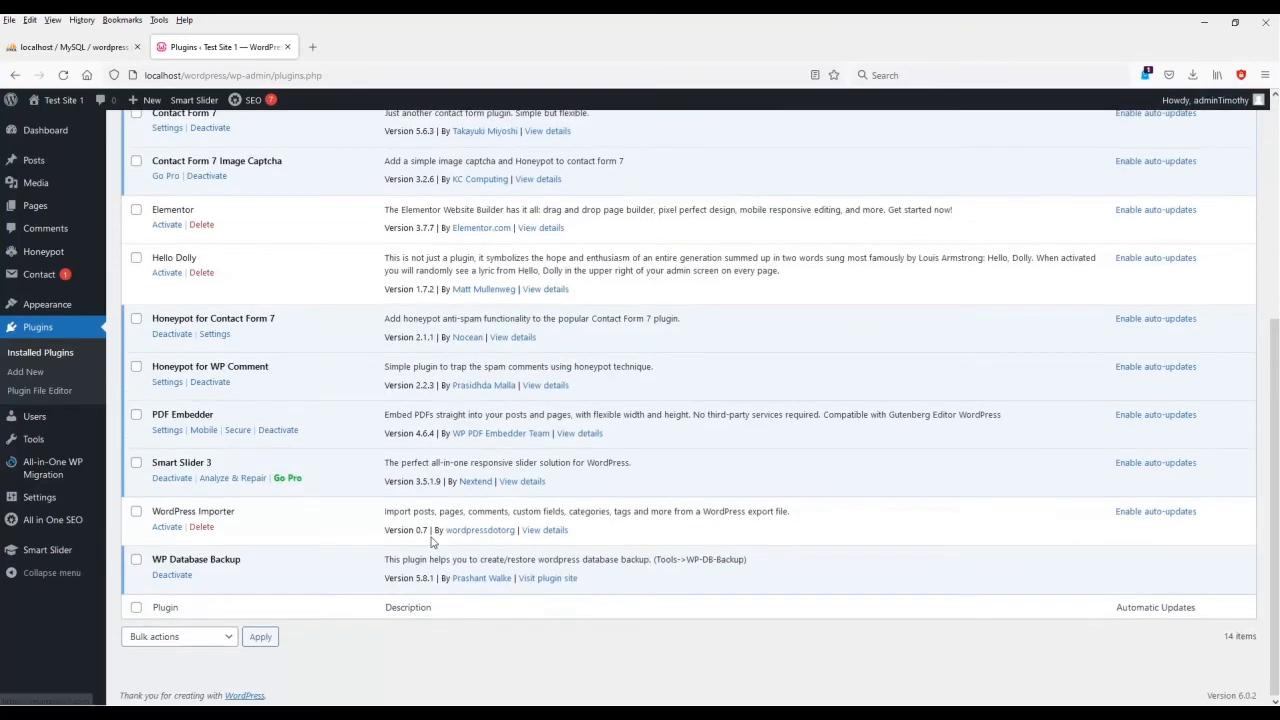
scroll(434, 543, "up", 5)
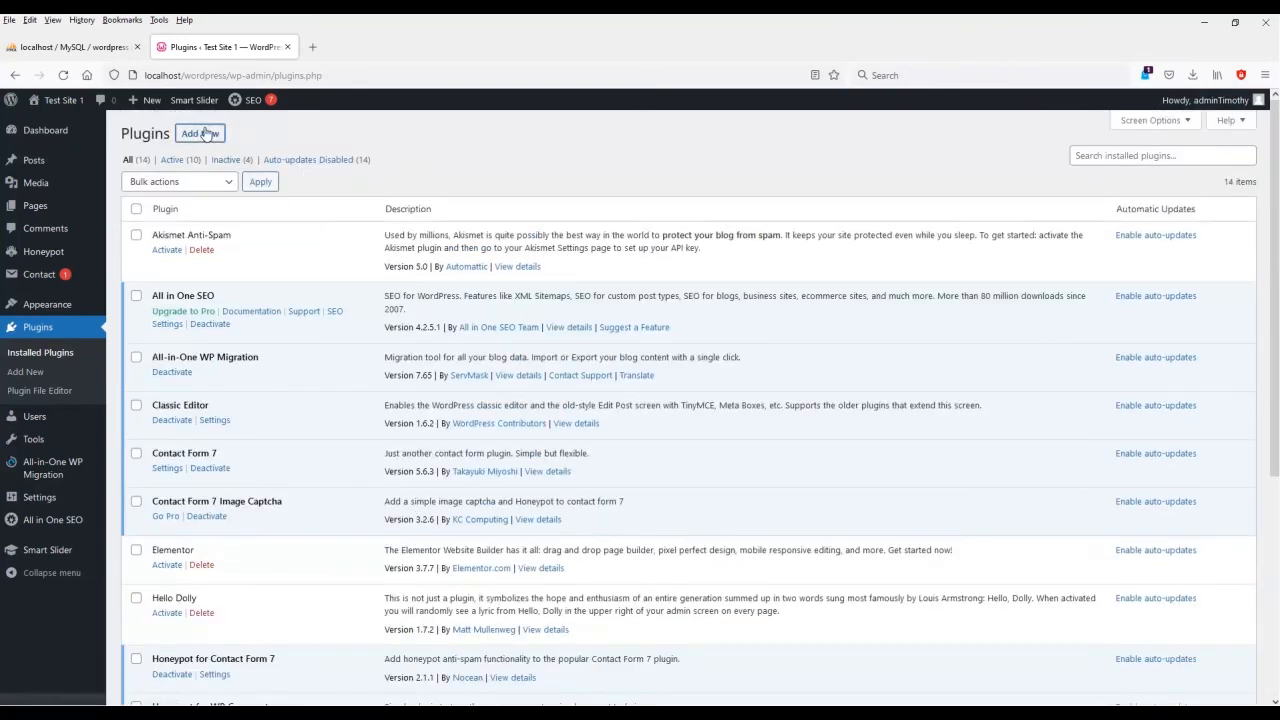
- Search the plugin directory for "wp database backup", and look through the first results page down to WP All Backup and its author
left_click(200, 133)
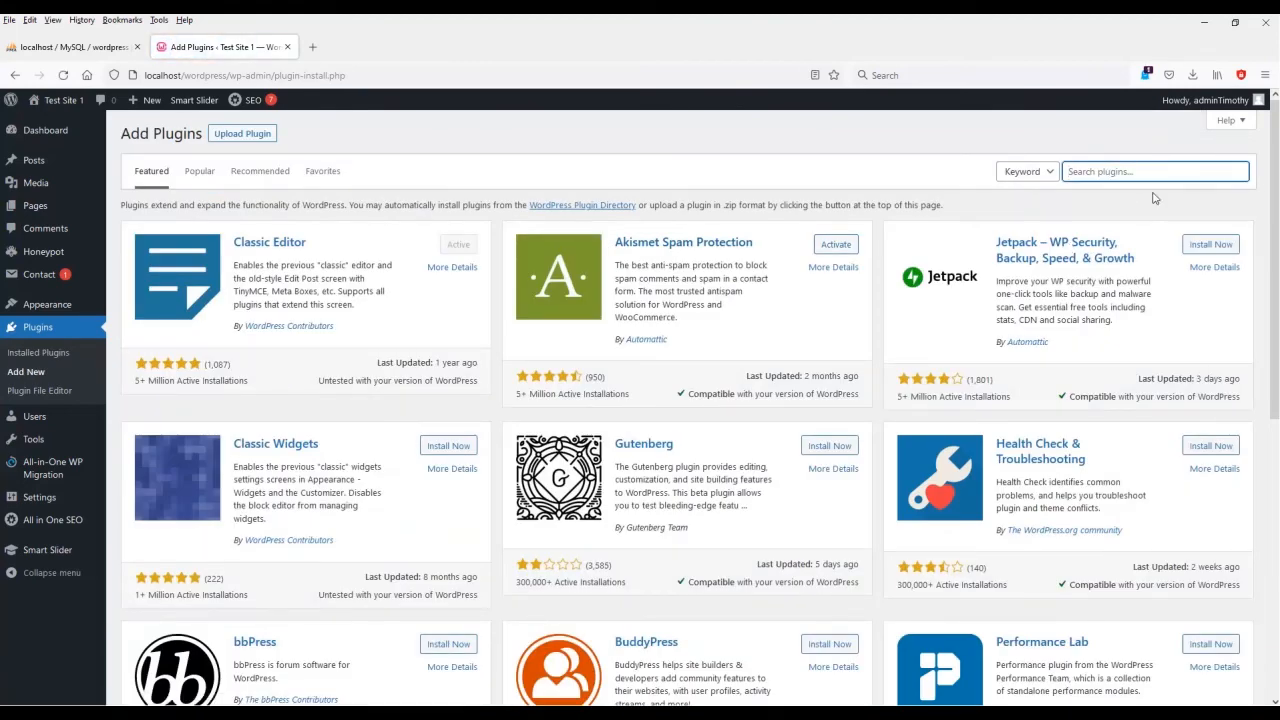
type("wp database backup")
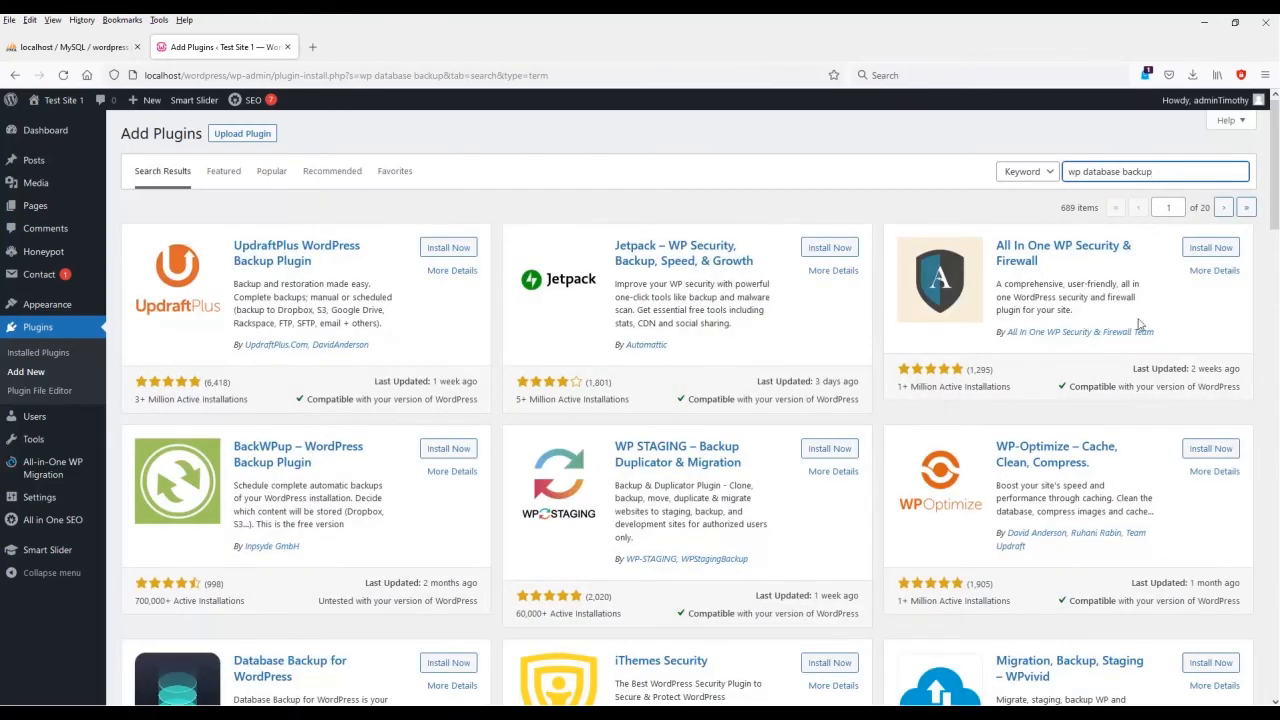
scroll(1160, 364, "down", 2)
scroll(1160, 364, "down", 3)
scroll(330, 420, "down", 1)
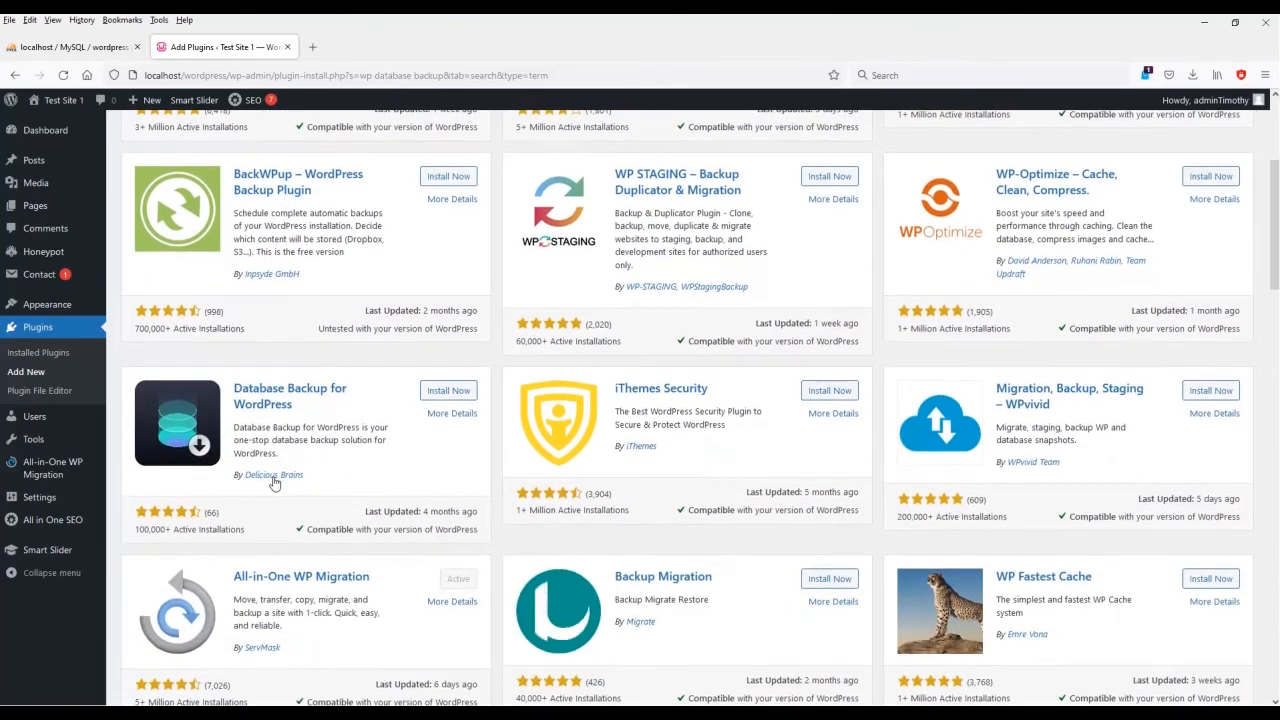
scroll(1079, 422, "down", 3)
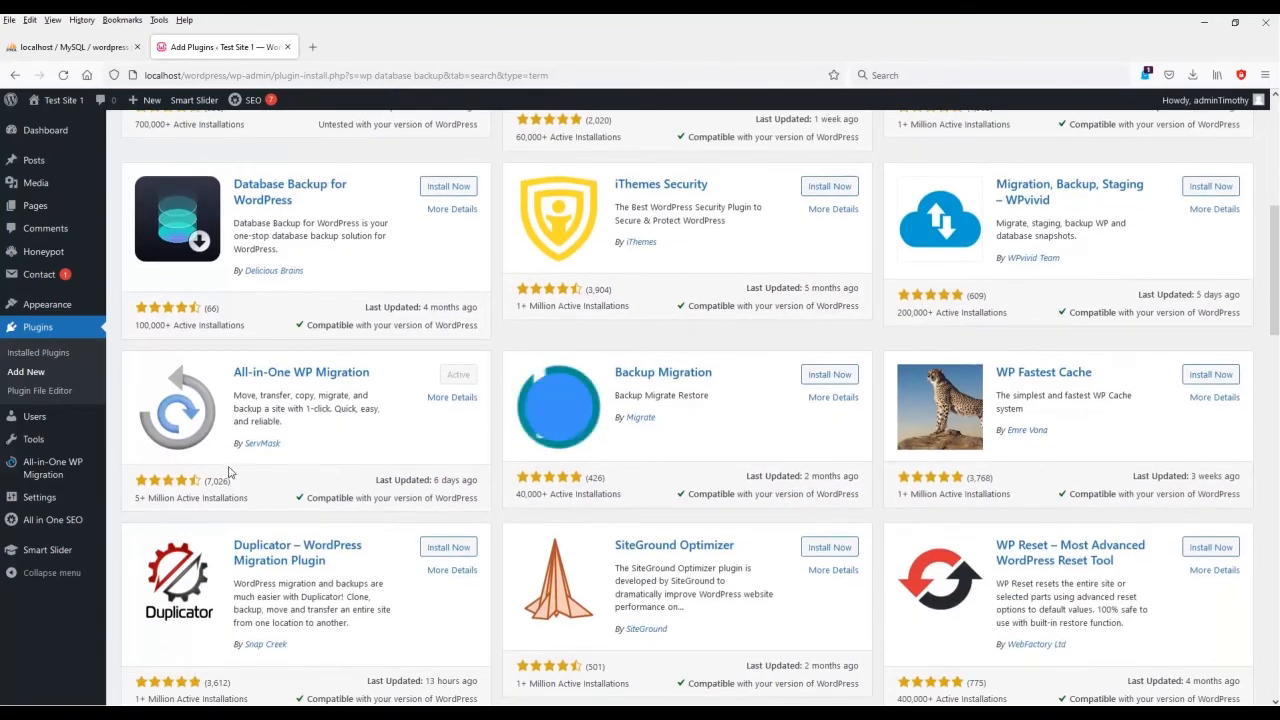
scroll(230, 474, "down", 2)
scroll(230, 474, "down", 2)
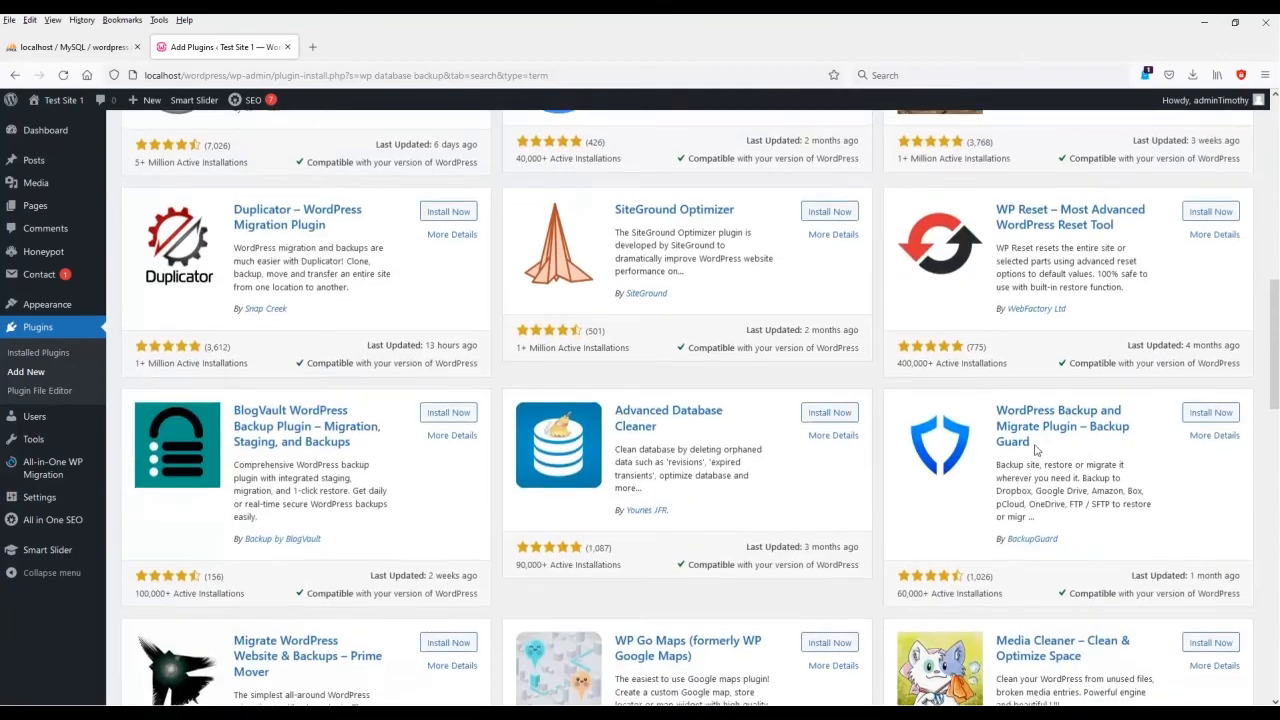
scroll(715, 418, "up", 3)
scroll(776, 573, "down", 5)
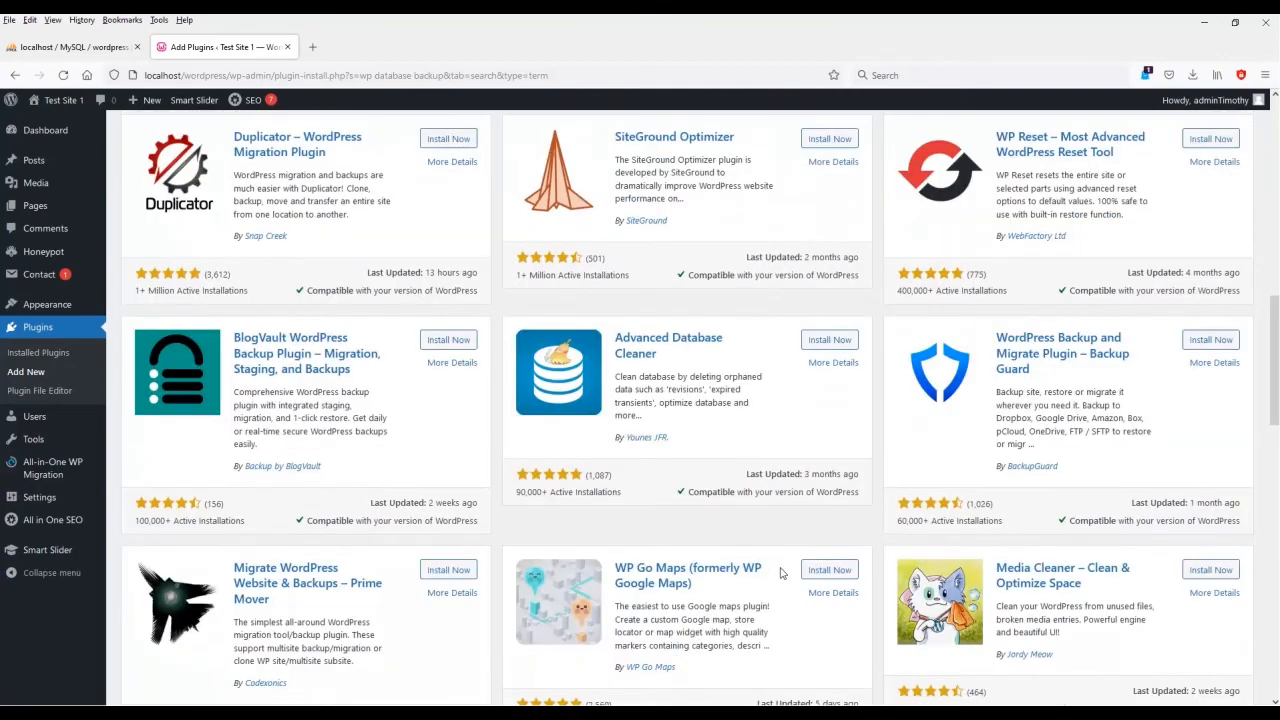
scroll(781, 573, "down", 6)
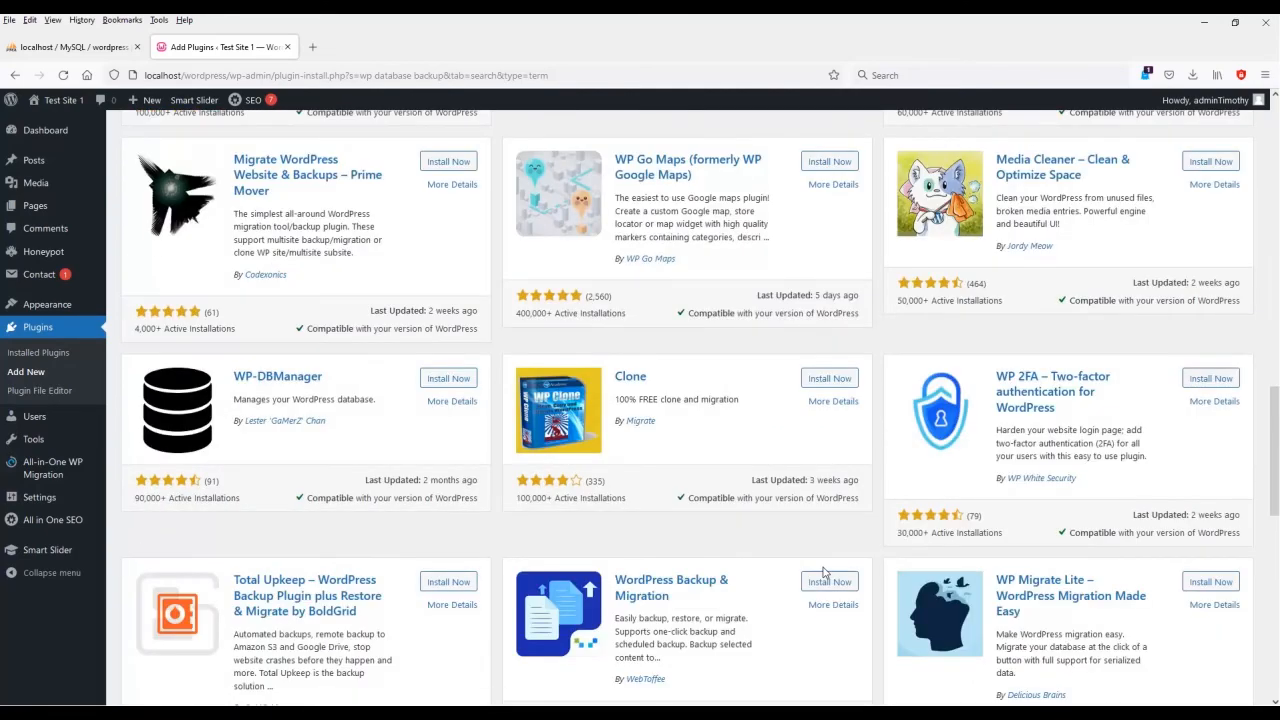
scroll(825, 572, "down", 5)
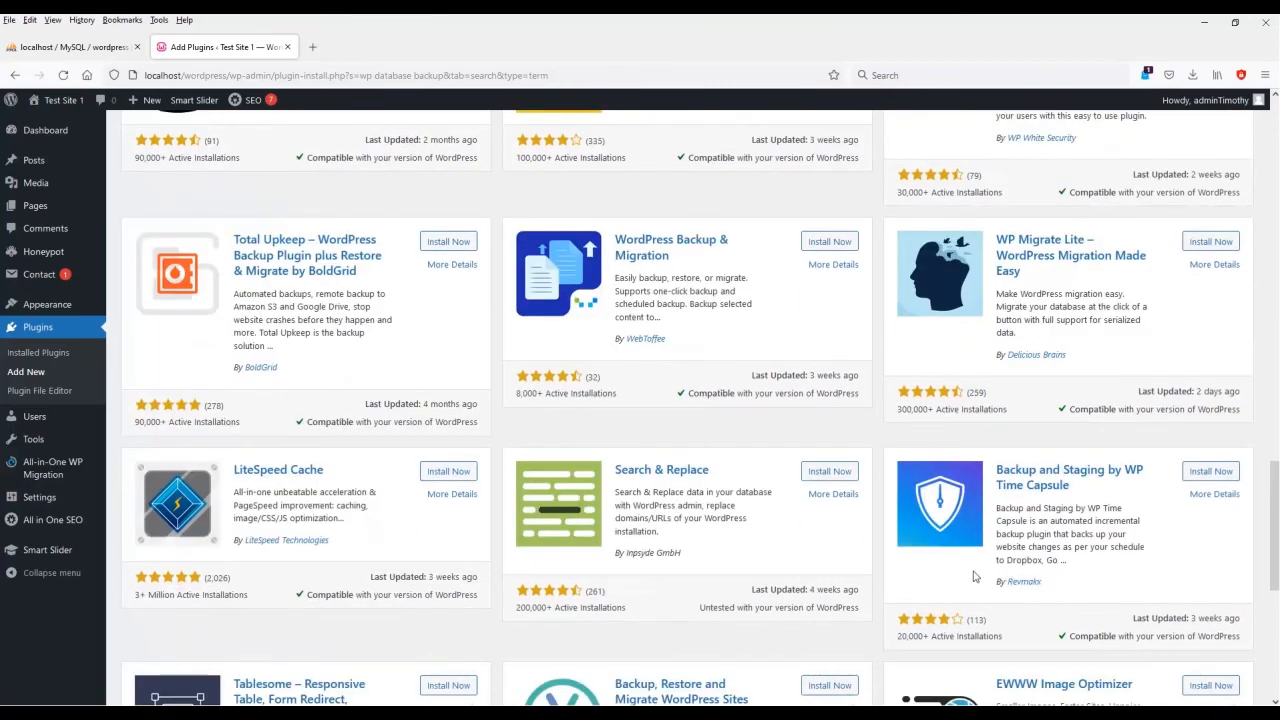
scroll(975, 575, "down", 4)
scroll(637, 591, "down", 3)
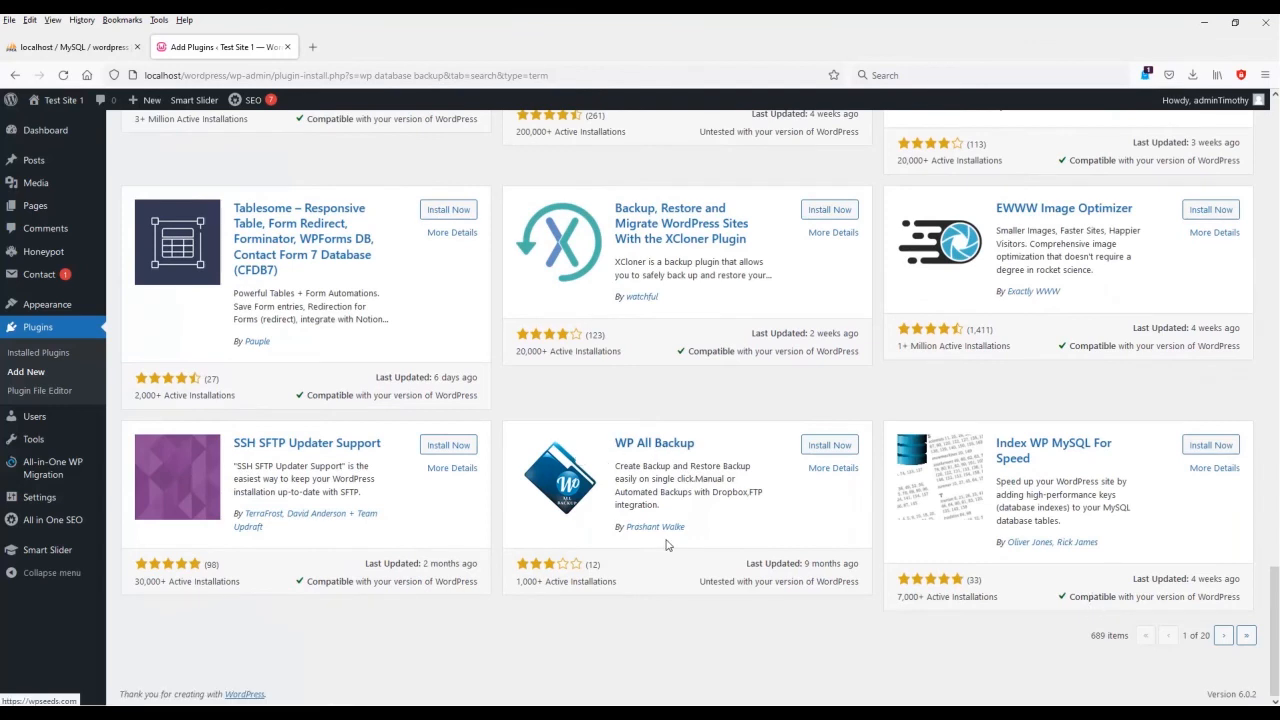
left_click_drag(629, 530, 773, 528)
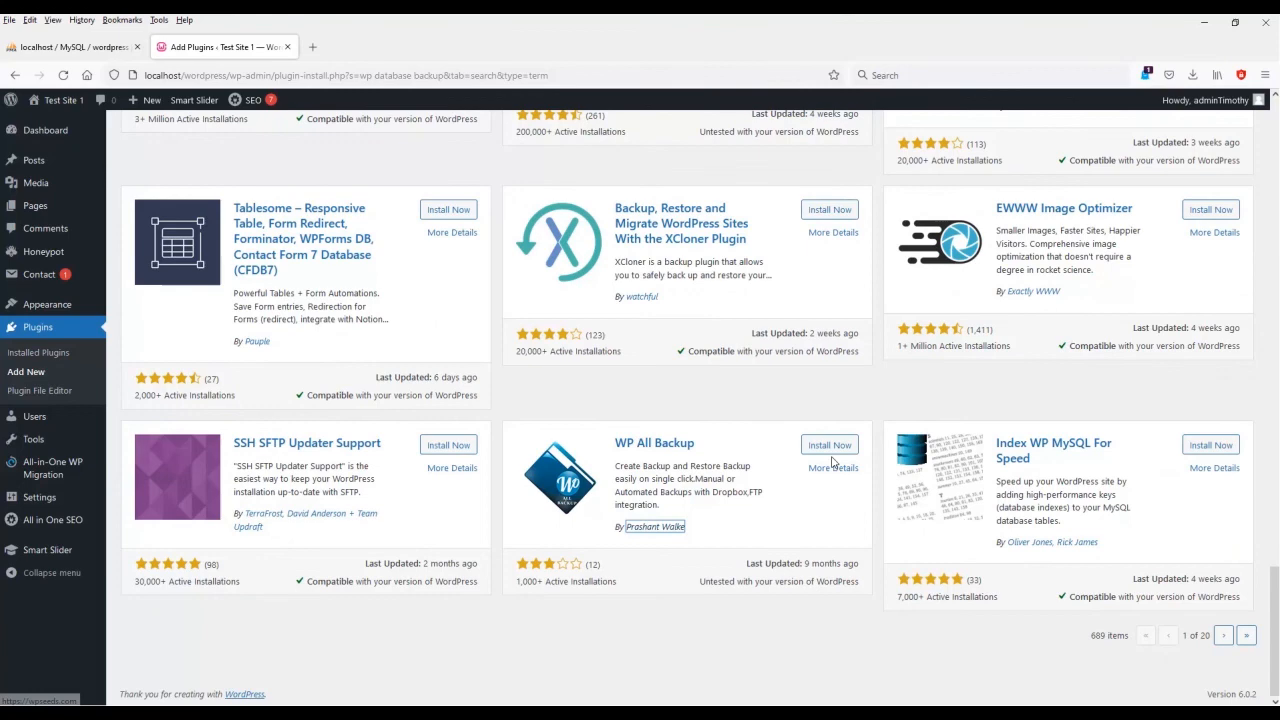
- Open the WP All Backup plugin's details, look through its screenshots, and close the details without installing
left_click(683, 449)
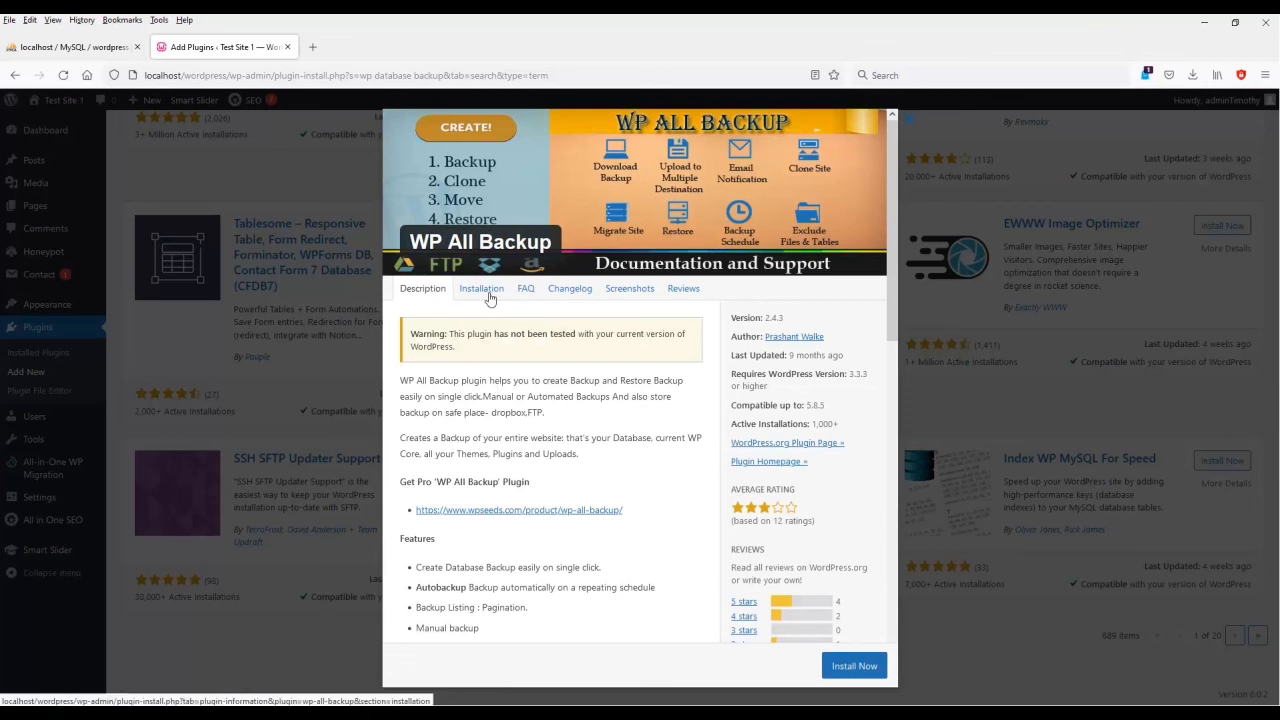
left_click(629, 291)
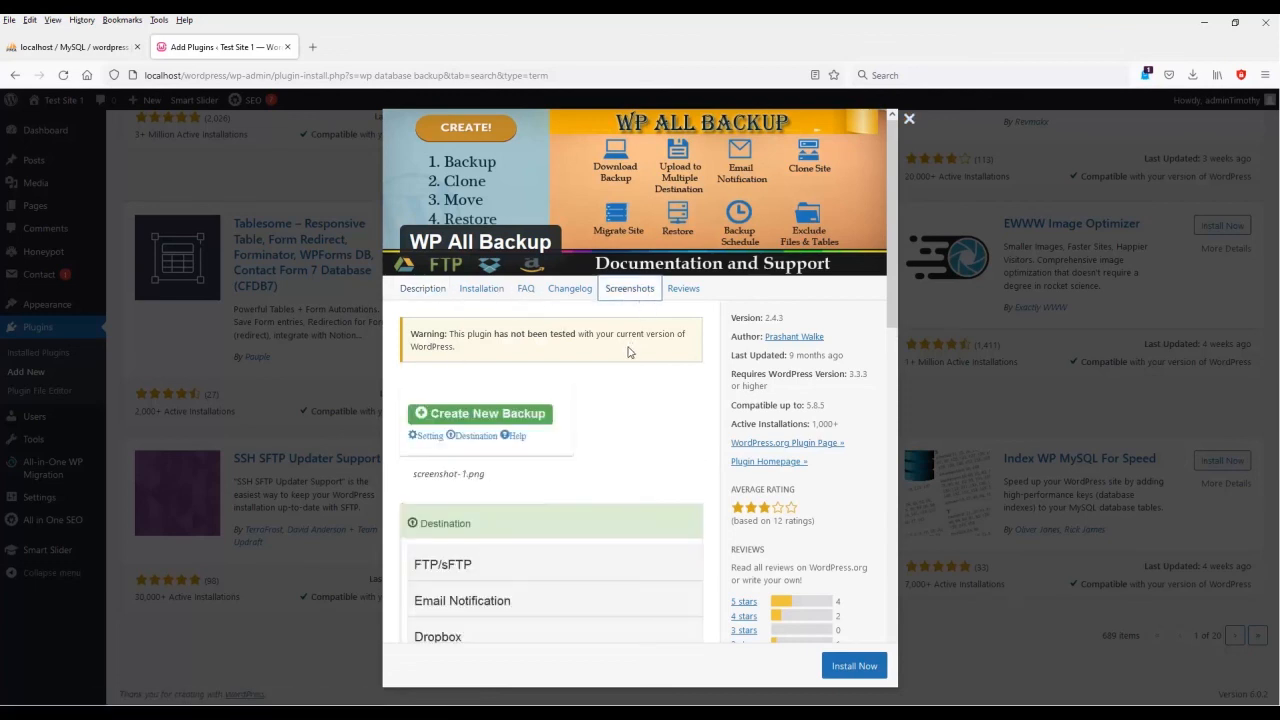
scroll(634, 480, "down", 5)
scroll(634, 484, "down", 3)
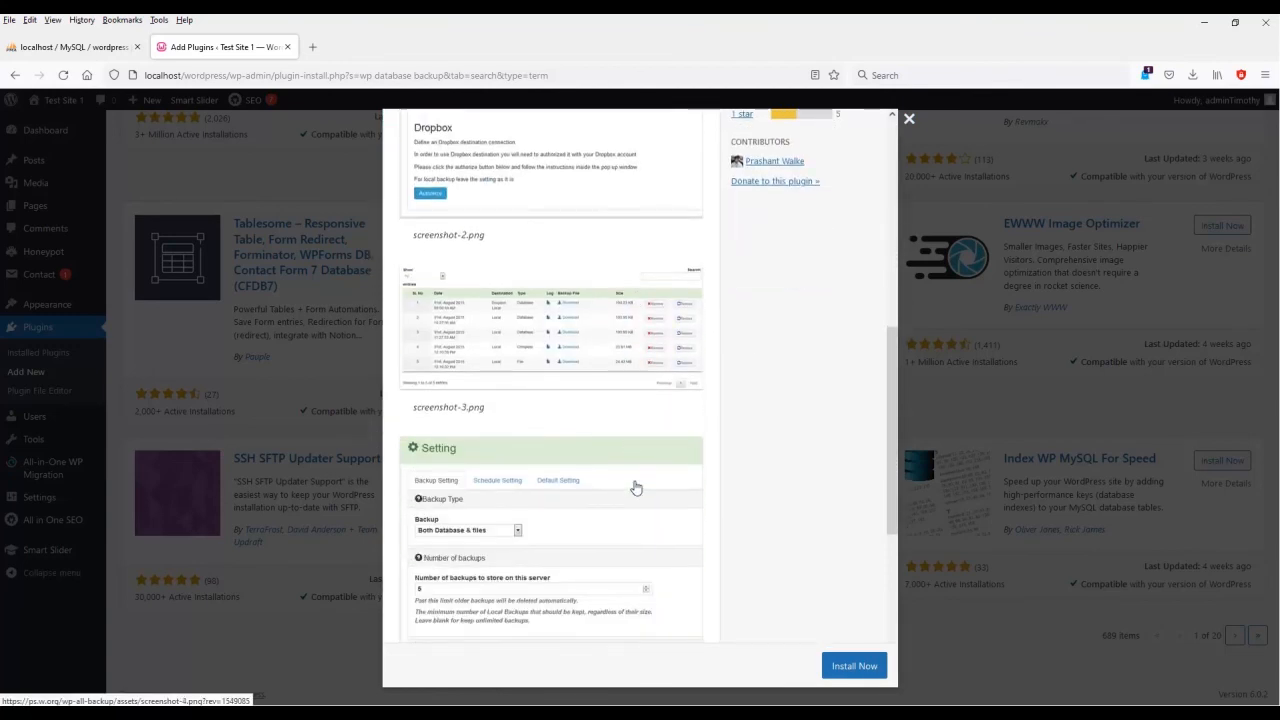
scroll(571, 524, "down", 1)
scroll(565, 505, "up", 10)
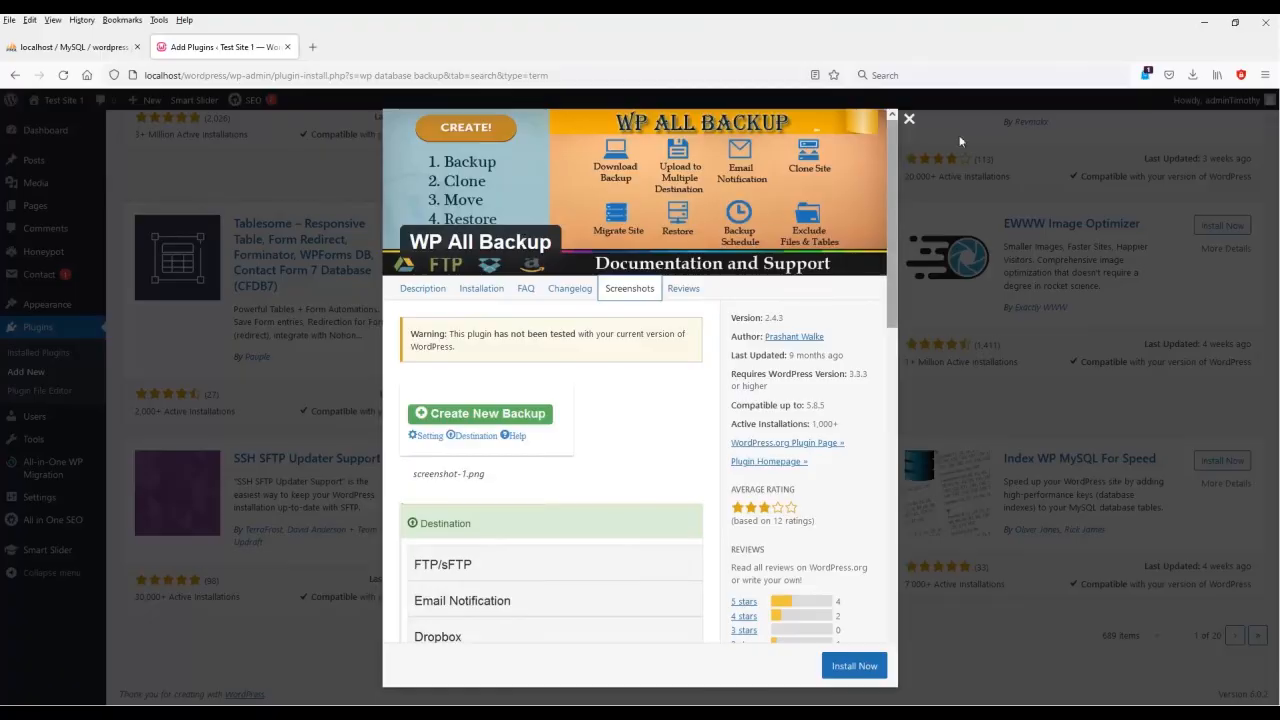
left_click(909, 119)
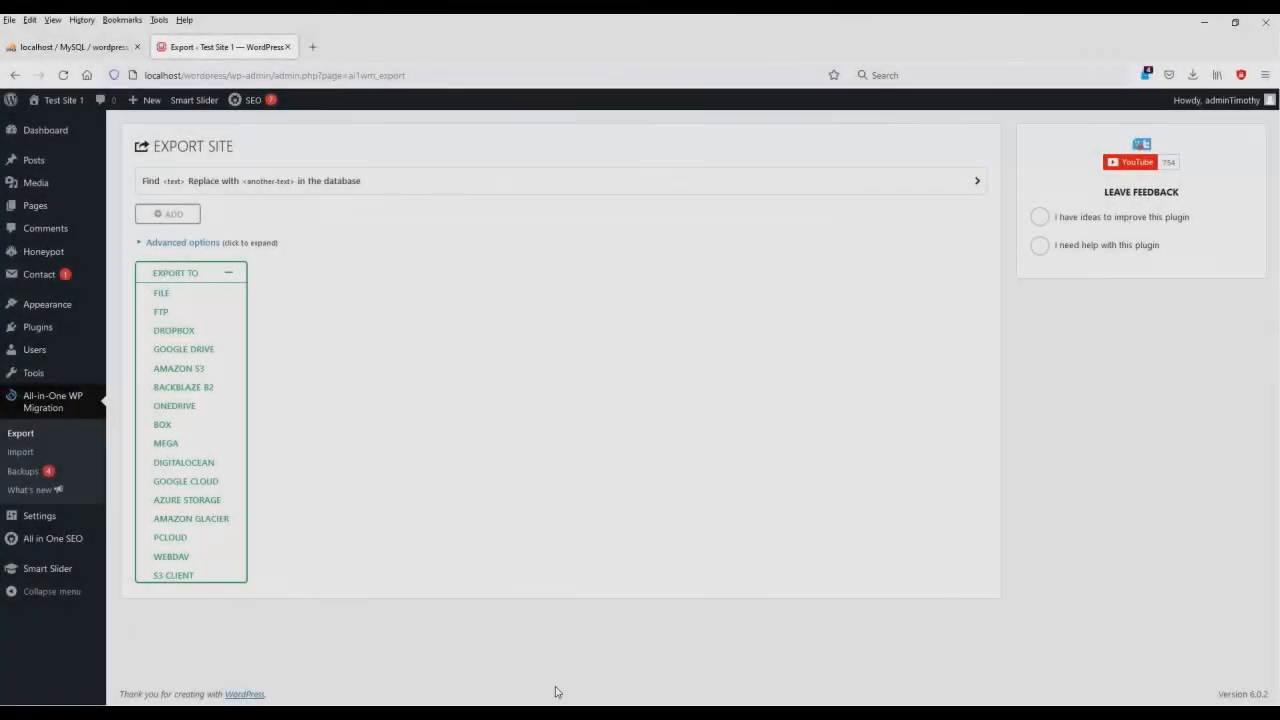